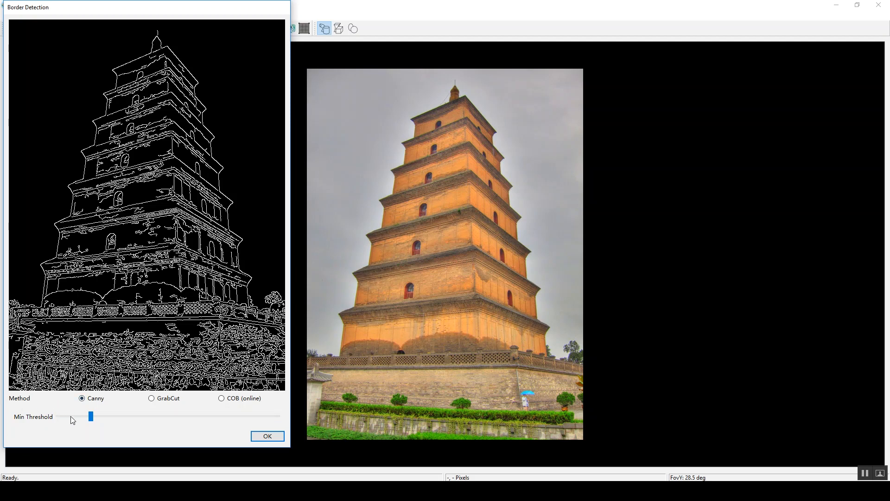
Step: Raise the Canny minimum threshold in border detection until only the pagoda's outer outline remains, and accept the borders
{"action": "left_click_drag", "start_coordinate": [91, 416], "coordinate": [220, 416]}
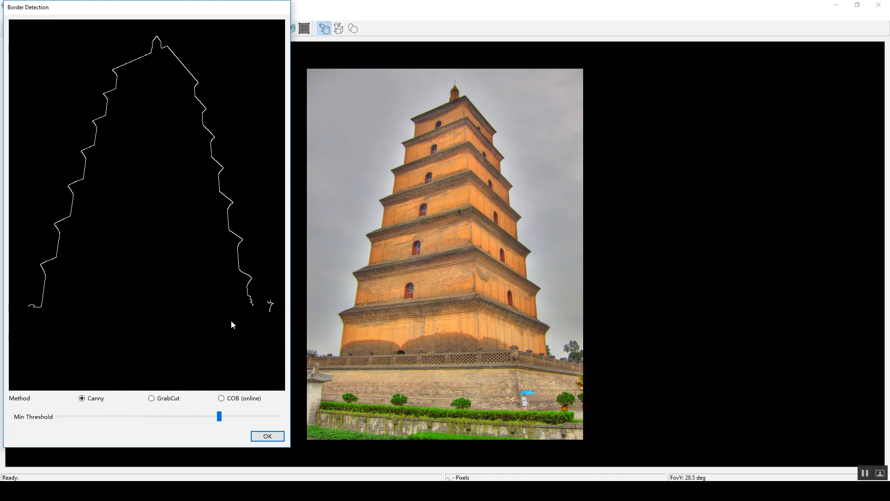
{"action": "left_click", "coordinate": [267, 437]}
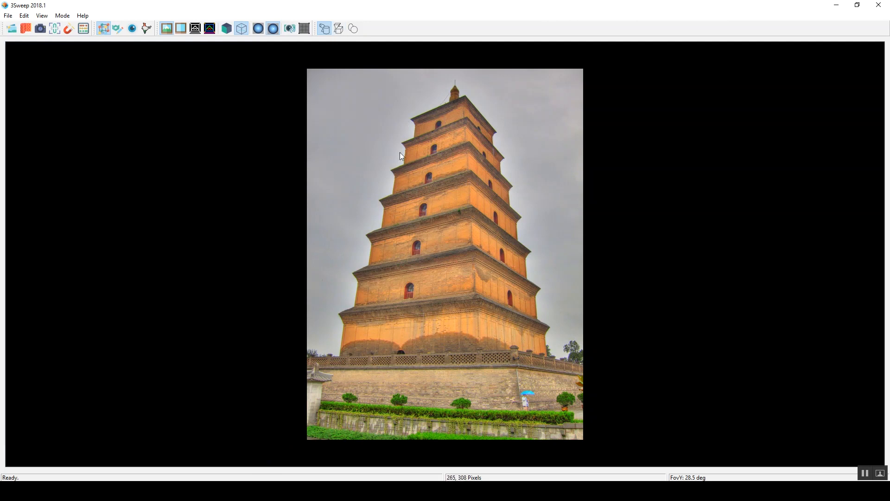
Step: Sweep a box-section model from the pagoda's top roof edges down to its lowest eave, using a 53.5 deg field of view
{"action": "left_click", "coordinate": [341, 29]}
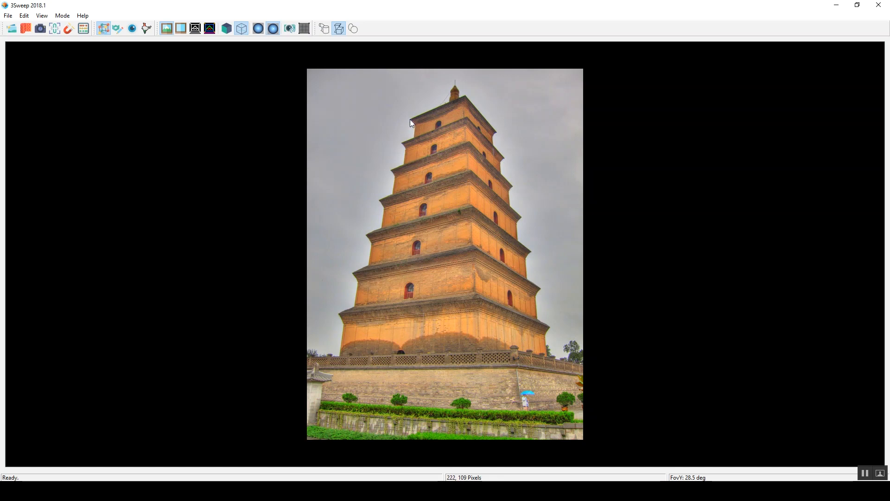
{"action": "left_click_drag", "start_coordinate": [410, 120], "coordinate": [467, 96]}
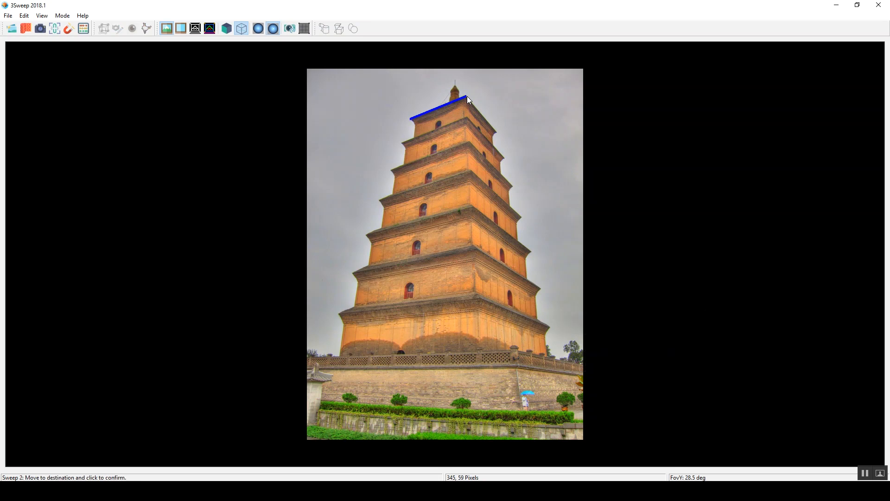
{"action": "left_click", "coordinate": [498, 132]}
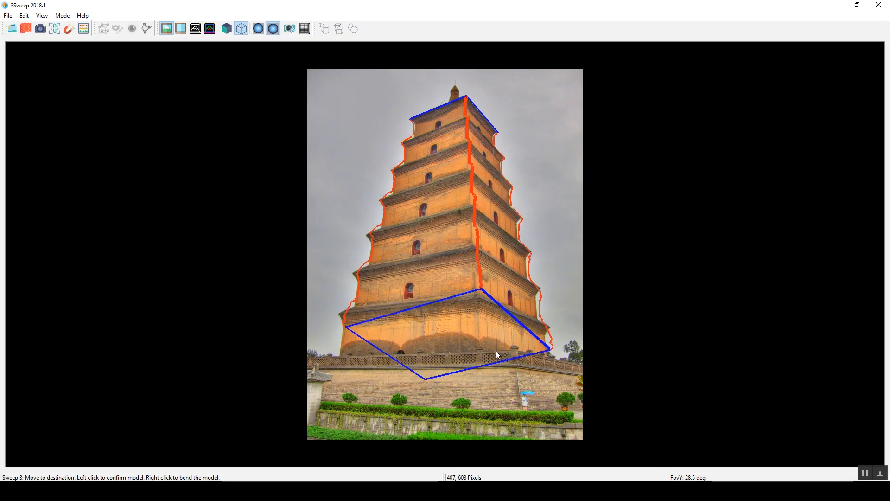
{"action": "scroll", "coordinate": [496, 347], "scroll_direction": "up", "scroll_amount": 1}
{"action": "scroll", "coordinate": [496, 350], "scroll_direction": "up", "scroll_amount": 4}
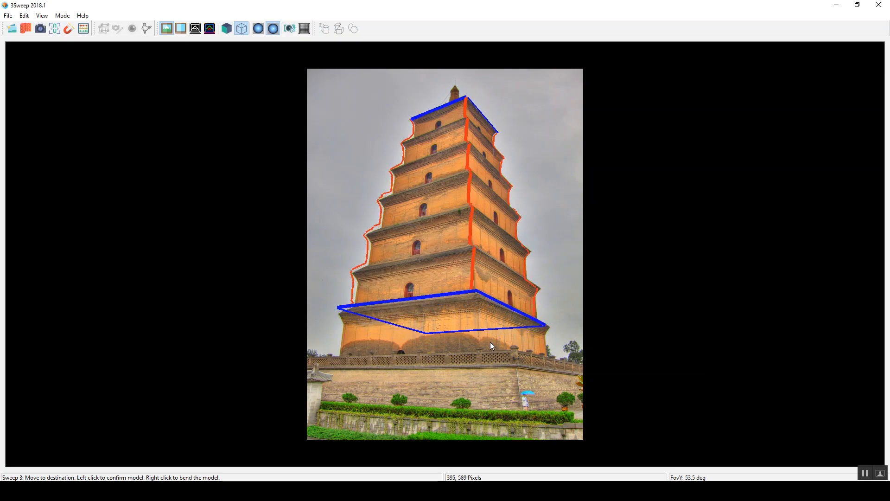
{"action": "scroll", "coordinate": [489, 341], "scroll_direction": "up", "scroll_amount": 1, "text": "ctrl"}
{"action": "scroll", "coordinate": [489, 341], "scroll_direction": "up", "scroll_amount": 1, "text": "ctrl"}
{"action": "scroll", "coordinate": [489, 342], "scroll_direction": "down", "scroll_amount": 2, "text": "ctrl"}
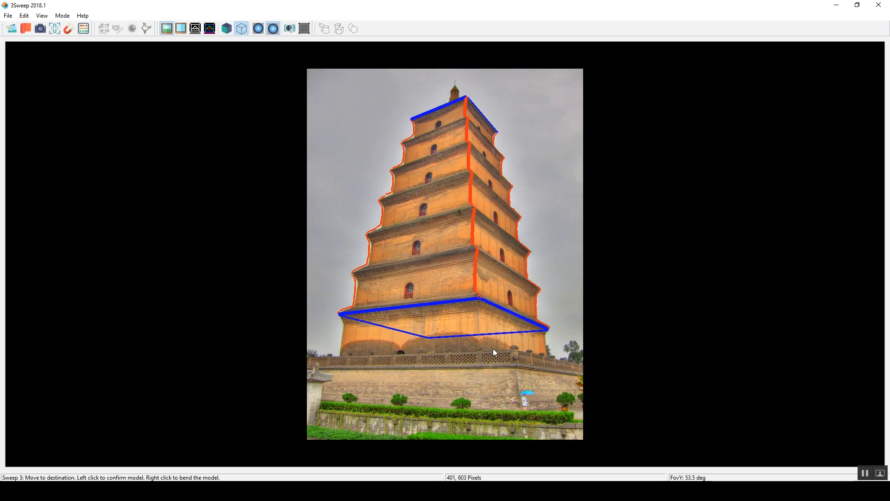
{"action": "left_click", "coordinate": [494, 349]}
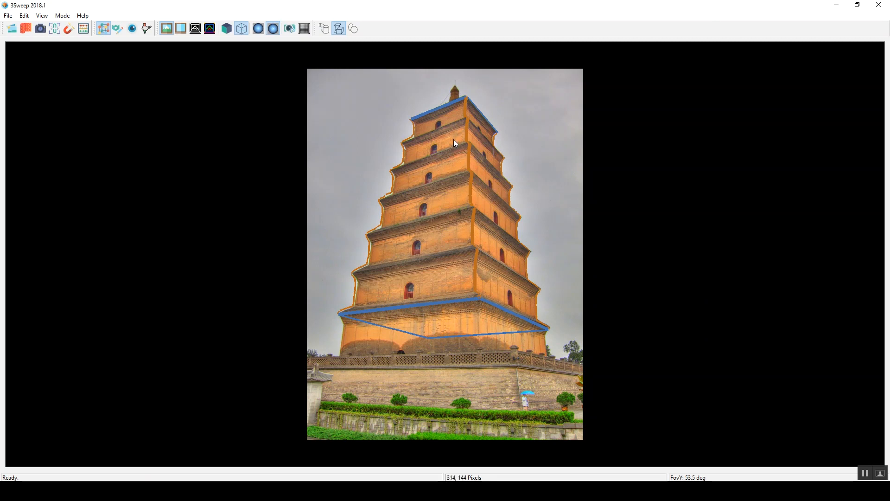
Step: Try selecting the swept pagoda mesh and clearing its selection
{"action": "left_click", "coordinate": [441, 168]}
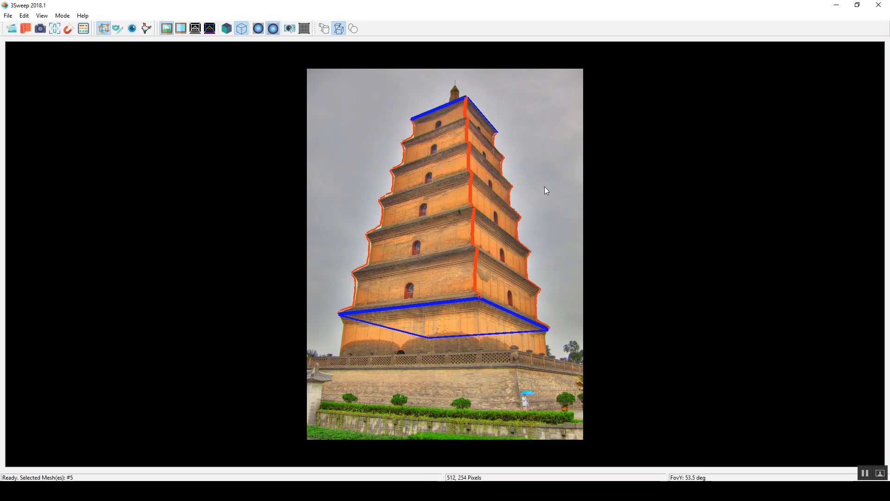
{"action": "left_click", "coordinate": [536, 141]}
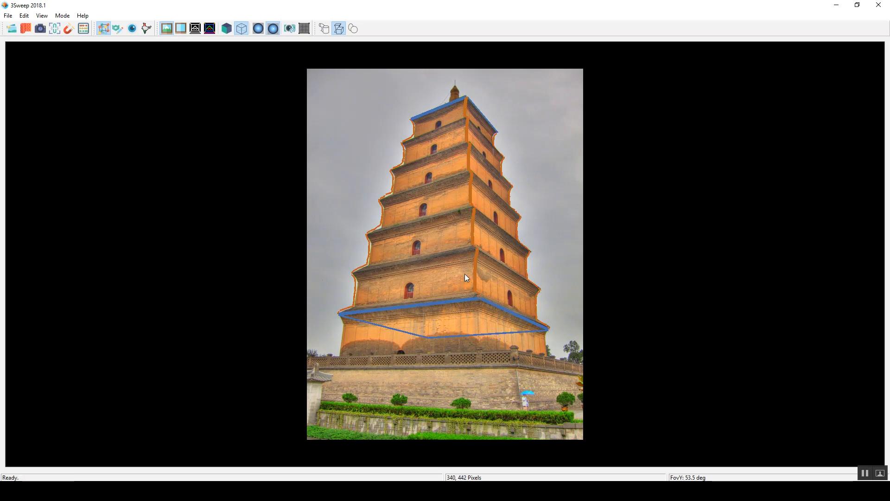
{"action": "left_click", "coordinate": [438, 159]}
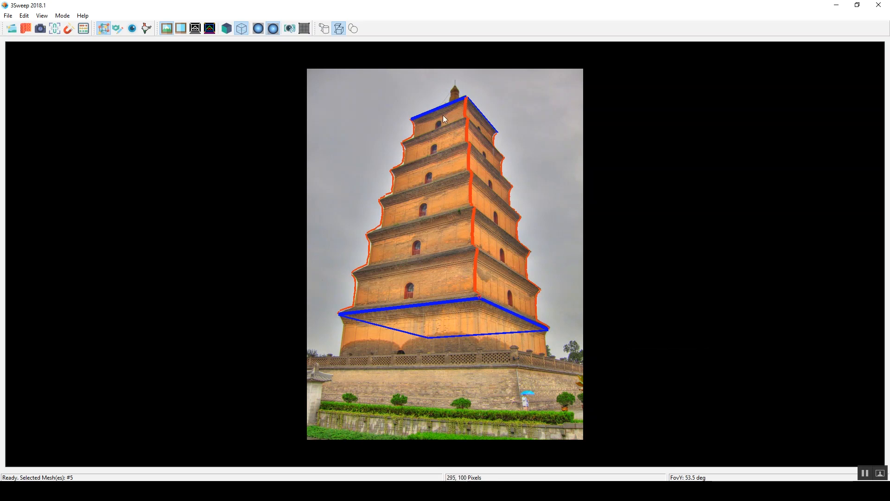
{"action": "left_click", "coordinate": [510, 122]}
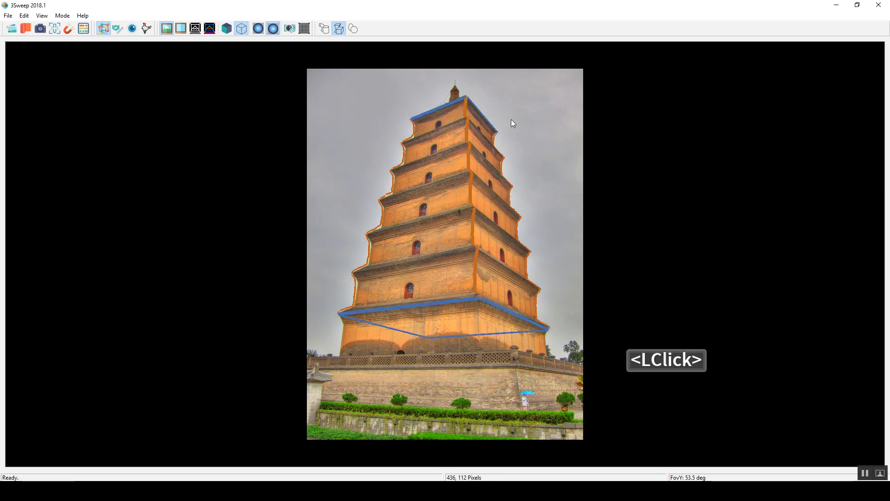
Step: Assign the photo texture to the swept pagoda mesh and remove the foreground with the Patch-Match algorithm
{"action": "left_click", "coordinate": [450, 153]}
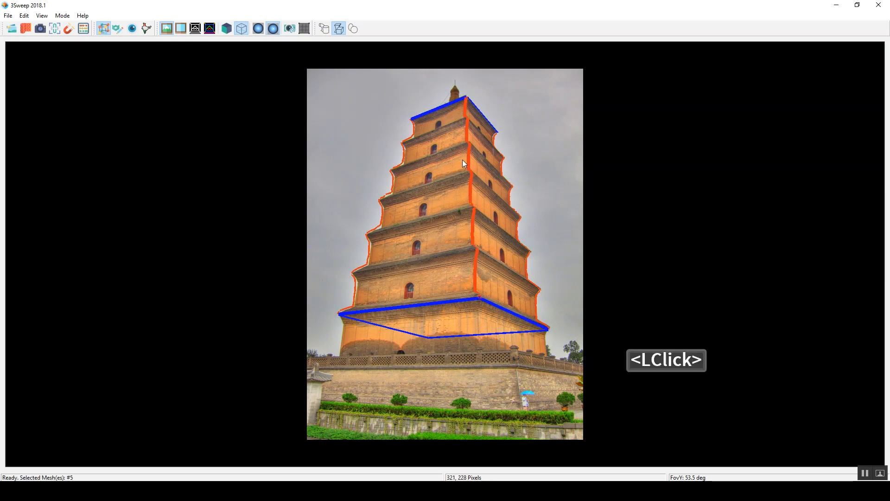
{"action": "left_click", "coordinate": [27, 31]}
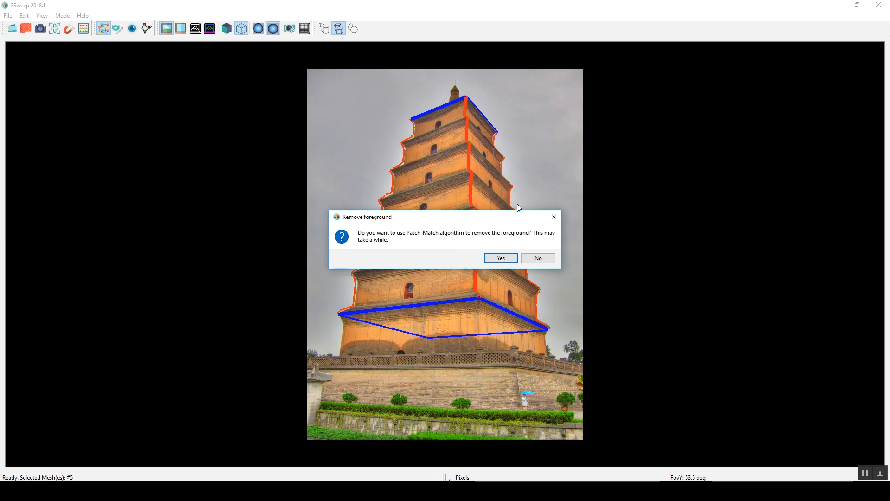
{"action": "left_click", "coordinate": [501, 259]}
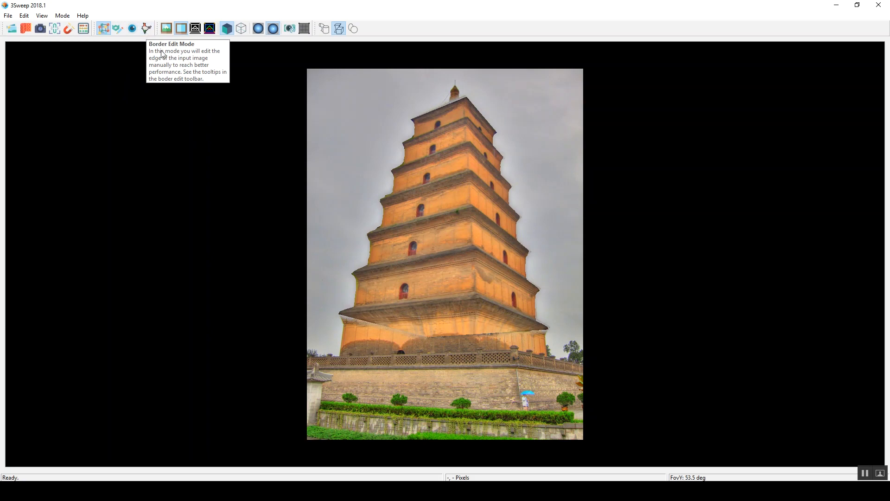
Step: Rotate the textured pagoda mesh, move it toward the photo's left edge and scale it down
{"action": "left_click", "coordinate": [117, 29]}
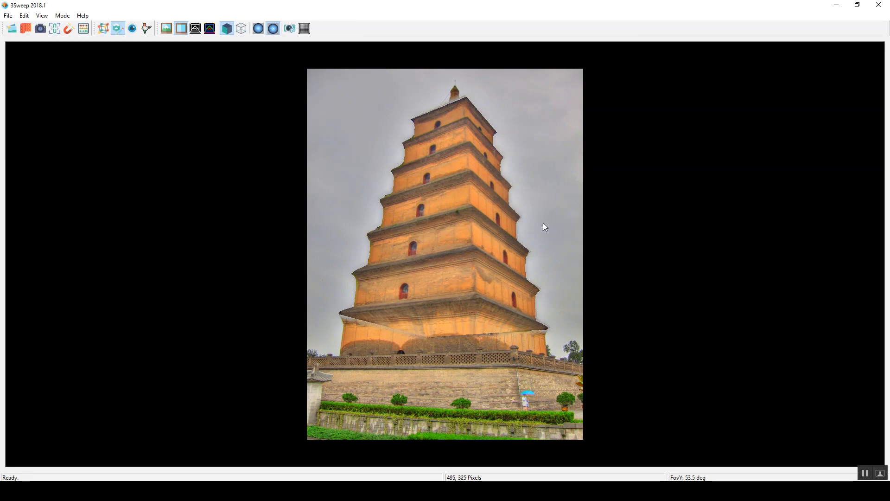
{"action": "left_click", "coordinate": [455, 169]}
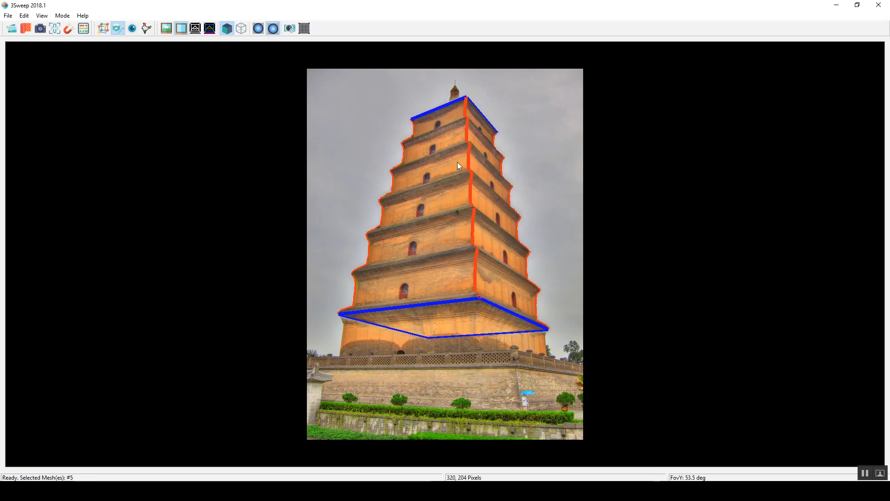
{"action": "right_click_drag", "start_coordinate": [458, 149], "coordinate": [465, 194]}
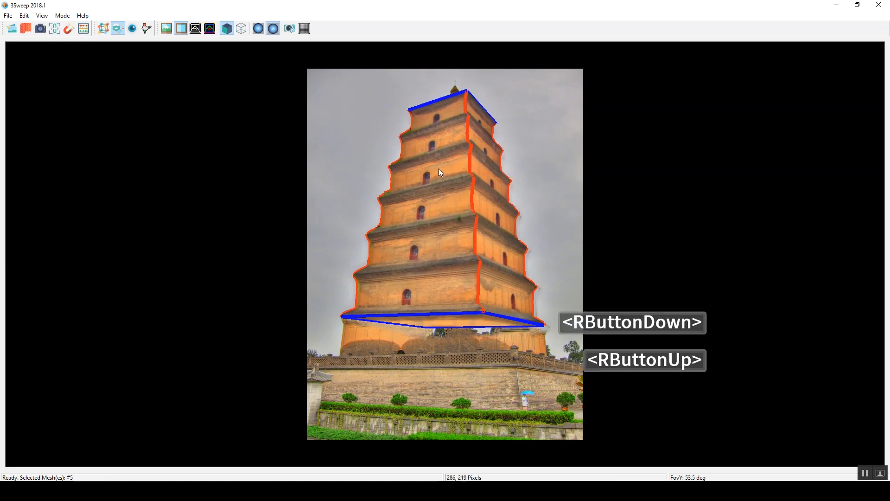
{"action": "middle_click_drag", "start_coordinate": [434, 168], "coordinate": [390, 205]}
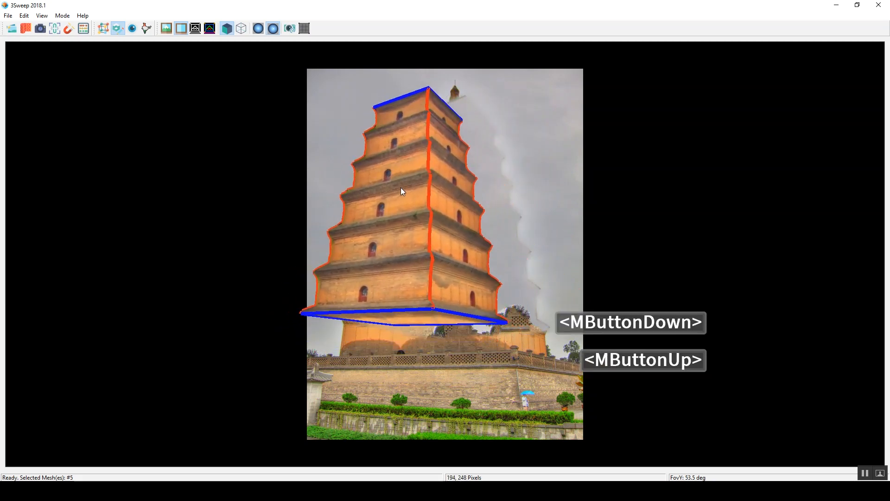
{"action": "scroll", "coordinate": [417, 183], "scroll_direction": "down", "scroll_amount": 5}
{"action": "scroll", "coordinate": [418, 186], "scroll_direction": "up", "scroll_amount": 7}
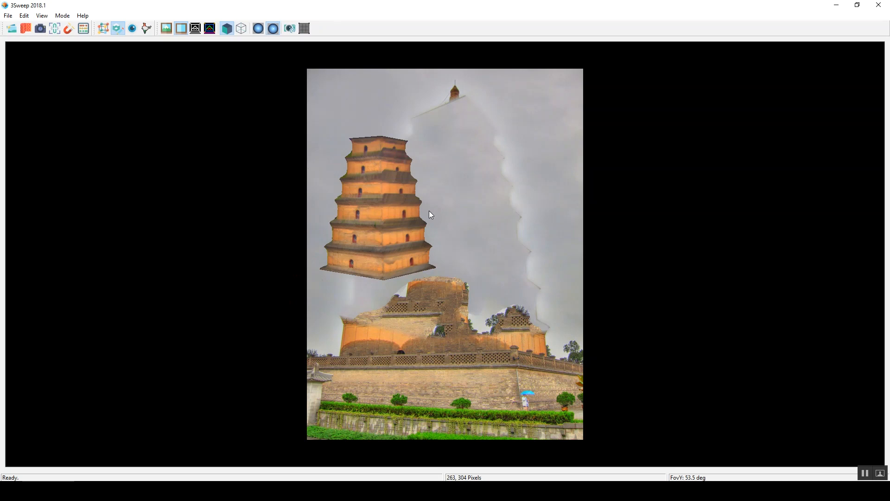
Step: Compare the original picture, background picture, detected borders and coloured border curves behind the pagoda model
{"action": "left_click", "coordinate": [168, 26]}
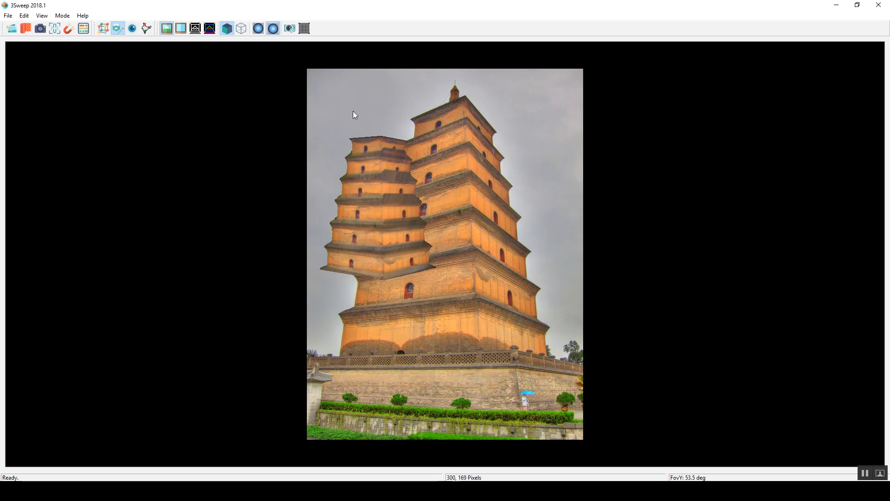
{"action": "left_click", "coordinate": [182, 28]}
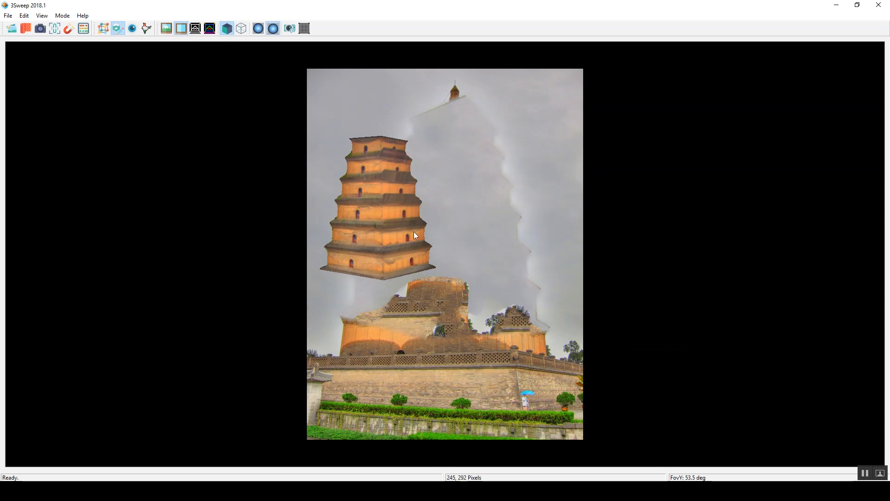
{"action": "left_click", "coordinate": [195, 29]}
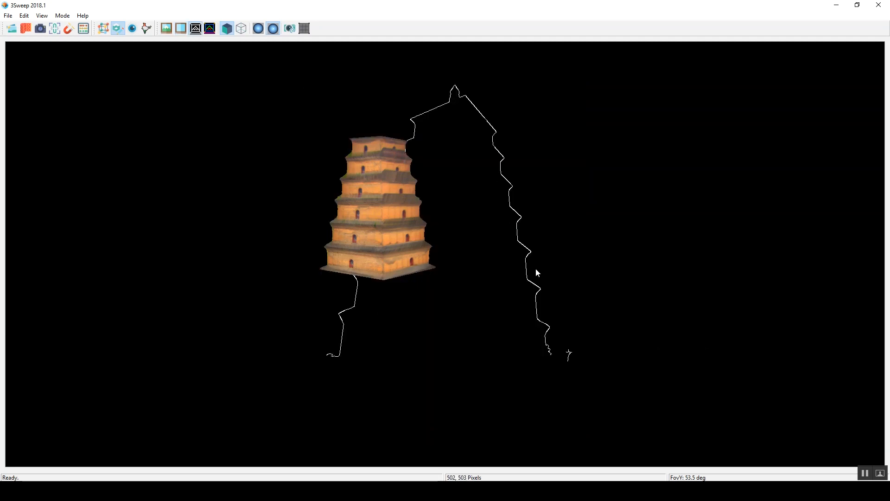
{"action": "left_click", "coordinate": [213, 33]}
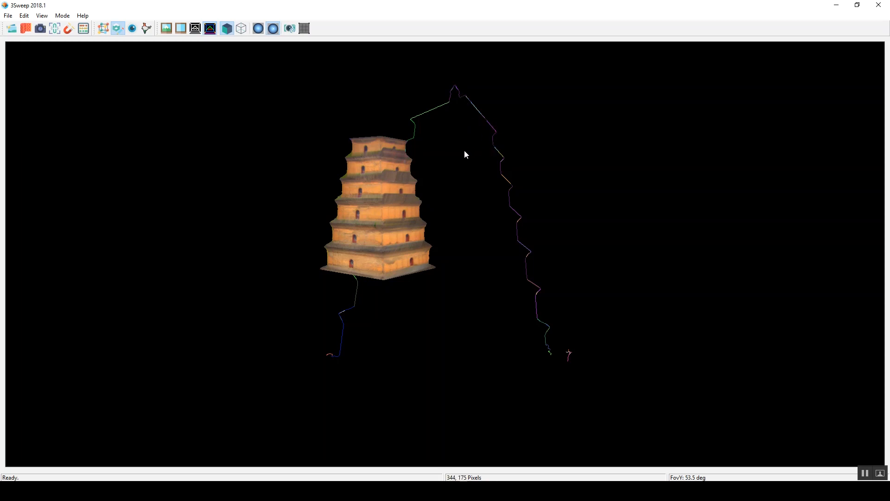
Step: Raise the small pagoda mesh over the original photo and place a copy of it to its right
{"action": "middle_click", "coordinate": [379, 159]}
{"action": "double_click", "coordinate": [398, 162]}
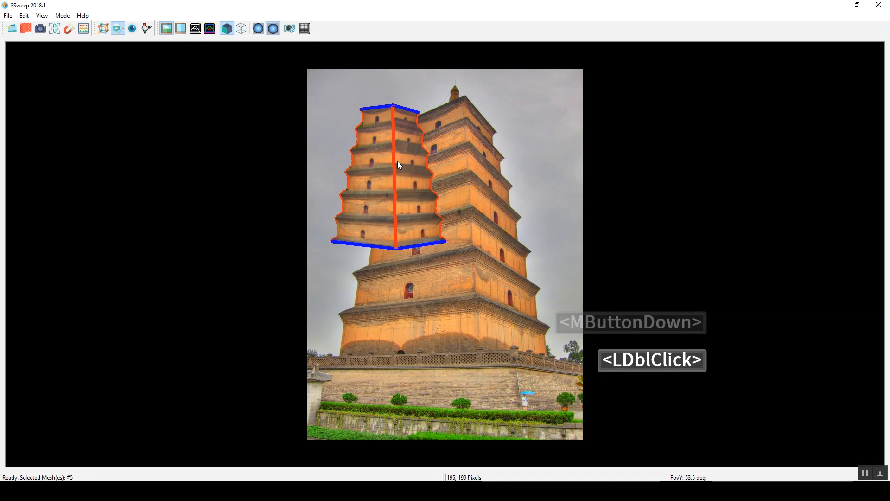
{"action": "key", "text": "ctrl+c"}
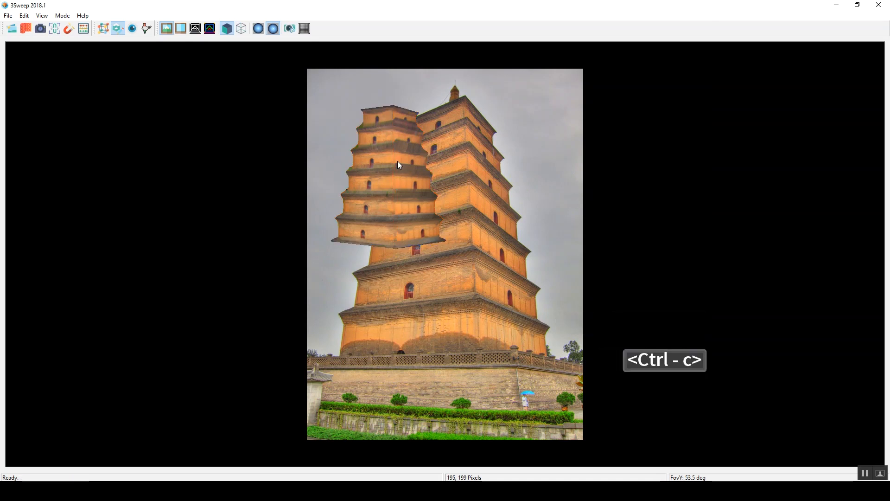
{"action": "key", "text": "ctrl+v"}
{"action": "middle_click_drag", "start_coordinate": [392, 158], "coordinate": [481, 159]}
{"action": "left_click", "coordinate": [411, 150]}
{"action": "left_click", "coordinate": [435, 140]}
{"action": "left_click", "coordinate": [503, 148]}
Step: Move both small pagodas together down to the base of the original tower, tilt them to fit, and deselect them
{"action": "left_click", "coordinate": [577, 83]}
{"action": "left_click_drag", "start_coordinate": [577, 82], "coordinate": [319, 276]}
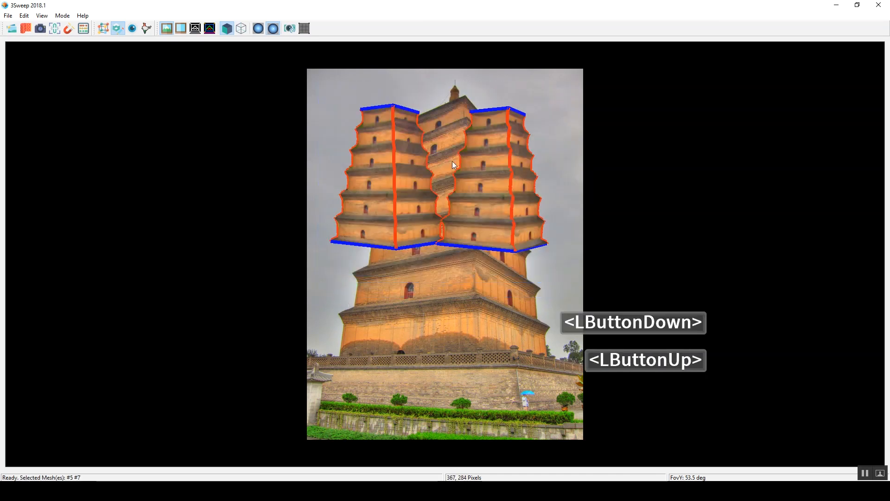
{"action": "middle_click_drag", "start_coordinate": [417, 182], "coordinate": [389, 250]}
{"action": "right_click_drag", "start_coordinate": [478, 237], "coordinate": [493, 252]}
{"action": "middle_click_drag", "start_coordinate": [492, 252], "coordinate": [492, 251]}
{"action": "mouse_move", "coordinate": [491, 251]}
{"action": "right_mouse_down"}
{"action": "mouse_move", "coordinate": [473, 236]}
{"action": "mouse_move", "coordinate": [501, 261]}
{"action": "right_mouse_up"}
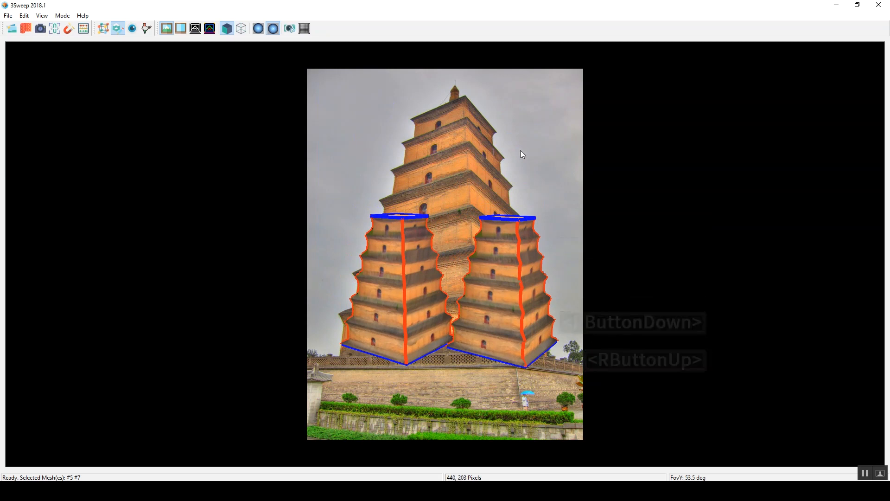
{"action": "left_click", "coordinate": [559, 180]}
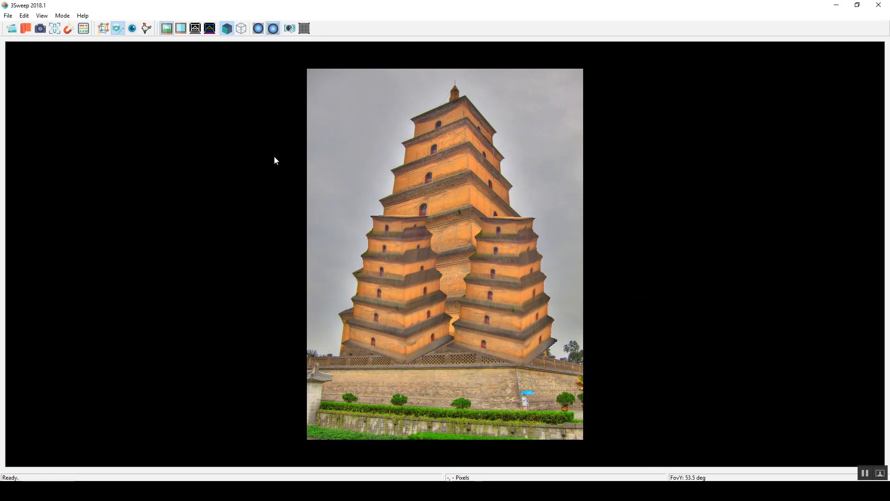
Step: Switch to camera viewing mode and show the reference grid
{"action": "left_click", "coordinate": [130, 32]}
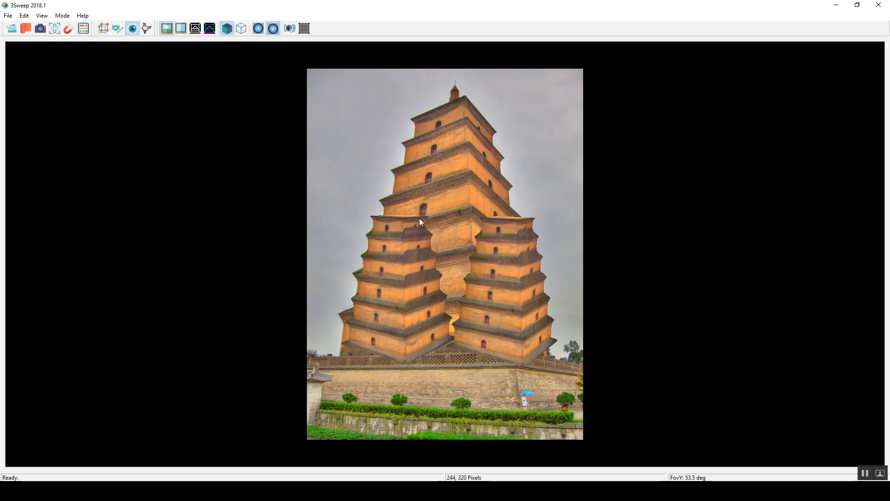
{"action": "left_click", "coordinate": [305, 29]}
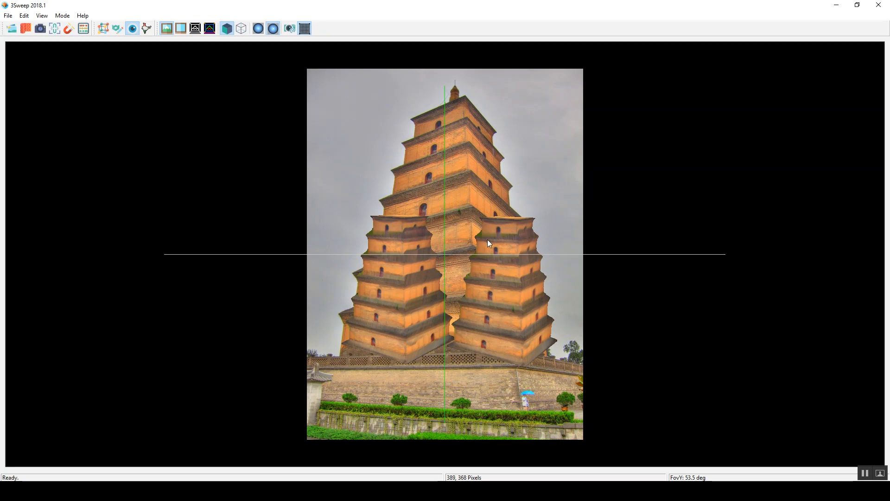
Step: Examine the two small pagoda models against the grid from a raised angle at near and far distances
{"action": "right_click_drag", "start_coordinate": [524, 177], "coordinate": [515, 200]}
{"action": "mouse_move", "coordinate": [450, 271]}
{"action": "middle_mouse_down"}
{"action": "mouse_move", "coordinate": [459, 260]}
{"action": "mouse_move", "coordinate": [438, 254]}
{"action": "mouse_move", "coordinate": [490, 235]}
{"action": "mouse_move", "coordinate": [452, 242]}
{"action": "mouse_move", "coordinate": [455, 268]}
{"action": "middle_mouse_up"}
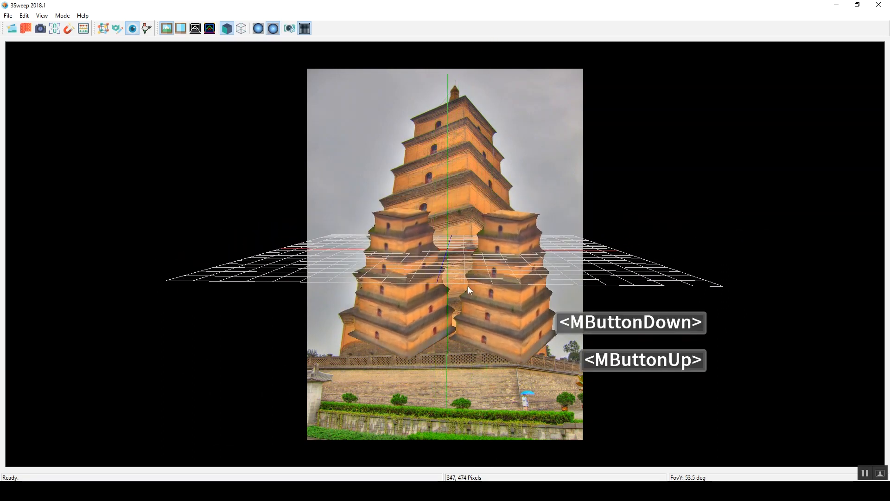
{"action": "scroll", "coordinate": [455, 259], "scroll_direction": "up", "scroll_amount": 4}
{"action": "scroll", "coordinate": [455, 258], "scroll_direction": "down", "scroll_amount": 9}
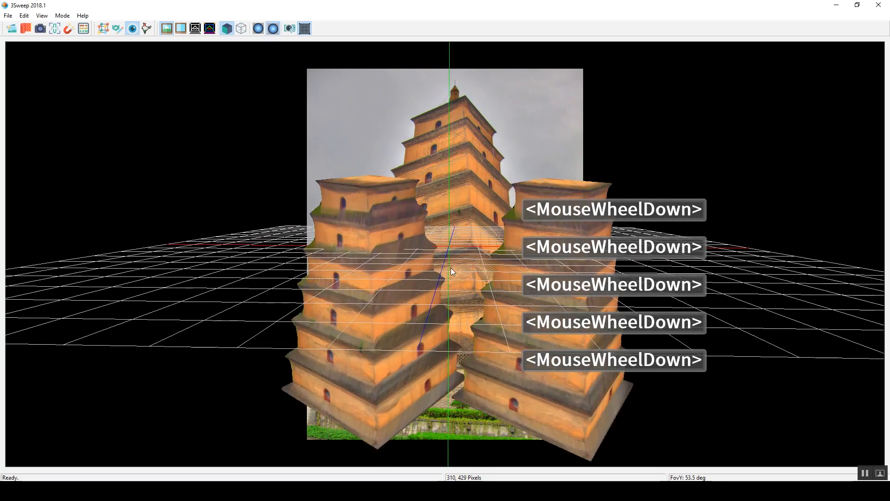
{"action": "scroll", "coordinate": [453, 272], "scroll_direction": "up", "scroll_amount": 5}
{"action": "scroll", "coordinate": [452, 269], "scroll_direction": "down", "scroll_amount": 3}
{"action": "scroll", "coordinate": [452, 269], "scroll_direction": "up", "scroll_amount": 2}
{"action": "scroll", "coordinate": [452, 269], "scroll_direction": "down", "scroll_amount": 3}
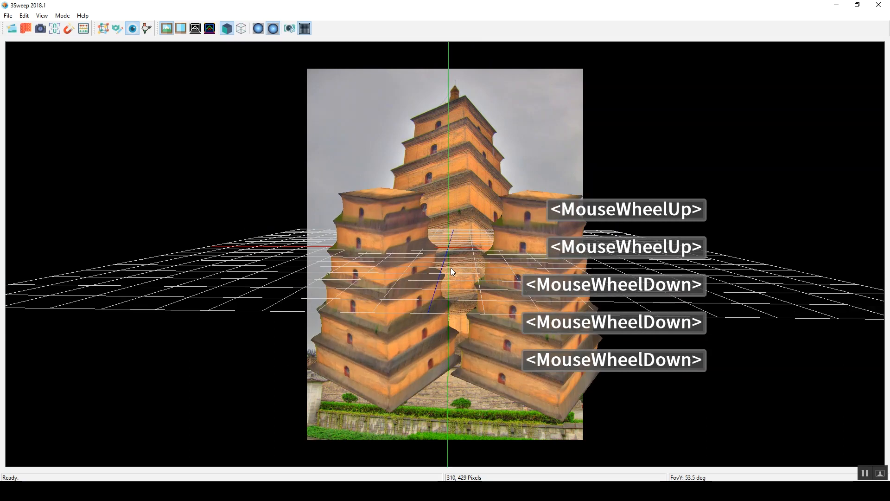
{"action": "scroll", "coordinate": [451, 268], "scroll_direction": "up", "scroll_amount": 4}
{"action": "scroll", "coordinate": [450, 267], "scroll_direction": "down", "scroll_amount": 2}
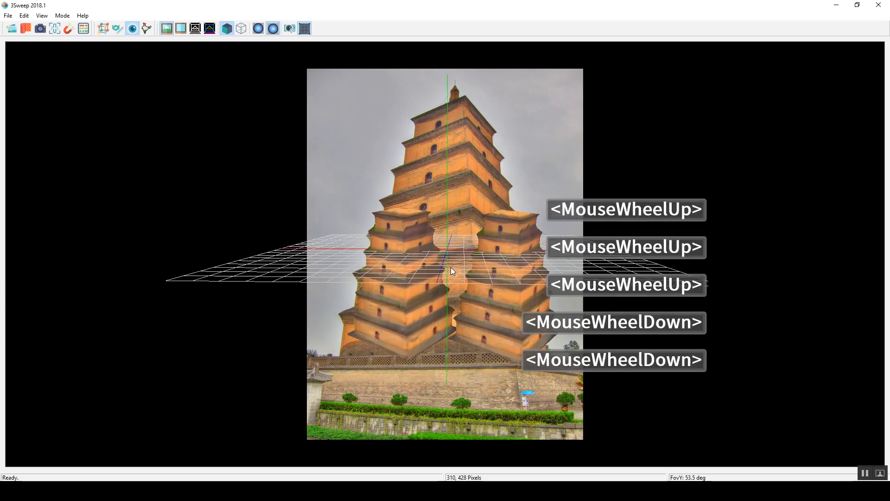
Step: Inspect the pagoda models from a tilted angle, and restore the camera's original position and rotation
{"action": "right_click_drag", "start_coordinate": [463, 247], "coordinate": [401, 299]}
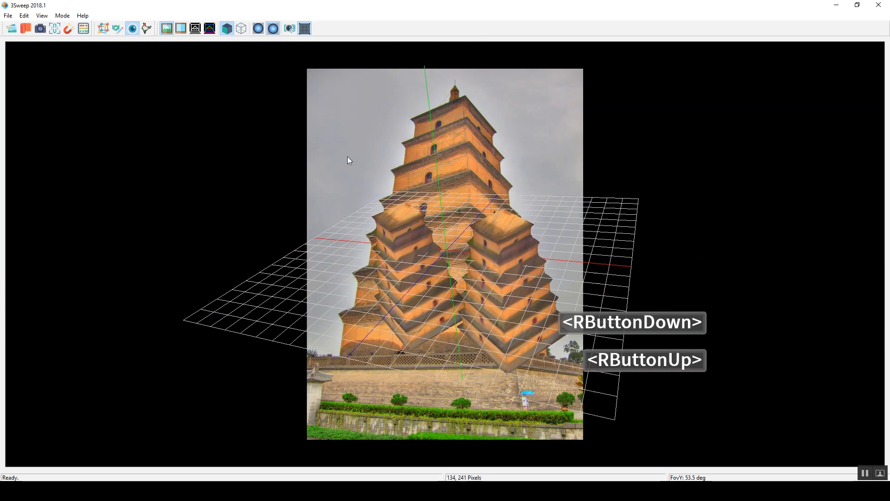
{"action": "left_click", "coordinate": [289, 29]}
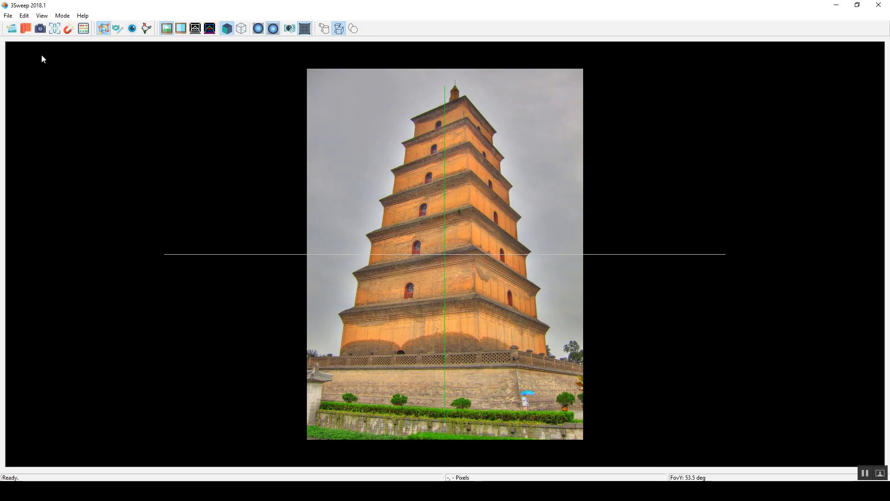
Step: Open the image round.png from the pics folder
{"action": "left_click", "coordinate": [11, 17]}
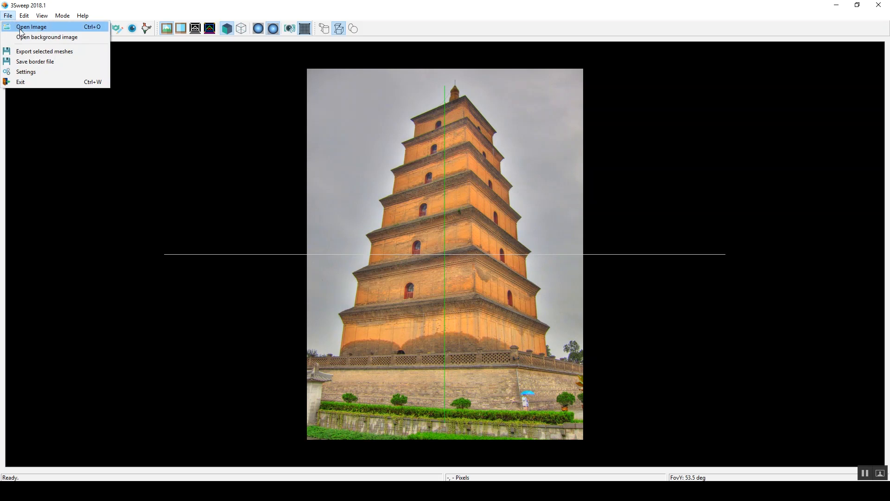
{"action": "left_click", "coordinate": [20, 29]}
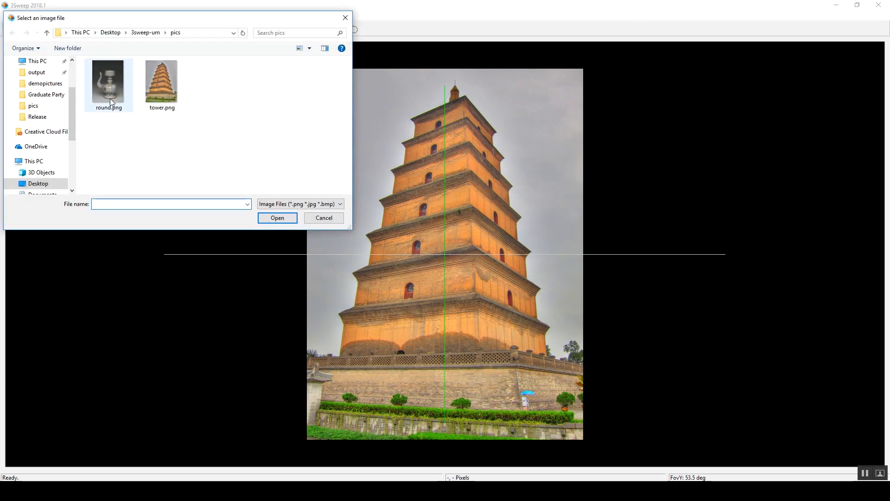
{"action": "left_click", "coordinate": [107, 85]}
{"action": "left_click", "coordinate": [263, 219]}
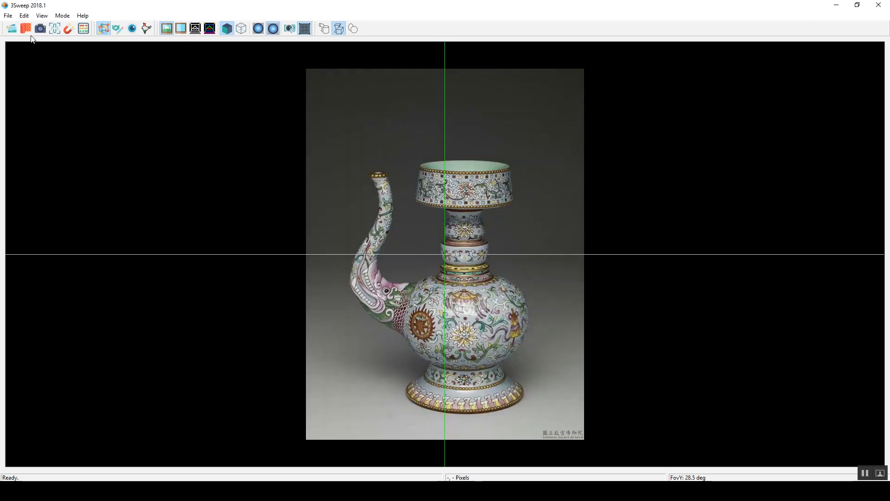
{"action": "left_click", "coordinate": [10, 18]}
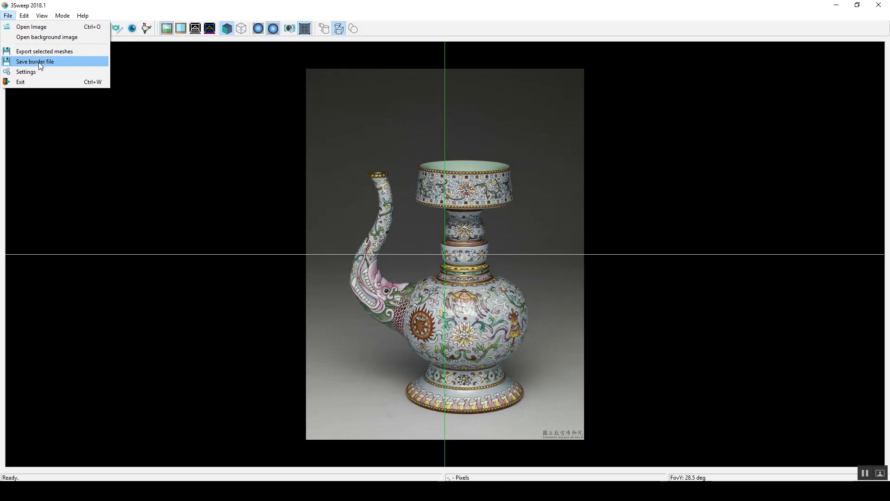
{"action": "left_click", "coordinate": [354, 12]}
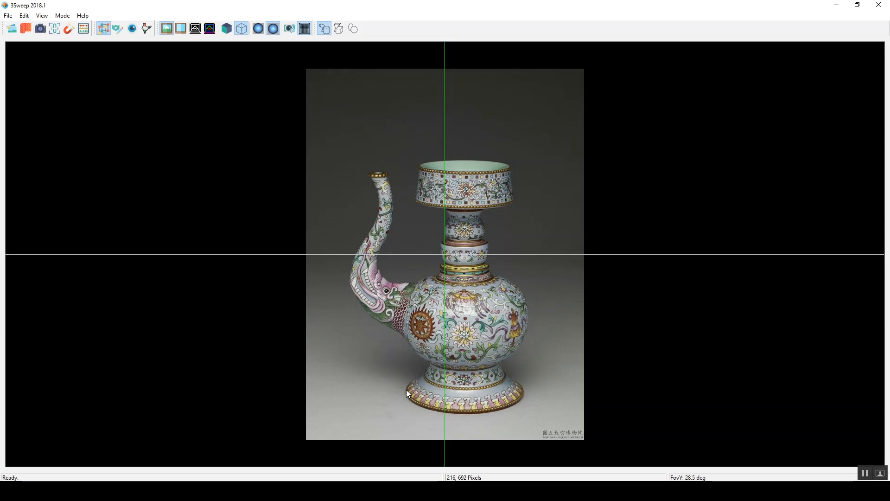
Step: Sweep a circular profile from the ewer's base up along its body and neck to the top rim
{"action": "left_click_drag", "start_coordinate": [406, 390], "coordinate": [525, 391]}
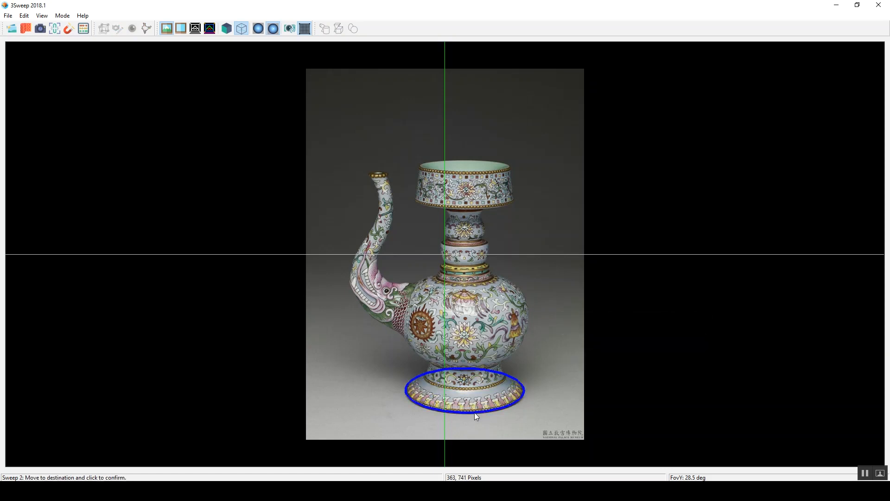
{"action": "left_click", "coordinate": [474, 413]}
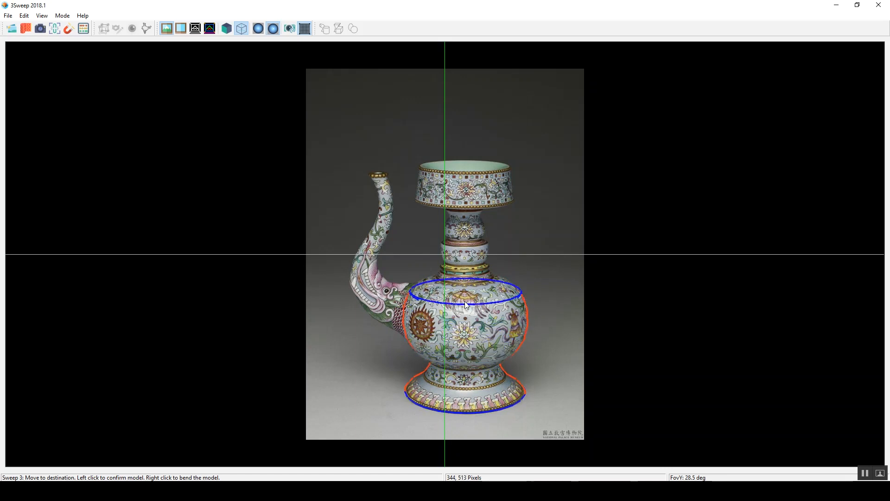
{"action": "left_click", "coordinate": [510, 288]}
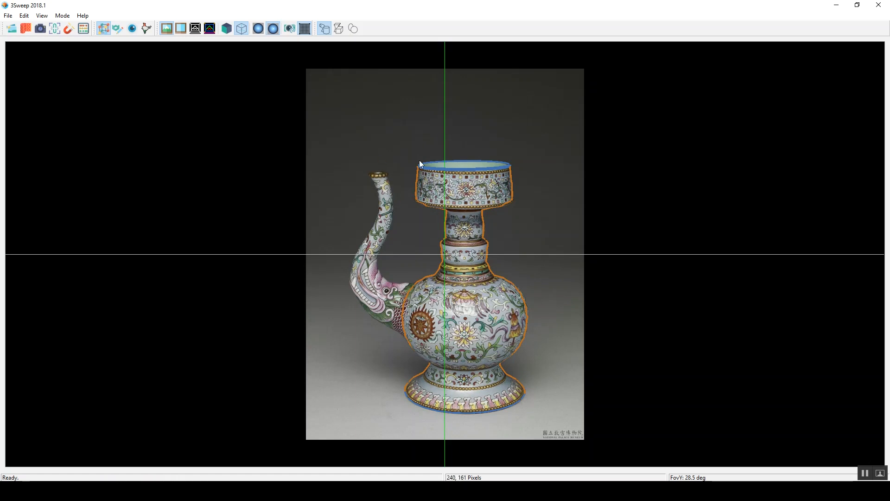
Step: Sweep a bent circular profile from the spout's tip along its curve into the ewer's body
{"action": "left_click_drag", "start_coordinate": [370, 174], "coordinate": [380, 171]}
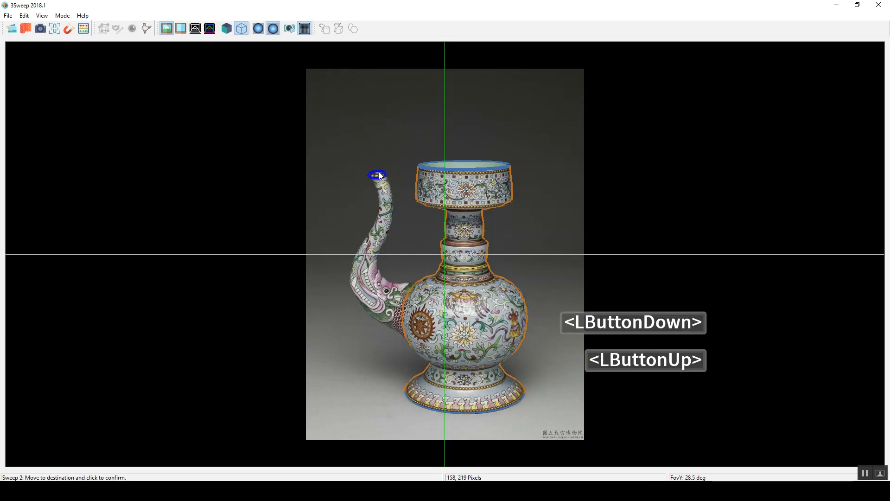
{"action": "left_click", "coordinate": [380, 174]}
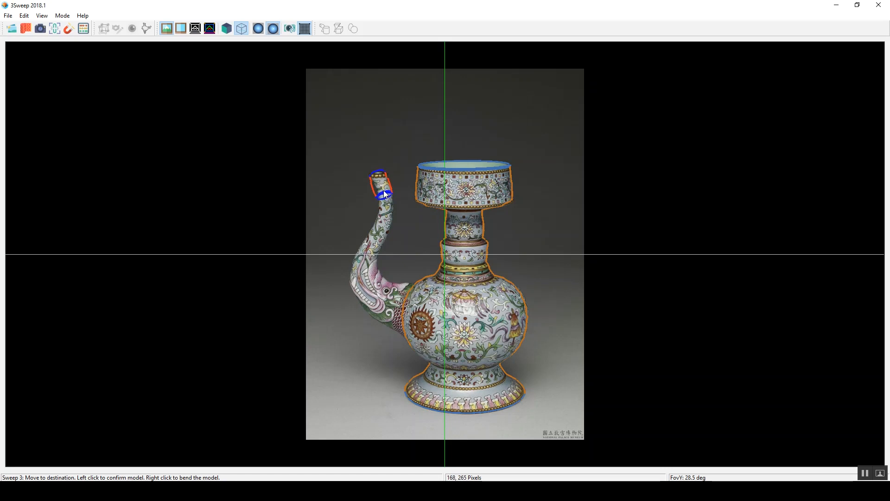
{"action": "middle_click", "coordinate": [385, 200]}
{"action": "right_click", "coordinate": [384, 195]}
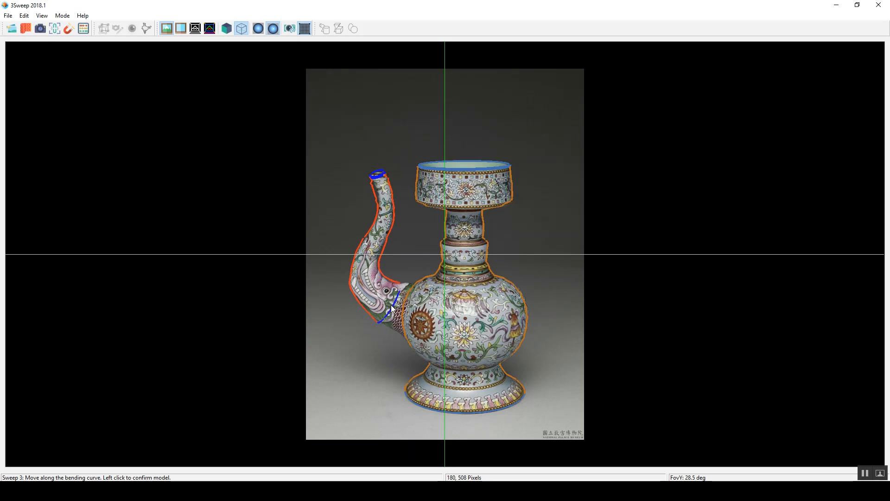
{"action": "left_click", "coordinate": [427, 307]}
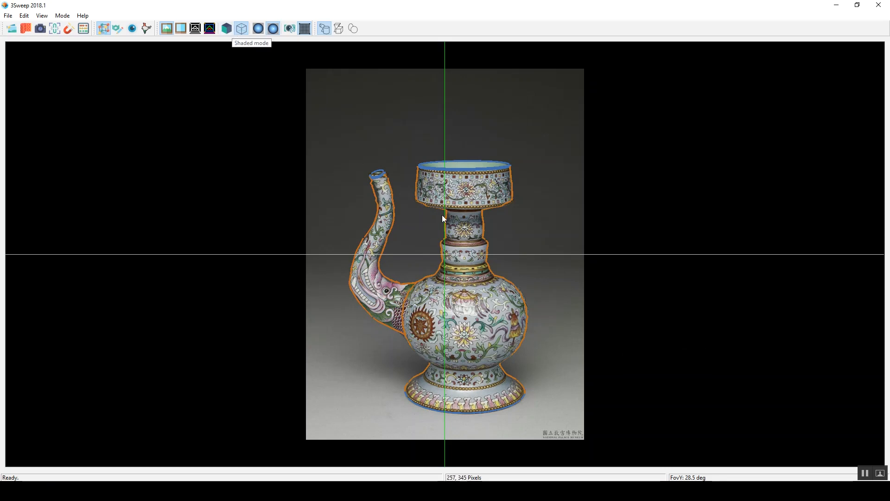
Step: Display the ewer meshes as shaded solids and inspect them from a rotated camera view, restoring the camera at the end
{"action": "left_click", "coordinate": [136, 33]}
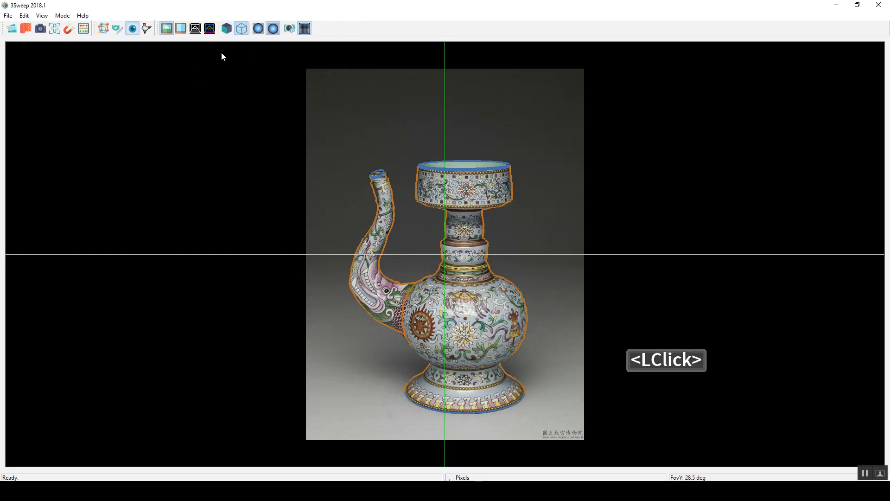
{"action": "left_click", "coordinate": [226, 29]}
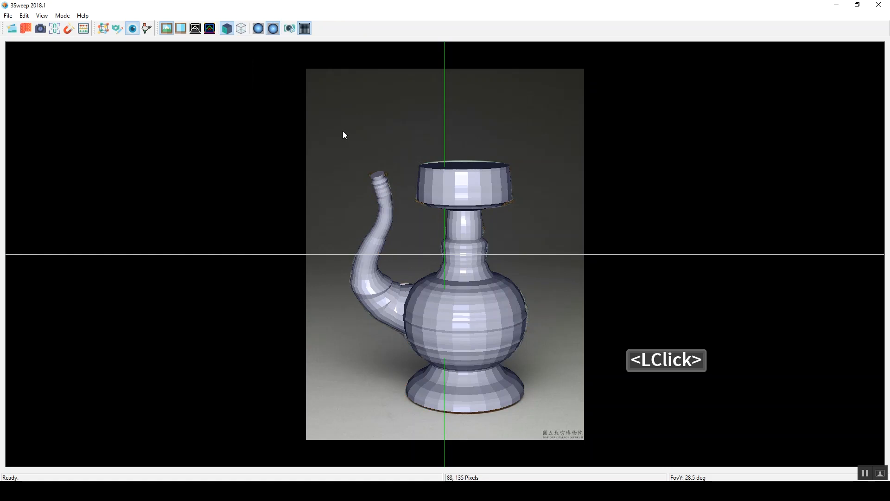
{"action": "right_click_drag", "start_coordinate": [490, 233], "coordinate": [440, 252]}
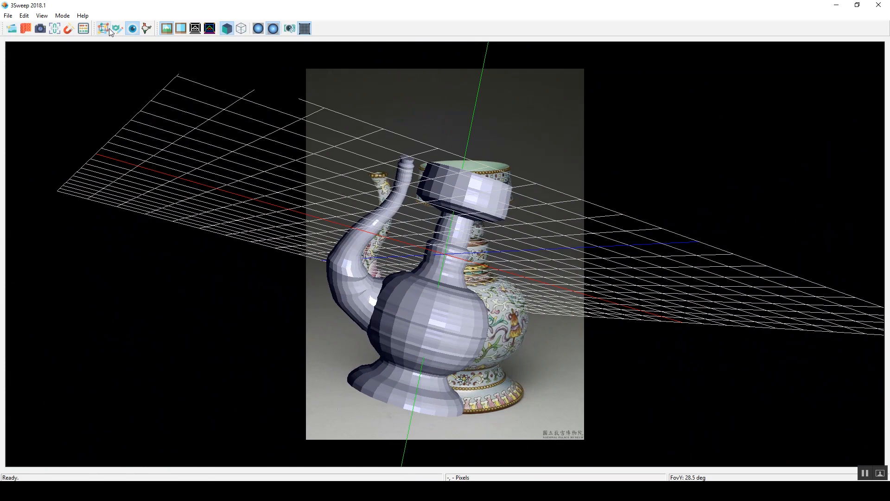
{"action": "left_click", "coordinate": [290, 29]}
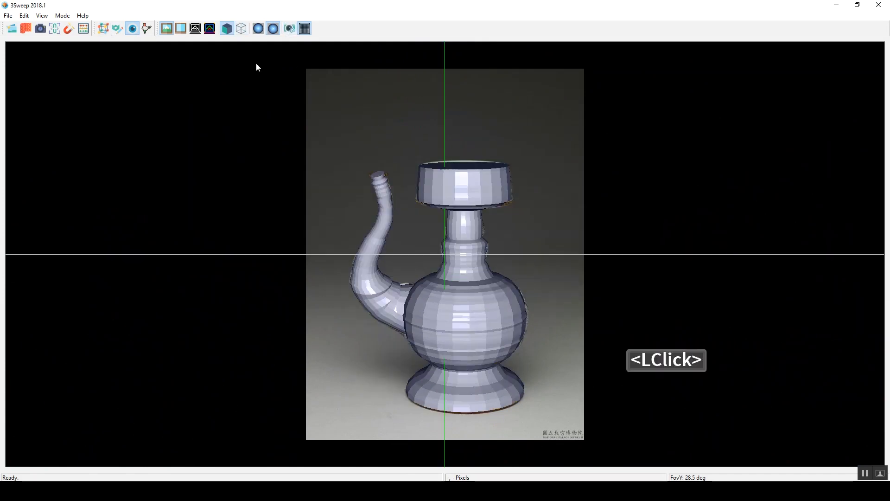
Step: In mesh editing mode, add a Coplanar Axes constraint between the ewer's body and spout
{"action": "left_click", "coordinate": [104, 28]}
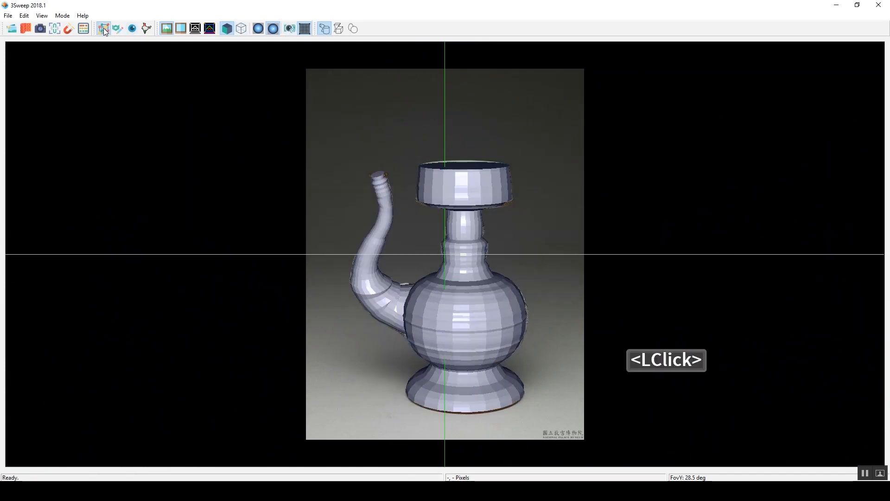
{"action": "left_click", "coordinate": [56, 28]}
{"action": "left_click_drag", "start_coordinate": [472, 113], "coordinate": [209, 107]}
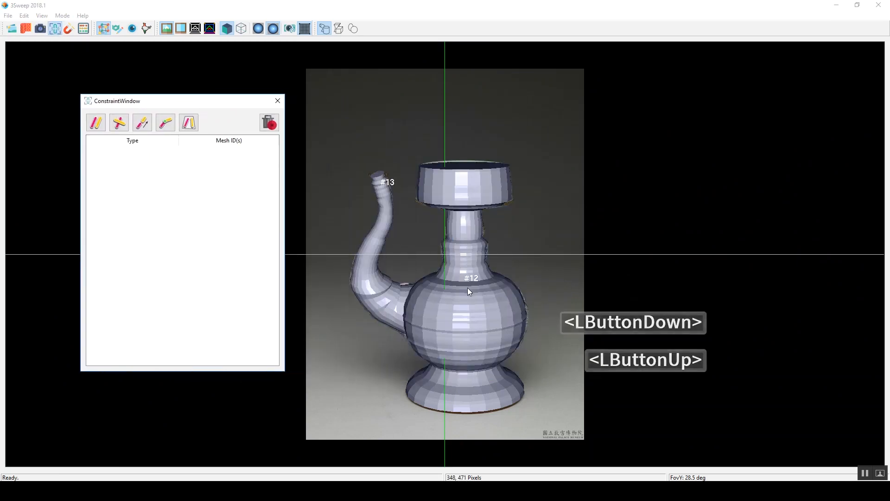
{"action": "left_click", "coordinate": [475, 305]}
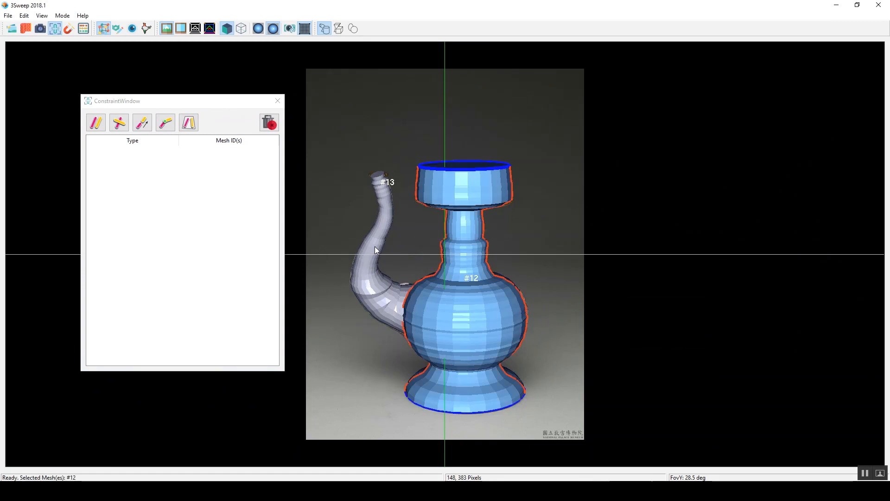
{"action": "left_click", "coordinate": [379, 224], "text": "shift"}
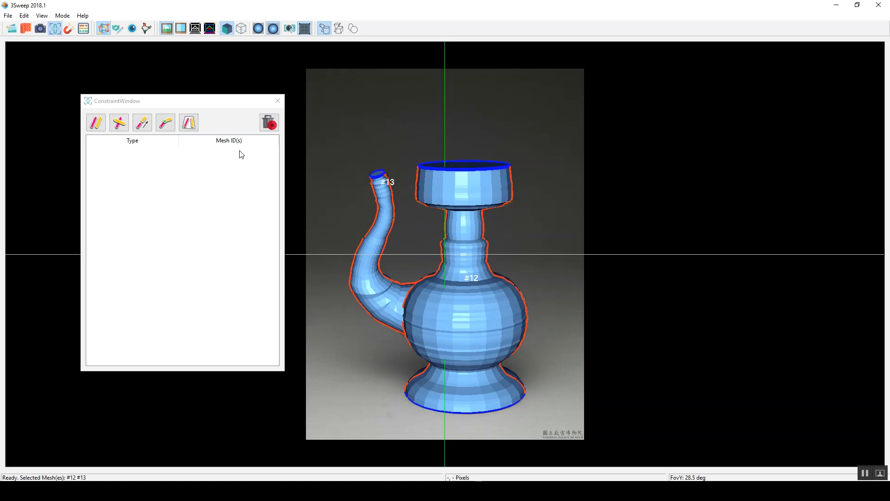
{"action": "left_click", "coordinate": [195, 117]}
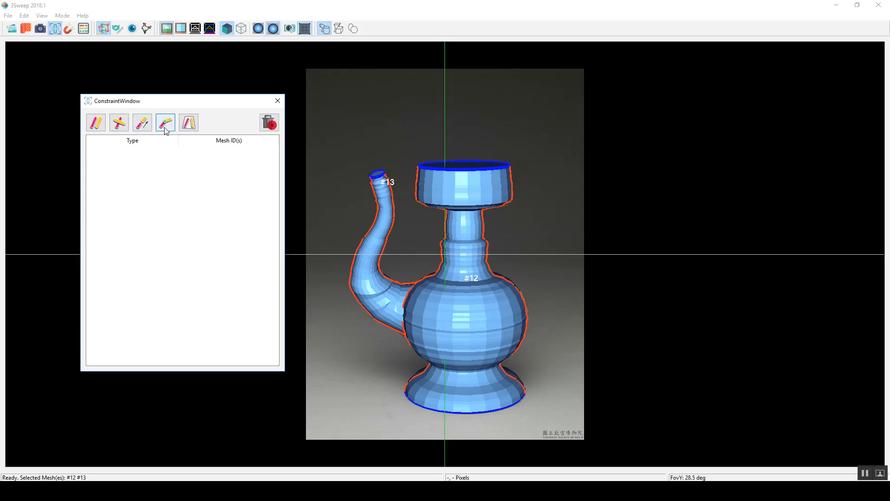
{"action": "left_click", "coordinate": [189, 124]}
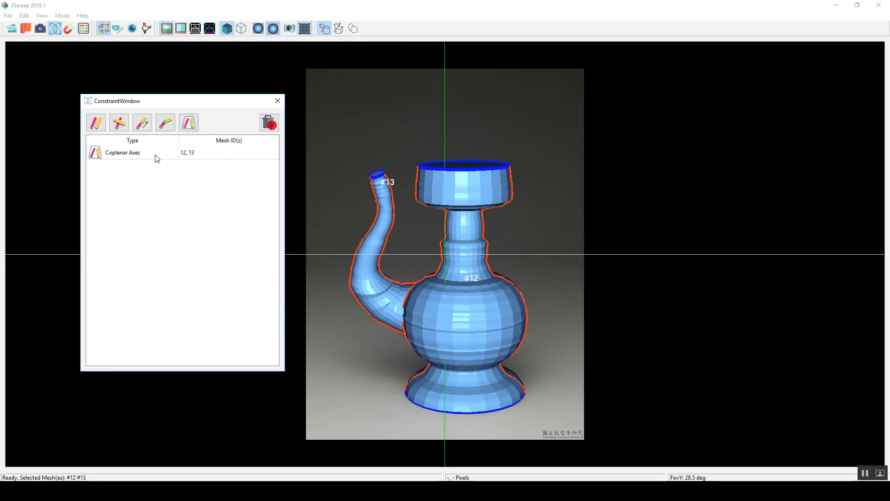
Step: Try the Overlapping Axis Endpoints, Colinear Axis Endpoints, perpendicular and Parallelism constraints on the body and spout
{"action": "left_click", "coordinate": [166, 123]}
{"action": "left_click", "coordinate": [142, 126]}
{"action": "left_click", "coordinate": [120, 124]}
{"action": "left_click", "coordinate": [96, 124]}
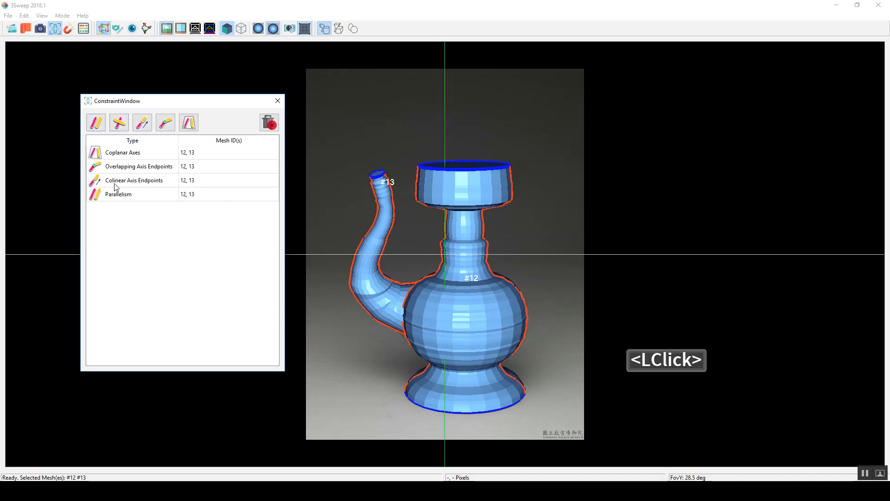
Step: Highlight the listed constraints one after another to examine their axes on the model
{"action": "left_click", "coordinate": [129, 168]}
{"action": "left_click", "coordinate": [137, 184]}
{"action": "left_click", "coordinate": [138, 190]}
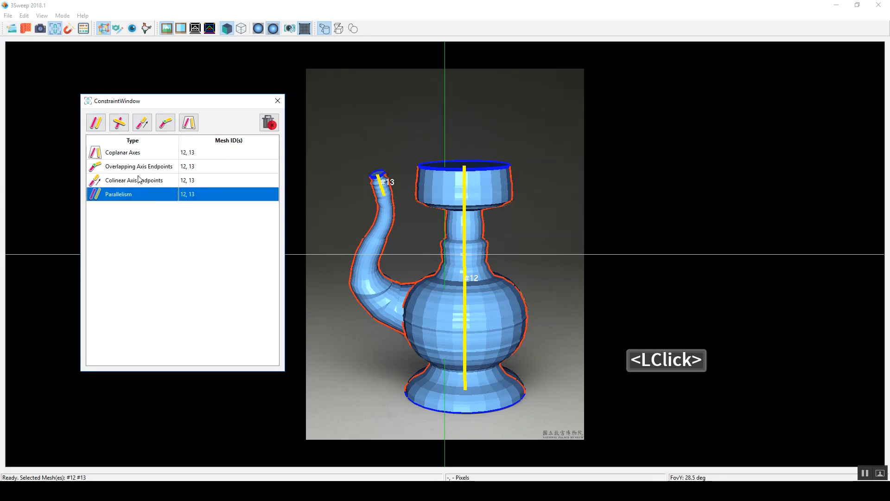
{"action": "left_click", "coordinate": [136, 153]}
{"action": "left_click", "coordinate": [139, 170]}
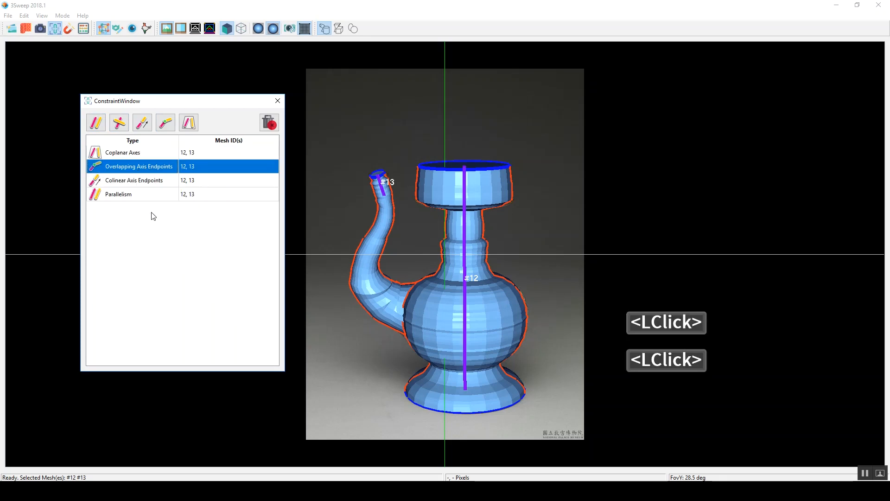
Step: Delete the Overlapping Axis Endpoints, Colinear Axis Endpoints and Parallelism constraints
{"action": "left_click", "coordinate": [151, 209]}
{"action": "key", "text": "Delete"}
{"action": "left_click", "coordinate": [144, 168]}
{"action": "key", "text": "Delete"}
{"action": "left_click", "coordinate": [144, 168]}
{"action": "key", "text": "Delete"}
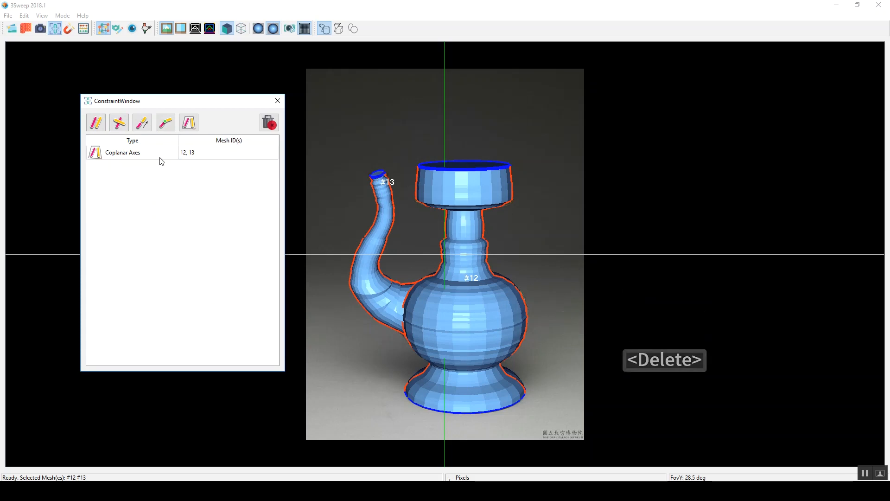
Step: Deselect both meshes and run the augmented-Lagrangian optimization with the Coplanar Axes constraint
{"action": "left_click", "coordinate": [158, 157]}
{"action": "left_click", "coordinate": [165, 201]}
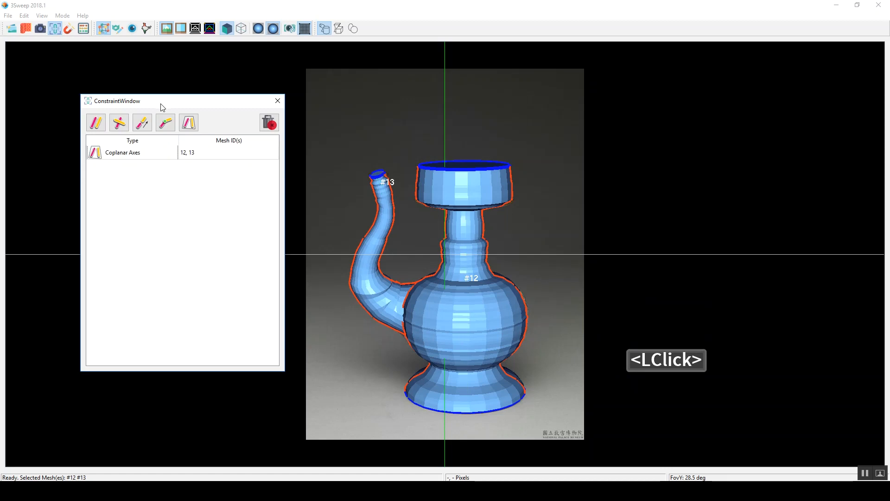
{"action": "left_click_drag", "start_coordinate": [165, 107], "coordinate": [141, 110]}
{"action": "left_click", "coordinate": [368, 146]}
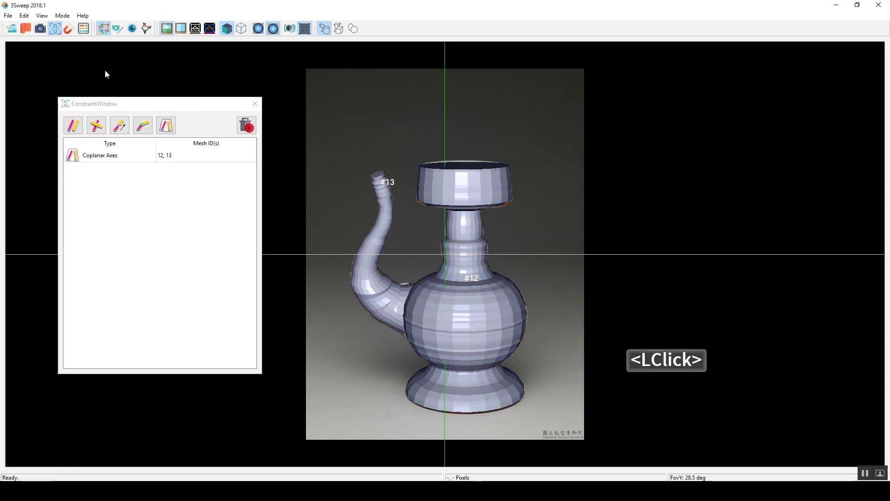
{"action": "left_click", "coordinate": [82, 29]}
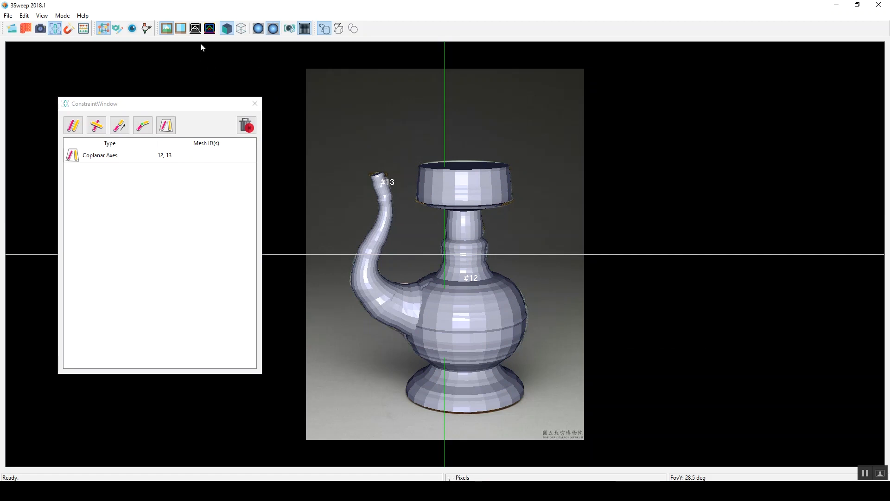
Step: Inspect the optimized ewer from several angles in camera viewing mode, and restore the original camera position
{"action": "left_click", "coordinate": [132, 29]}
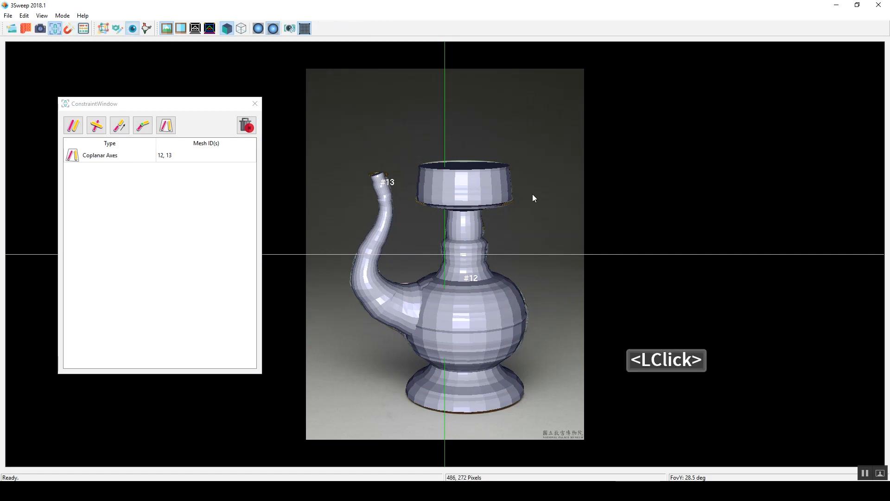
{"action": "right_click_drag", "start_coordinate": [539, 309], "coordinate": [600, 279]}
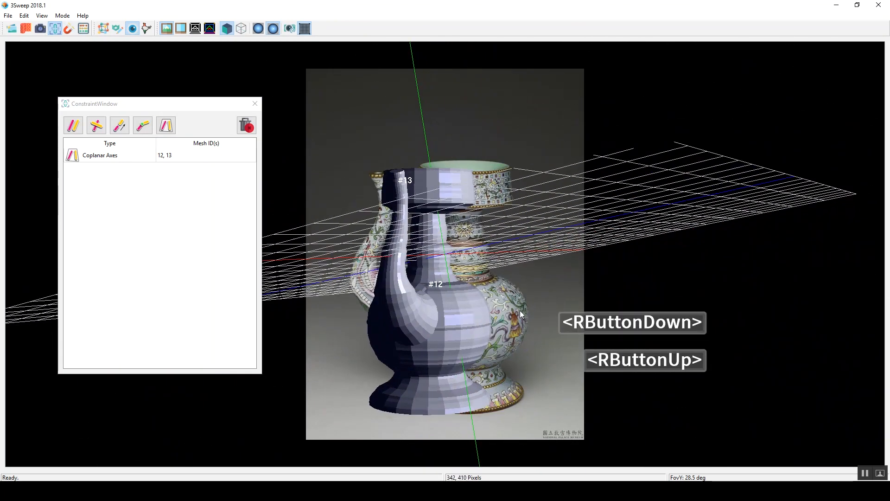
{"action": "right_click_drag", "start_coordinate": [422, 204], "coordinate": [351, 214]}
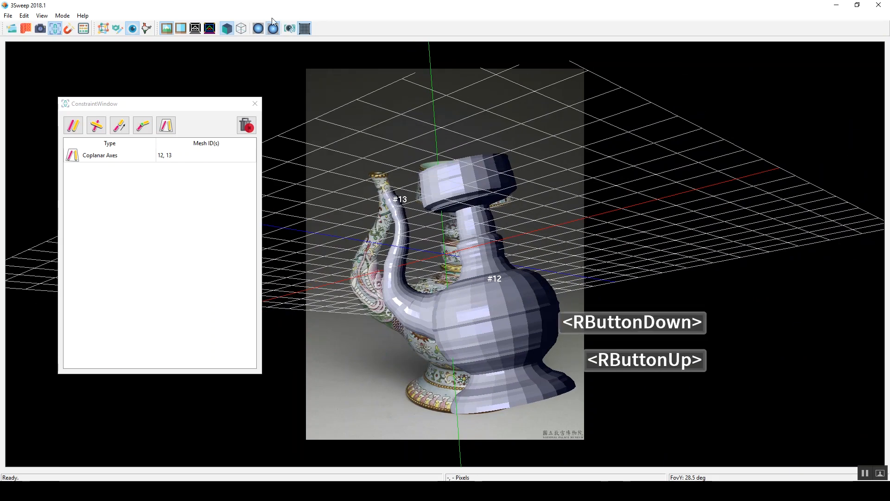
{"action": "left_click", "coordinate": [289, 28]}
Step: Select the body and spout meshes and remove the foreground with the Patch-Match algorithm
{"action": "left_click_drag", "start_coordinate": [589, 140], "coordinate": [309, 390]}
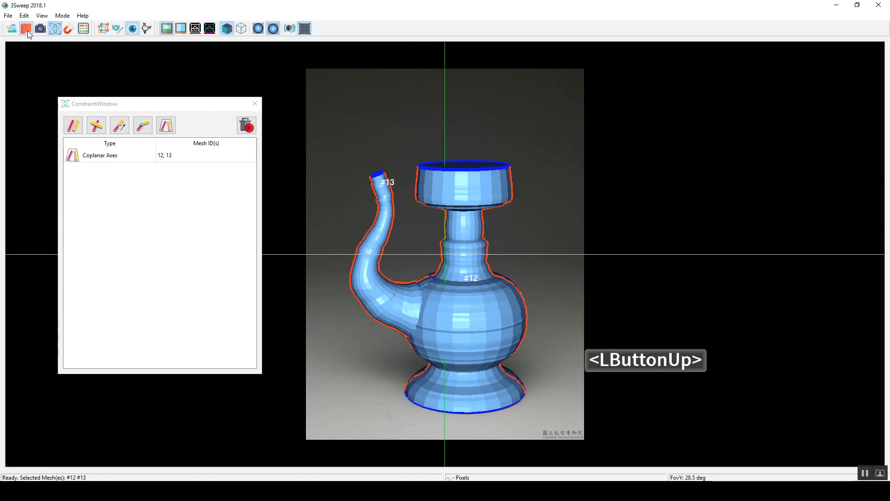
{"action": "left_click", "coordinate": [26, 29]}
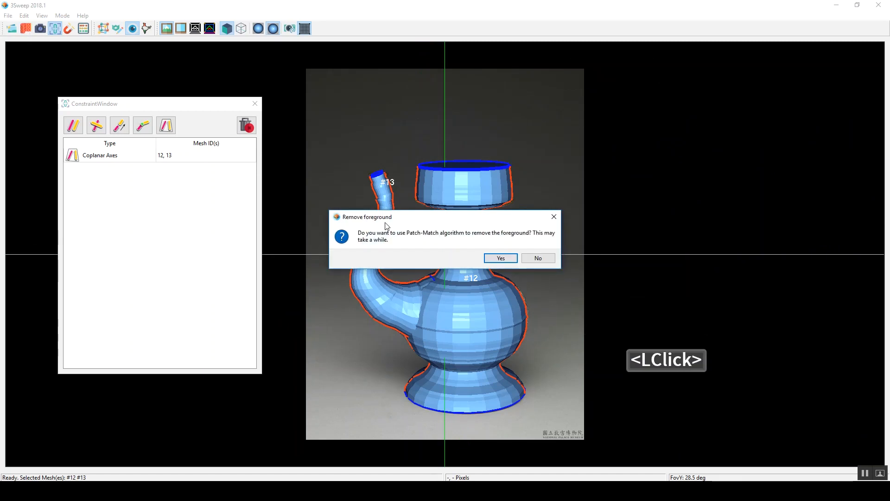
{"action": "left_click", "coordinate": [502, 260]}
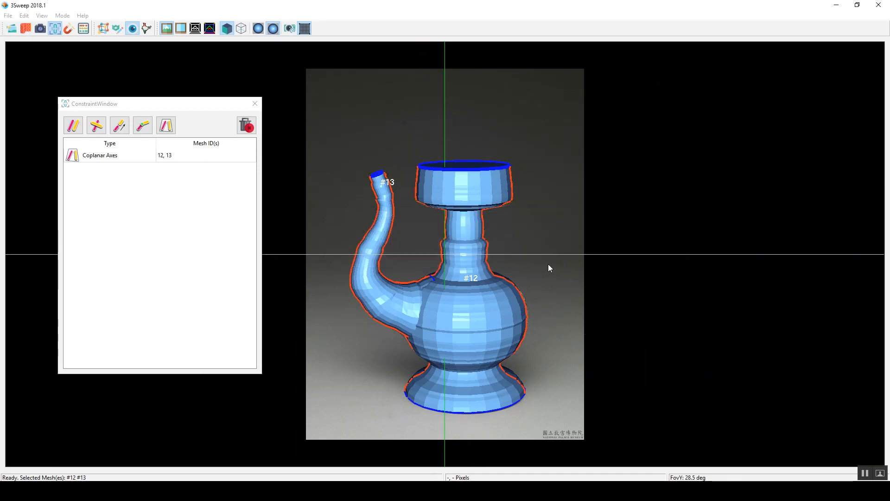
Step: Select both textured meshes and export them to the pics folder as a Wavefront OBJ file named vase
{"action": "right_click_drag", "start_coordinate": [550, 222], "coordinate": [488, 251]}
{"action": "left_click", "coordinate": [488, 251]}
{"action": "left_click_drag", "start_coordinate": [569, 394], "coordinate": [569, 393]}
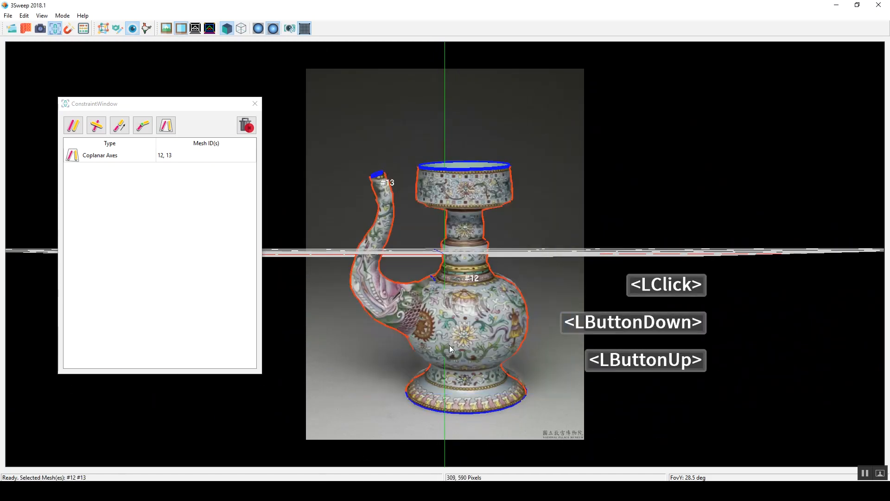
{"action": "left_click", "coordinate": [7, 16]}
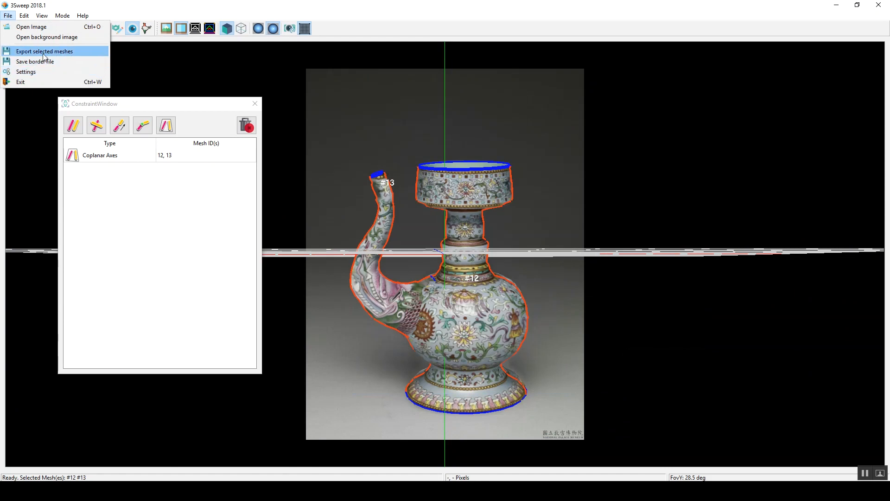
{"action": "left_click", "coordinate": [54, 52]}
{"action": "left_click_drag", "start_coordinate": [182, 20], "coordinate": [651, 46]}
{"action": "left_click", "coordinate": [580, 211]}
{"action": "type", "text": "vase"}
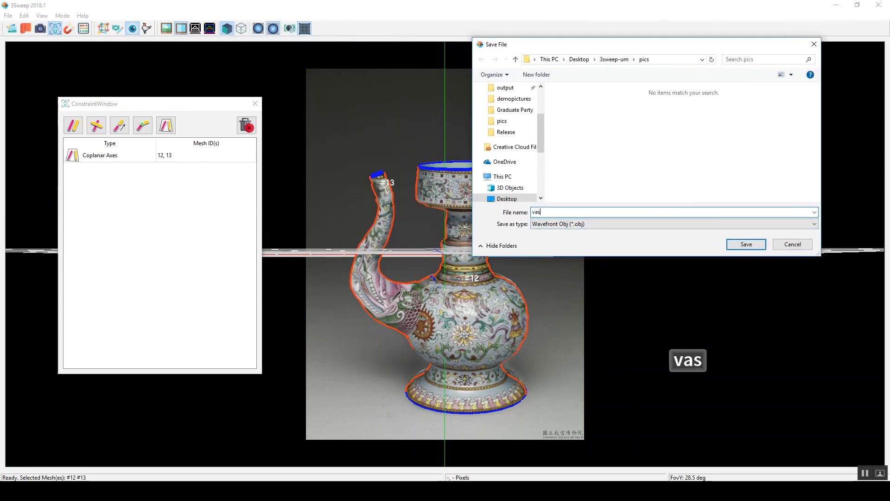
{"action": "left_click", "coordinate": [761, 244]}
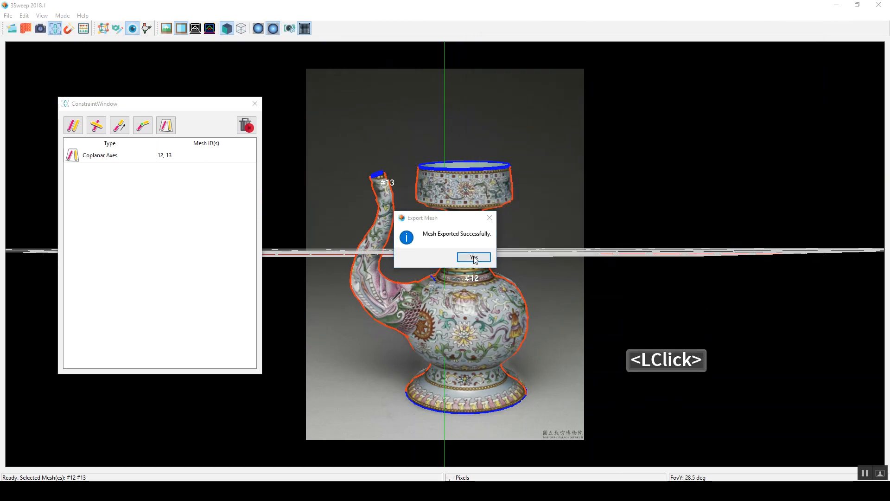
{"action": "left_click", "coordinate": [471, 260]}
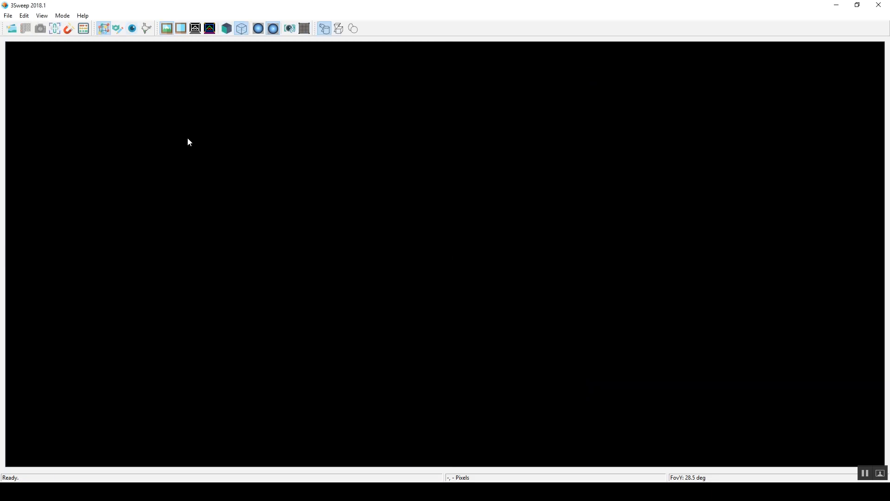
Step: Open the image bon.png from the demopictures folder
{"action": "left_click", "coordinate": [11, 29]}
{"action": "scroll", "coordinate": [273, 188], "scroll_direction": "down", "scroll_amount": 1}
{"action": "scroll", "coordinate": [273, 187], "scroll_direction": "up", "scroll_amount": 1}
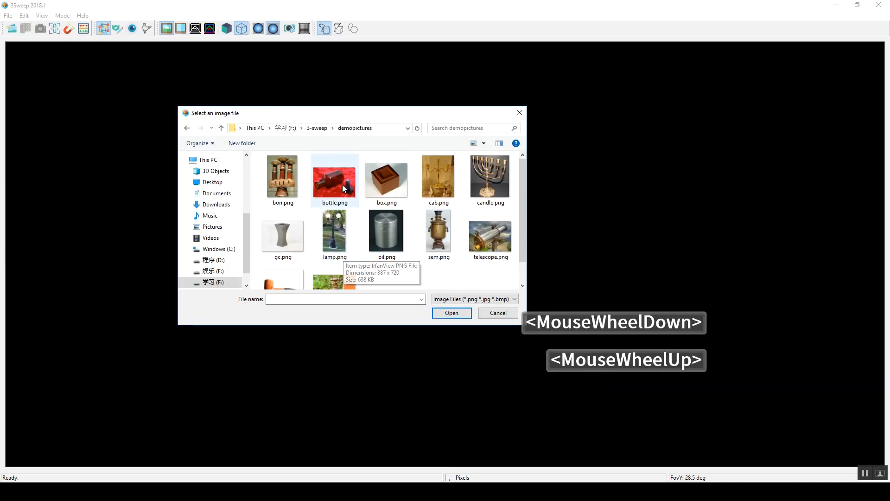
{"action": "left_click", "coordinate": [274, 187]}
{"action": "left_click", "coordinate": [452, 313]}
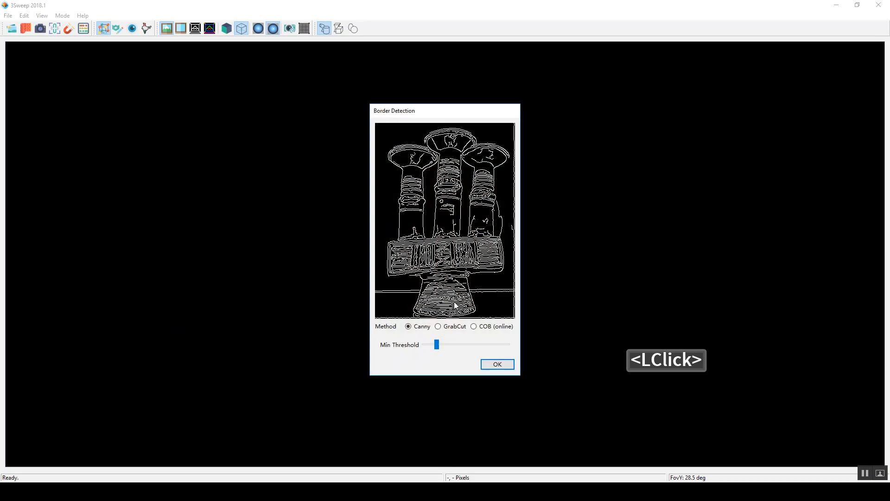
Step: Choose GrabCut as the border detection method, frame the whole object with a rectangle and run the segmentation
{"action": "left_click", "coordinate": [440, 326]}
{"action": "left_click", "coordinate": [444, 345]}
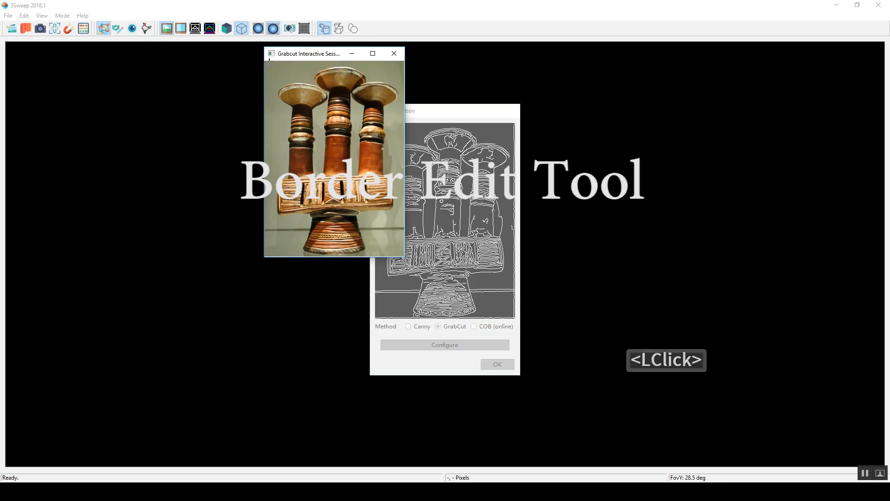
{"action": "left_click_drag", "start_coordinate": [271, 65], "coordinate": [400, 253]}
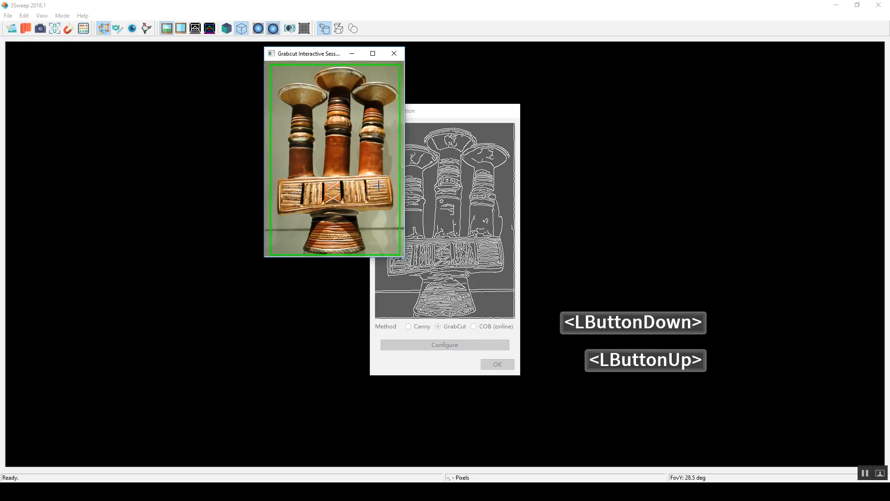
{"action": "mouse_move", "coordinate": [381, 185]}
{"action": "left_mouse_down", "text": "shift"}
{"action": "mouse_move", "coordinate": [359, 198]}
{"action": "mouse_move", "coordinate": [315, 199]}
{"action": "mouse_move", "coordinate": [312, 187]}
{"action": "mouse_move", "coordinate": [330, 180]}
{"action": "mouse_move", "coordinate": [335, 118]}
{"action": "left_mouse_up", "text": "shift"}
{"action": "key", "text": "n"}
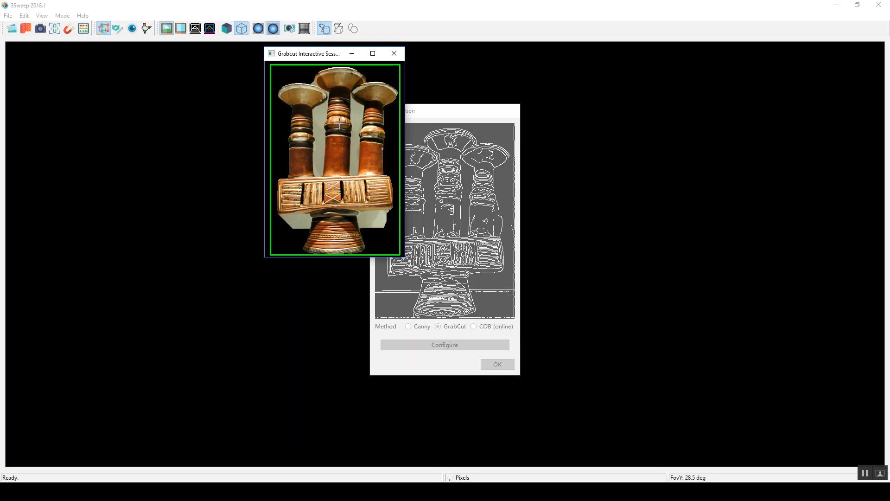
Step: Mark the gaps between the columns, beneath the block and beside the middle cup as background, rerunning GrabCut to refine the cutout
{"action": "left_click_drag", "start_coordinate": [323, 111], "coordinate": [319, 170], "text": "ctrl"}
{"action": "left_click_drag", "start_coordinate": [356, 108], "coordinate": [353, 173], "text": "ctrl"}
{"action": "left_click_drag", "start_coordinate": [300, 218], "coordinate": [307, 221], "text": "ctrl"}
{"action": "left_click_drag", "start_coordinate": [369, 218], "coordinate": [381, 219], "text": "ctrl"}
{"action": "key", "text": "n"}
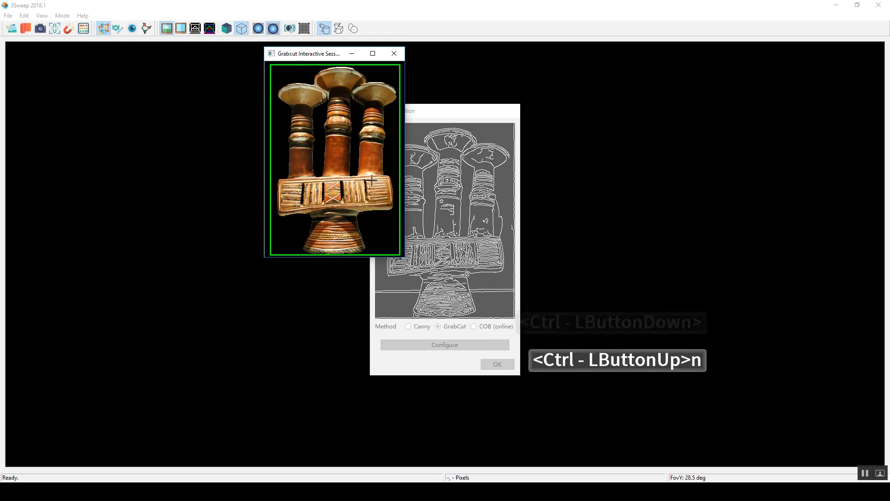
{"action": "left_click", "coordinate": [315, 84], "text": "ctrl"}
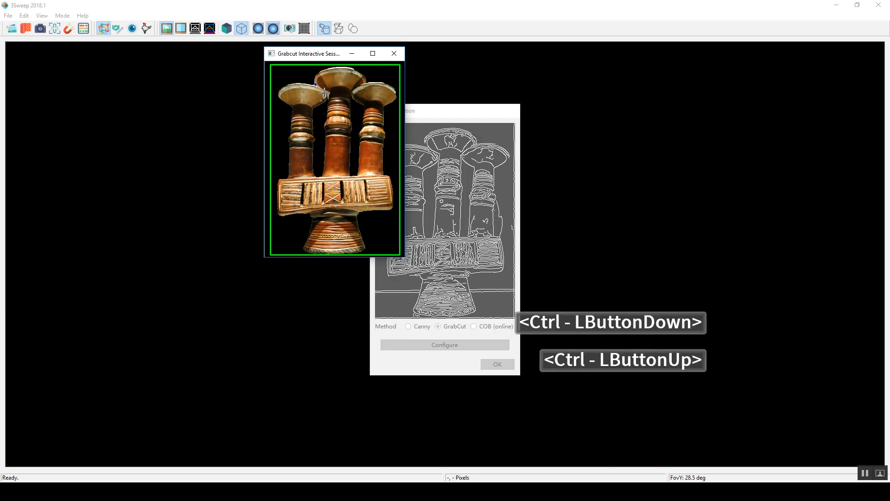
{"action": "left_click", "coordinate": [328, 93], "text": "ctrl"}
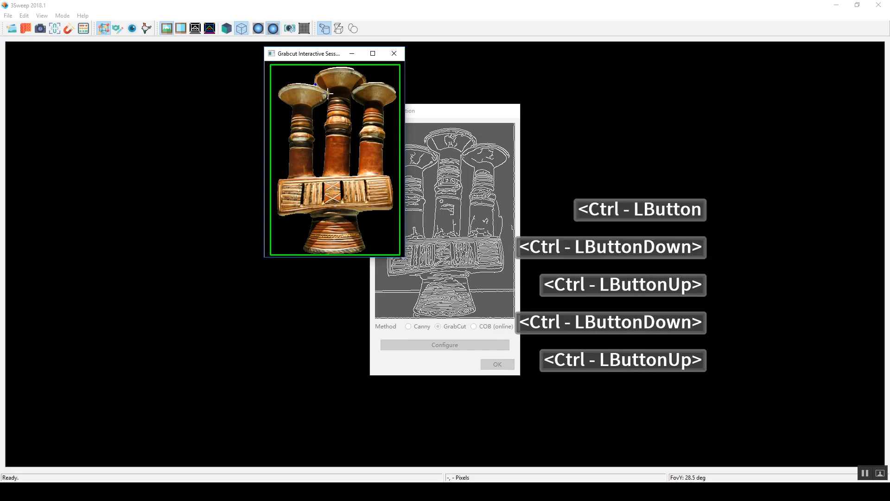
{"action": "key", "text": "n"}
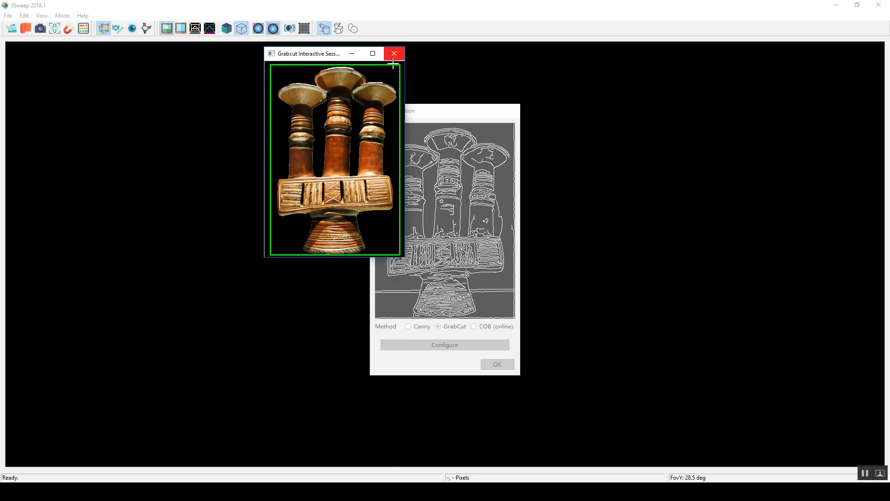
Step: Finish the GrabCut session, accept the detected border and display the border image in place of the photo
{"action": "key", "text": "Return"}
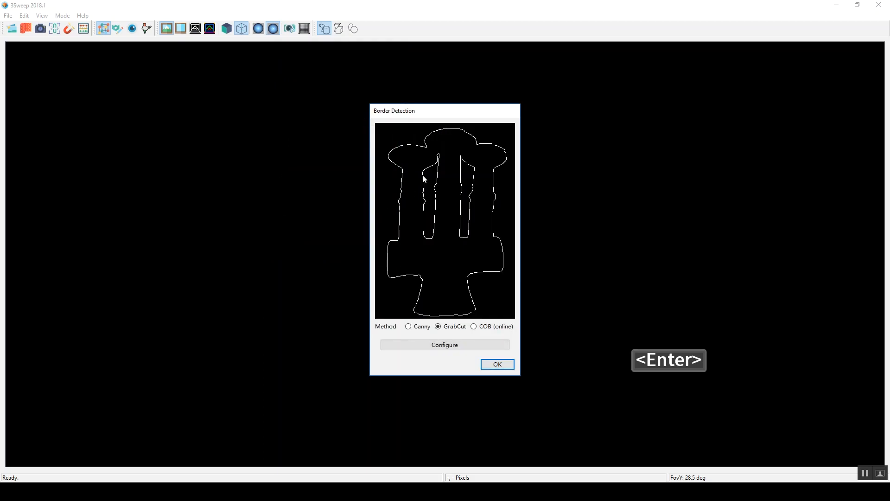
{"action": "left_click", "coordinate": [500, 366]}
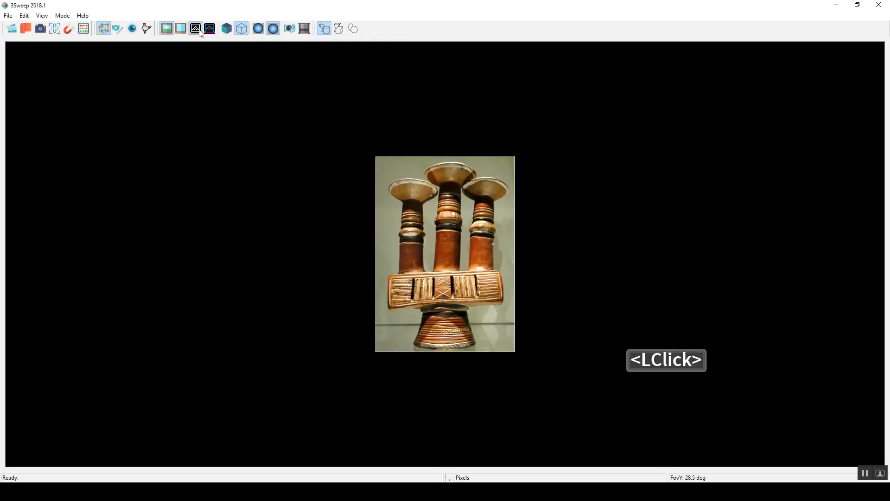
{"action": "left_click", "coordinate": [214, 33]}
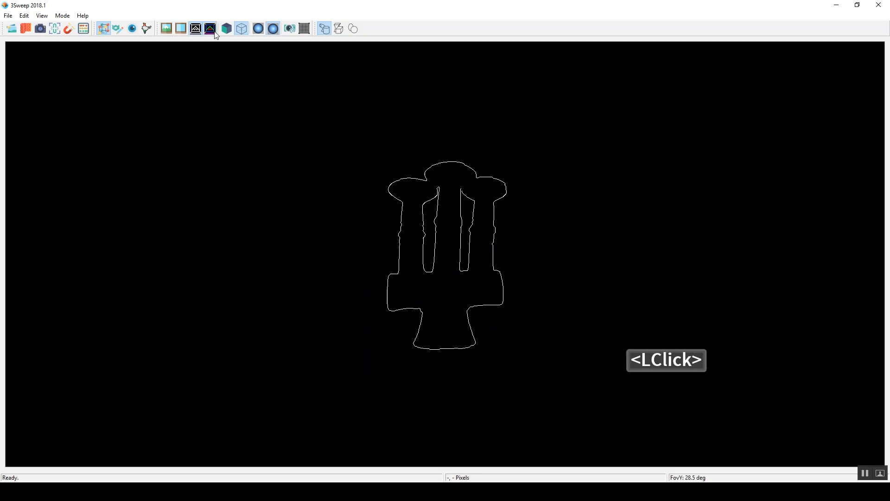
{"action": "left_click", "coordinate": [196, 30]}
Step: Sketch a trial polyline over the middle column and block in border editing mode, and leave the mode without applying it
{"action": "left_click", "coordinate": [147, 29]}
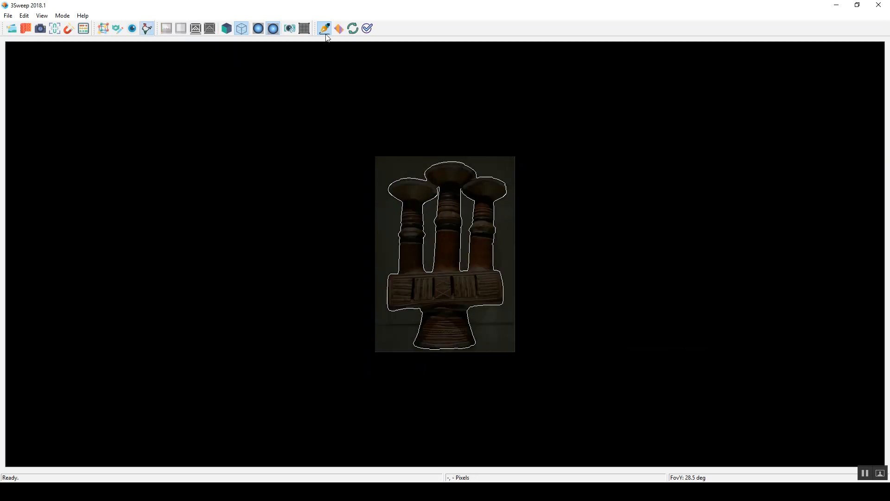
{"action": "left_click_drag", "start_coordinate": [450, 216], "coordinate": [444, 241]}
{"action": "left_click", "coordinate": [444, 242]}
{"action": "left_click", "coordinate": [456, 291]}
{"action": "left_click", "coordinate": [443, 297]}
{"action": "left_click", "coordinate": [416, 280]}
{"action": "double_click", "coordinate": [409, 293]}
{"action": "right_click", "coordinate": [505, 327]}
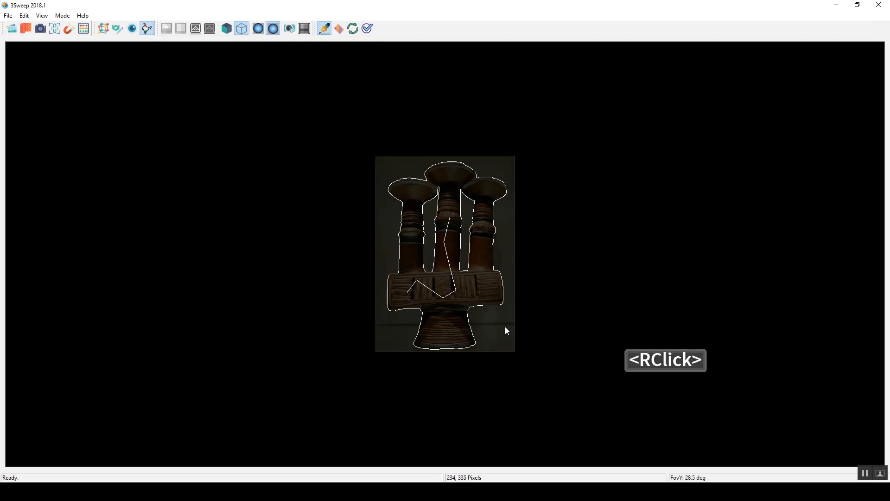
{"action": "left_click", "coordinate": [106, 31]}
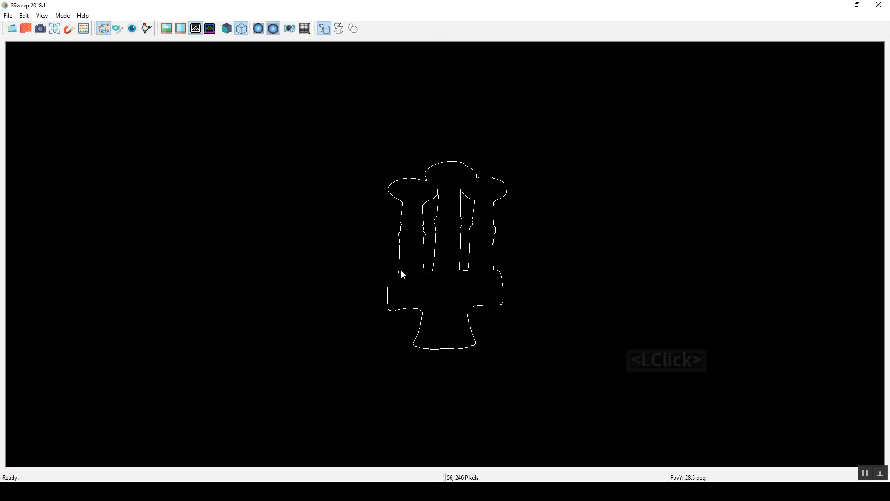
Step: In border editing mode, draw border lines along the block's upper edge and where the middle cup overlaps both neighbouring cups
{"action": "left_click", "coordinate": [147, 29]}
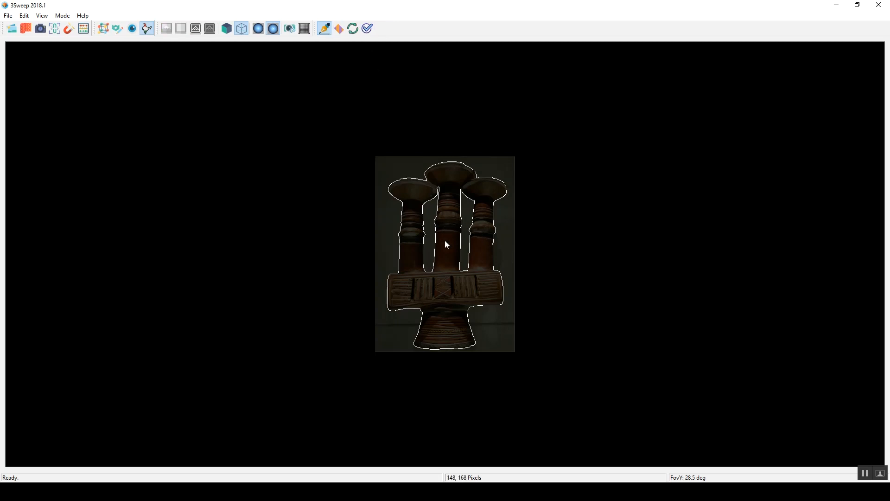
{"action": "right_click", "coordinate": [427, 180]}
{"action": "left_click", "coordinate": [473, 181]}
{"action": "key", "text": "Escape"}
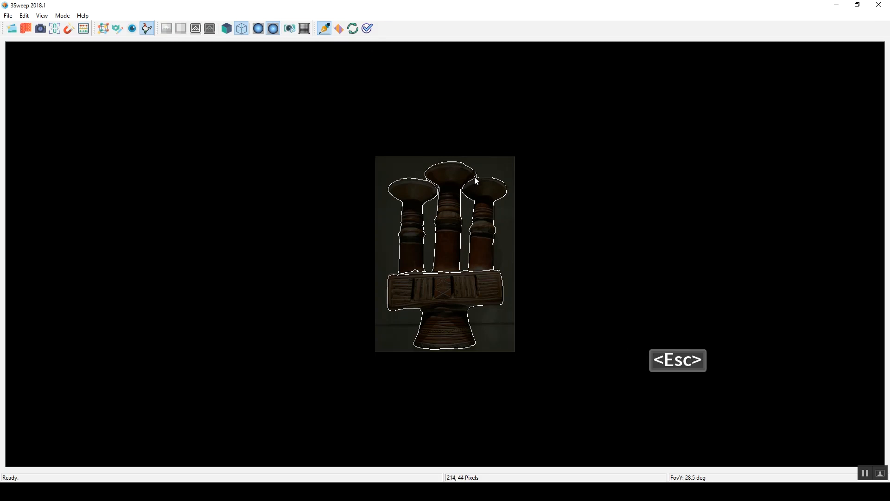
{"action": "right_click", "coordinate": [478, 181]}
{"action": "left_click", "coordinate": [478, 181]}
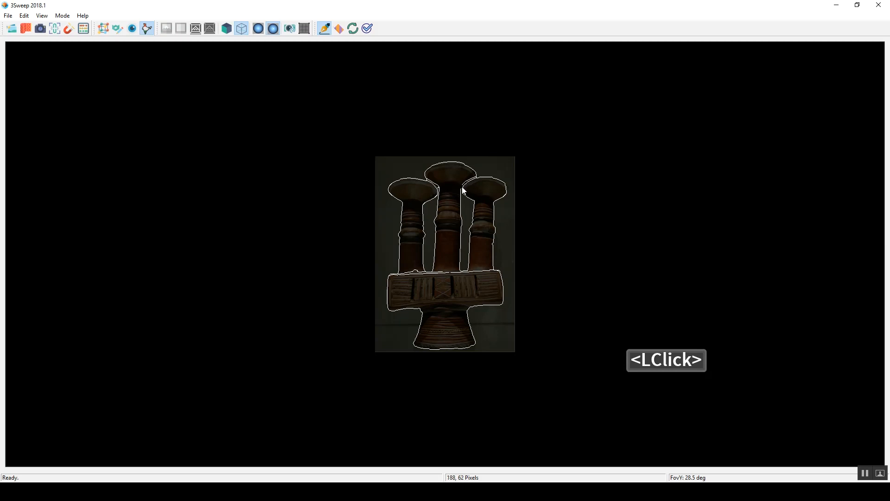
{"action": "left_click", "coordinate": [463, 192]}
{"action": "right_click", "coordinate": [445, 212]}
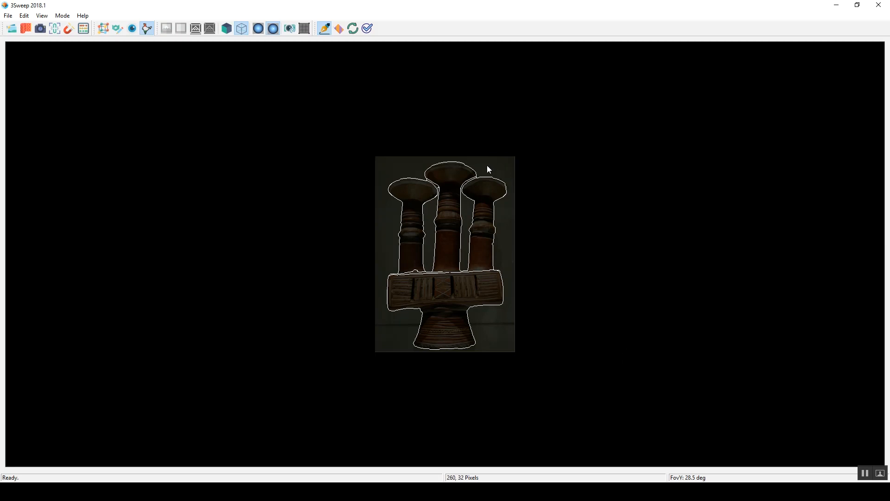
Step: Erase the border pieces where the middle cup's rim meets the left and right cups, and return to border drawing
{"action": "left_click", "coordinate": [404, 130]}
{"action": "scroll", "coordinate": [403, 112], "scroll_direction": "up", "scroll_amount": 1}
{"action": "left_click", "coordinate": [339, 28]}
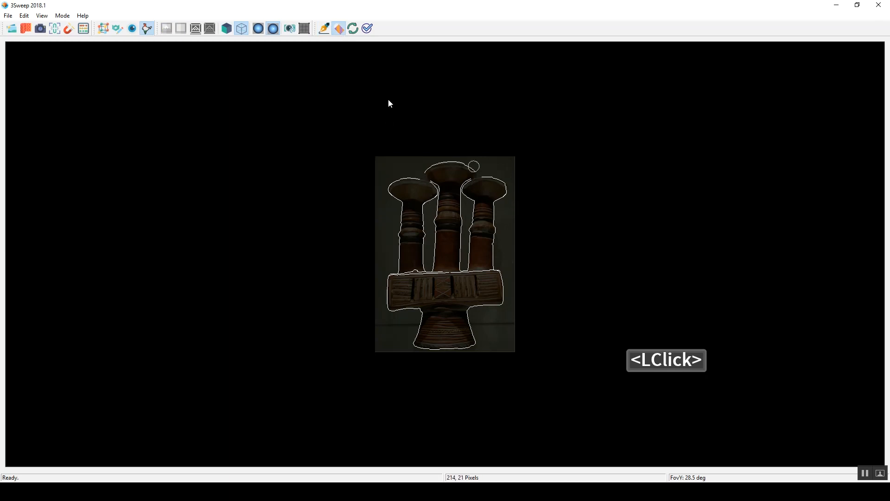
{"action": "left_click", "coordinate": [324, 29]}
{"action": "left_click", "coordinate": [339, 29]}
{"action": "left_click", "coordinate": [324, 29]}
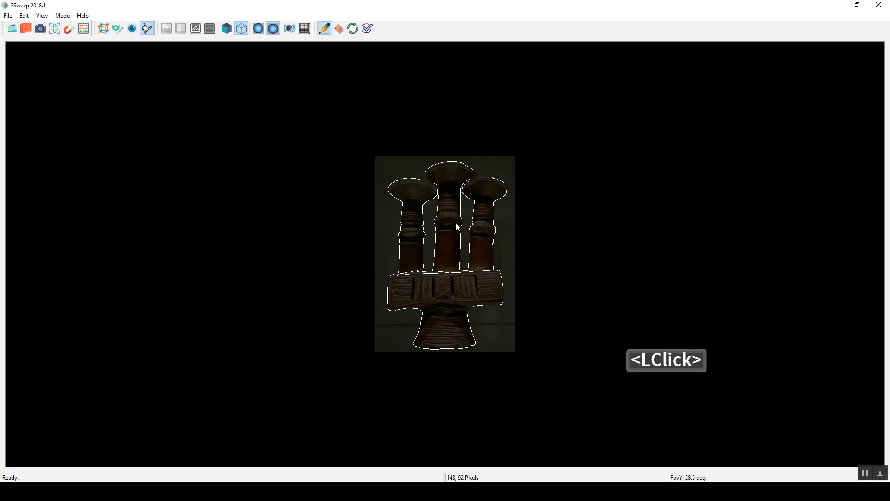
Step: Redraw the middle cup's border at the tip of its rim next to the right cup
{"action": "left_click", "coordinate": [478, 174]}
{"action": "key", "text": "Escape"}
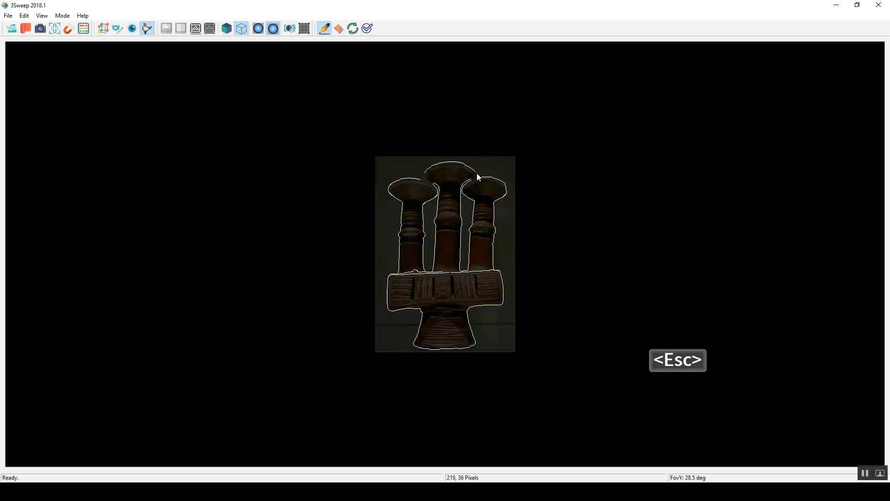
{"action": "right_click", "coordinate": [475, 173]}
{"action": "left_click", "coordinate": [479, 175]}
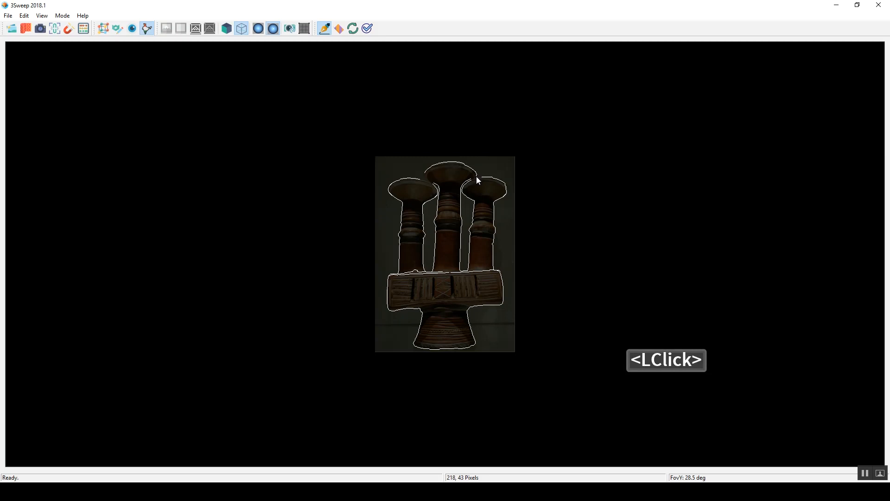
{"action": "right_click", "coordinate": [482, 184]}
{"action": "left_click", "coordinate": [481, 177]}
{"action": "right_click", "coordinate": [476, 177]}
{"action": "left_click", "coordinate": [475, 180]}
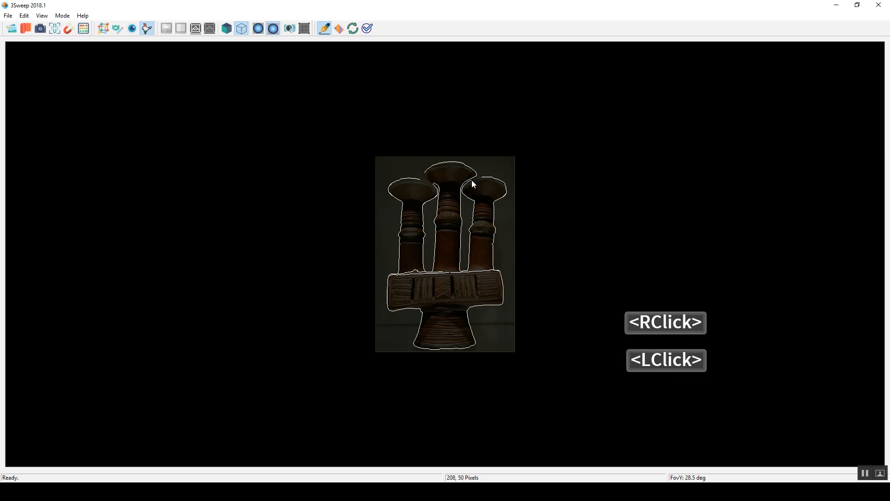
Step: Close the gap in the right cup's rim border beside the middle cup
{"action": "right_click", "coordinate": [472, 180]}
{"action": "left_click", "coordinate": [472, 180]}
{"action": "right_click", "coordinate": [472, 179]}
{"action": "left_click", "coordinate": [473, 179]}
{"action": "left_click", "coordinate": [481, 179]}
{"action": "right_click", "coordinate": [482, 180]}
{"action": "right_click", "coordinate": [481, 180]}
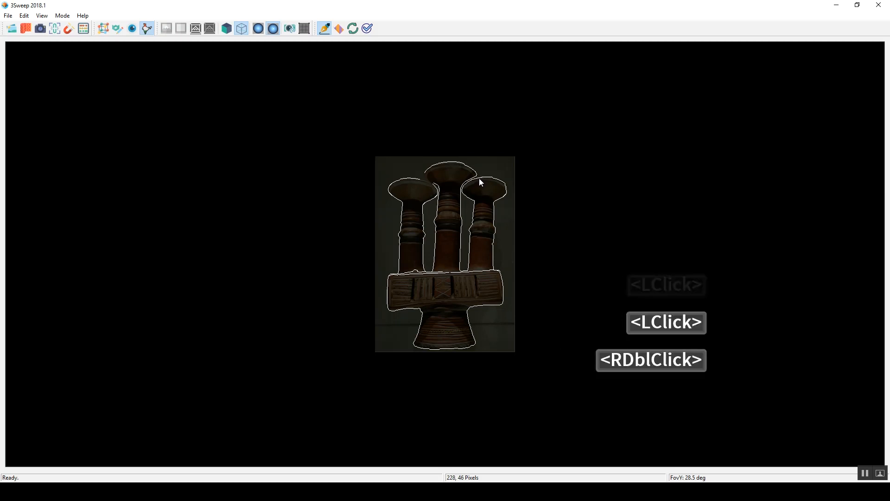
Step: Draw the missing border along the left cup's rim where it meets the middle cup
{"action": "left_click", "coordinate": [424, 180]}
{"action": "right_click", "coordinate": [424, 182]}
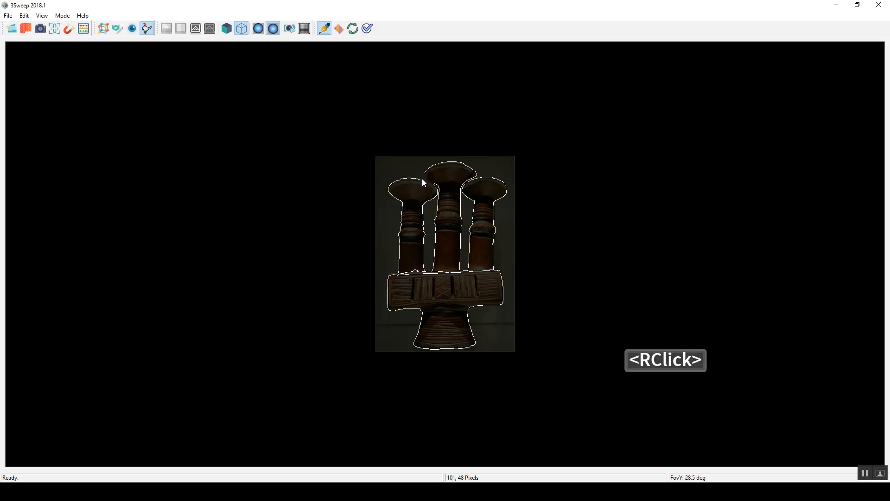
{"action": "left_click", "coordinate": [422, 180]}
{"action": "right_click", "coordinate": [423, 180]}
{"action": "left_click", "coordinate": [422, 184]}
{"action": "right_click", "coordinate": [423, 180]}
{"action": "left_click", "coordinate": [421, 180]}
{"action": "right_click", "coordinate": [422, 180]}
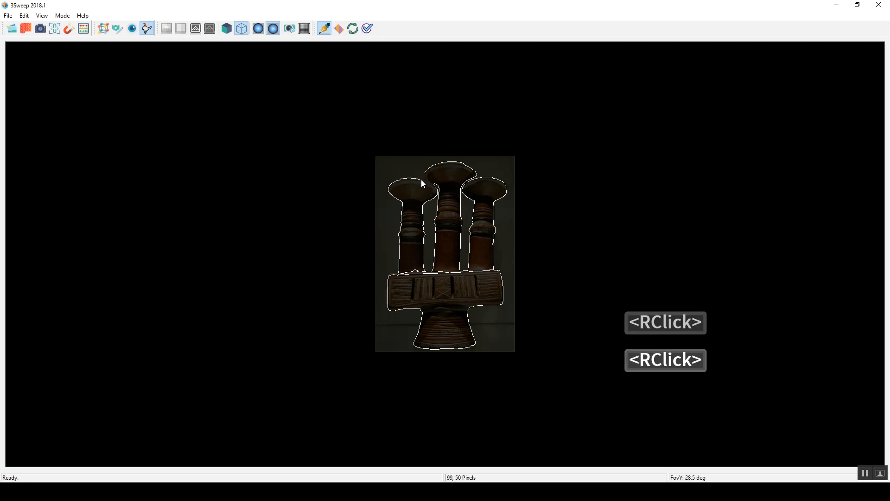
{"action": "left_click", "coordinate": [425, 185]}
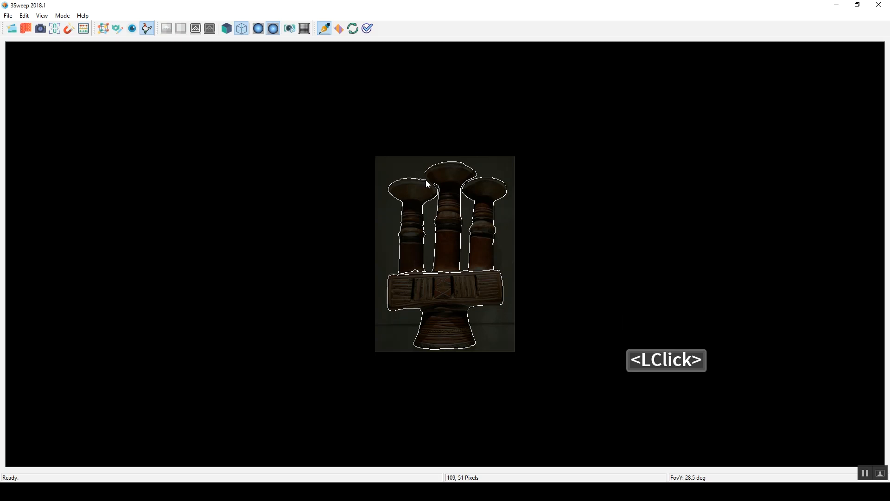
{"action": "left_click", "coordinate": [429, 182]}
{"action": "left_click", "coordinate": [429, 183]}
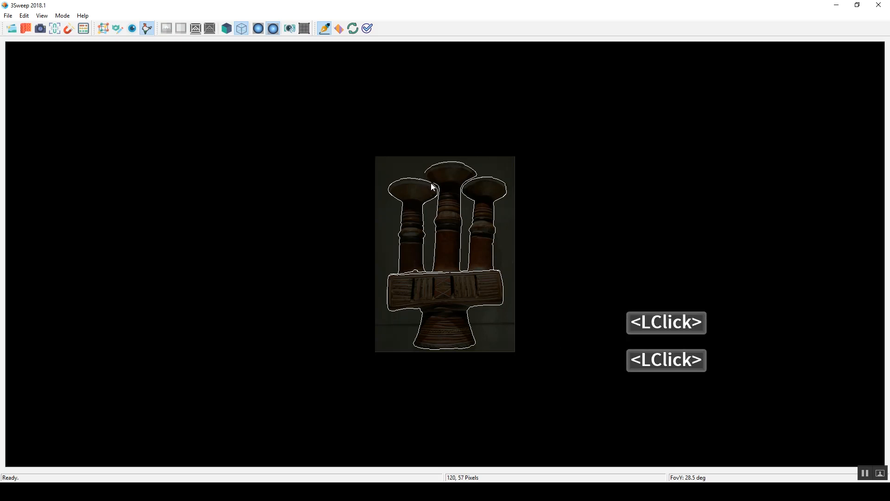
{"action": "right_click", "coordinate": [435, 184]}
Step: Close the middle cup's rim border at its tip beside the left cup and down along the overlap
{"action": "left_click", "coordinate": [429, 179]}
{"action": "right_click", "coordinate": [428, 178]}
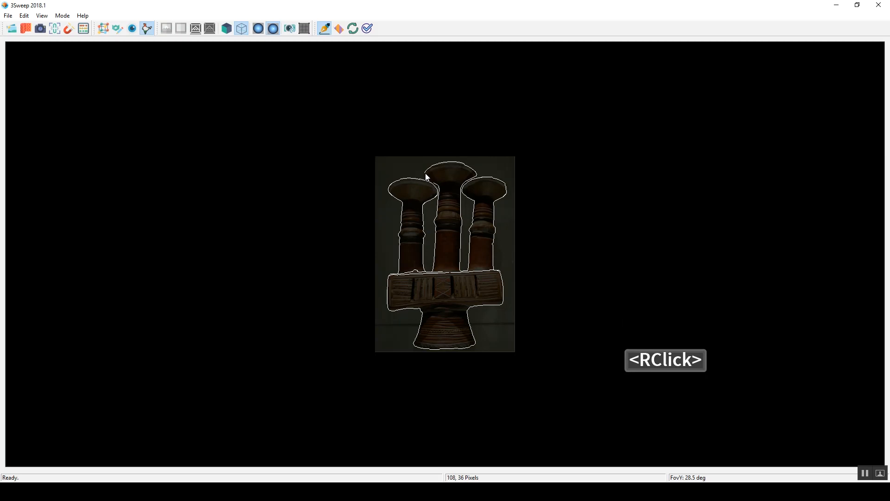
{"action": "left_click", "coordinate": [427, 178]}
{"action": "left_click", "coordinate": [429, 182]}
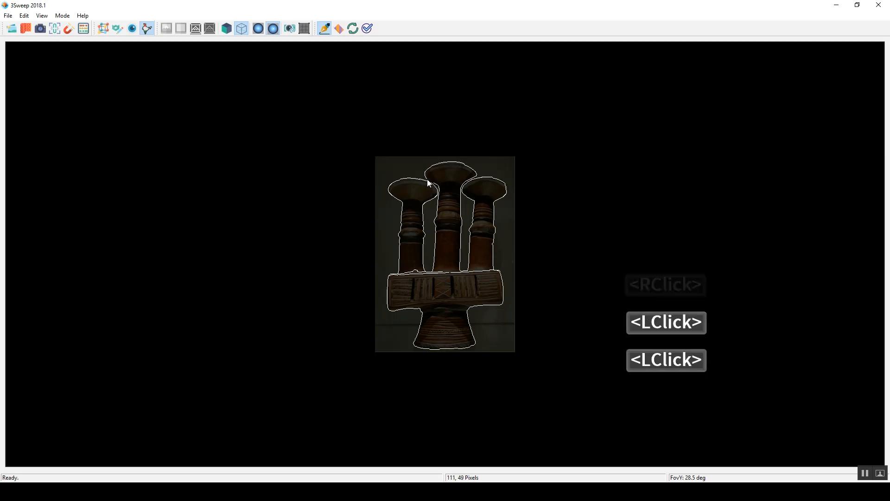
{"action": "left_click", "coordinate": [432, 182]}
{"action": "left_click", "coordinate": [434, 183]}
{"action": "right_click", "coordinate": [495, 199]}
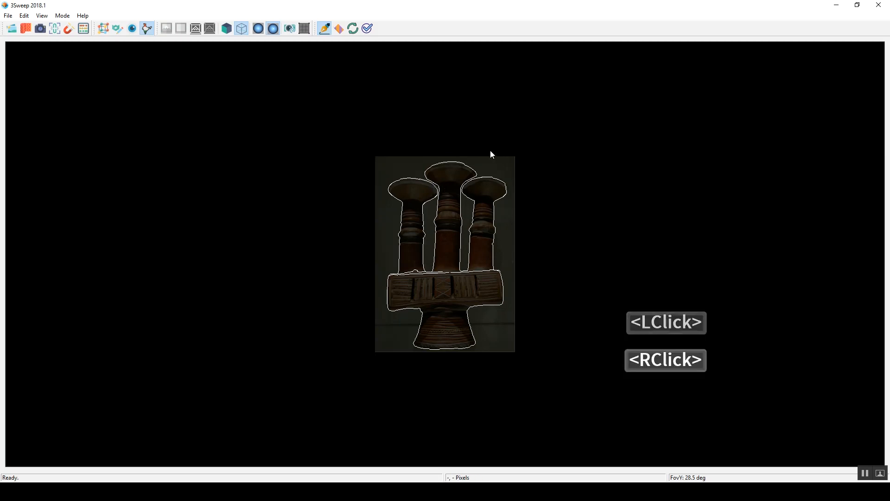
Step: Switch to modelling mode and examine the coloured border curves of the vessel
{"action": "left_click", "coordinate": [212, 27]}
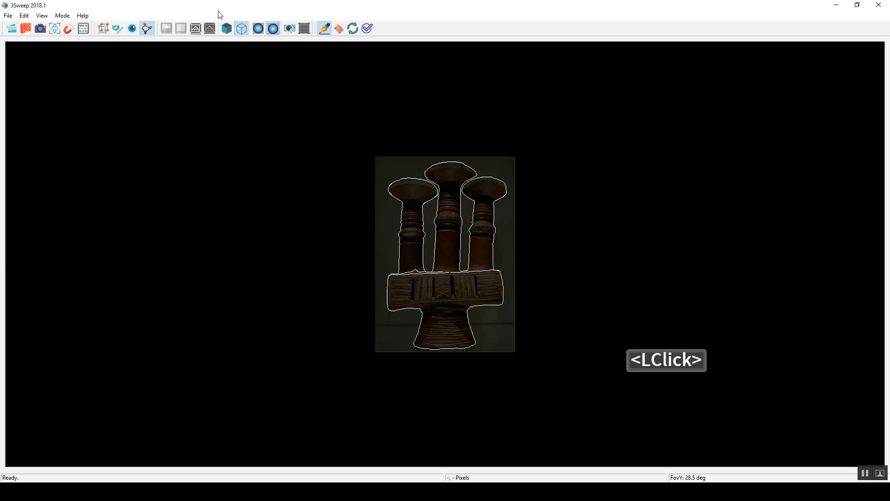
{"action": "left_click", "coordinate": [106, 27]}
{"action": "left_click", "coordinate": [211, 30]}
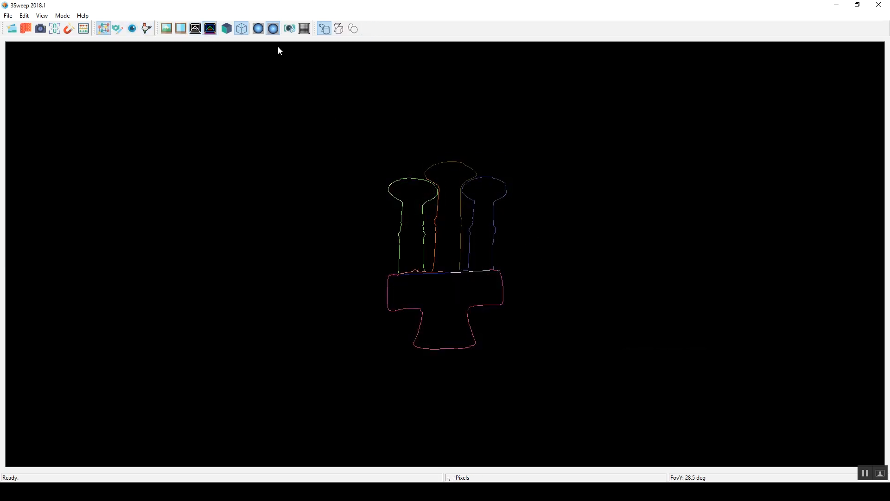
{"action": "left_click", "coordinate": [108, 25]}
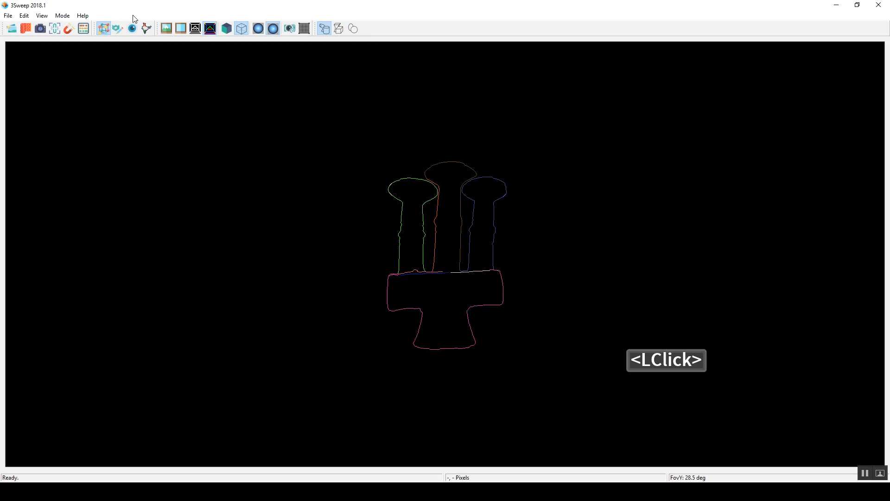
{"action": "key", "text": "Delete"}
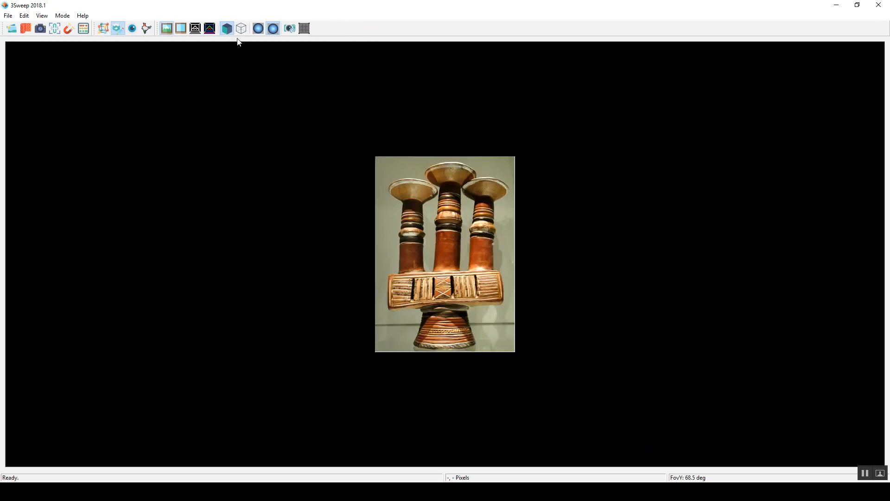
Step: Sweep a cuboid over the rectangular block, tracing its short left edge, its long lower edge and its extent in wireframe display
{"action": "left_click", "coordinate": [110, 27]}
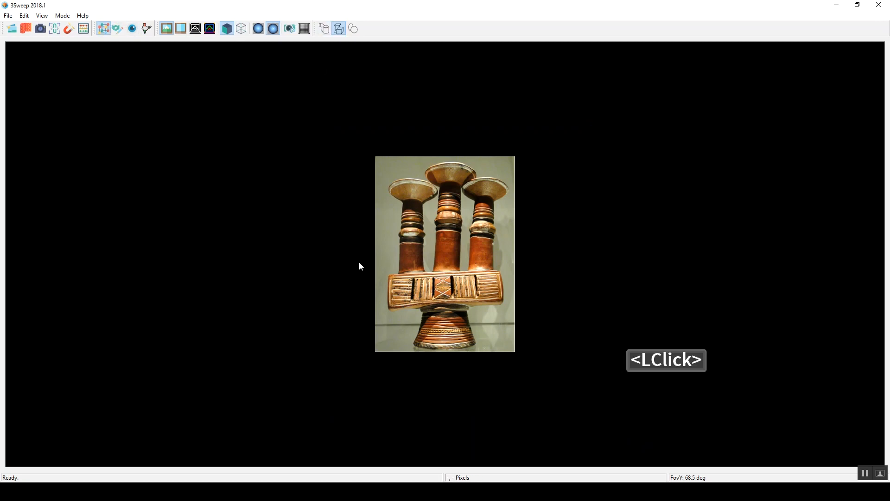
{"action": "left_click_drag", "start_coordinate": [389, 276], "coordinate": [388, 308]}
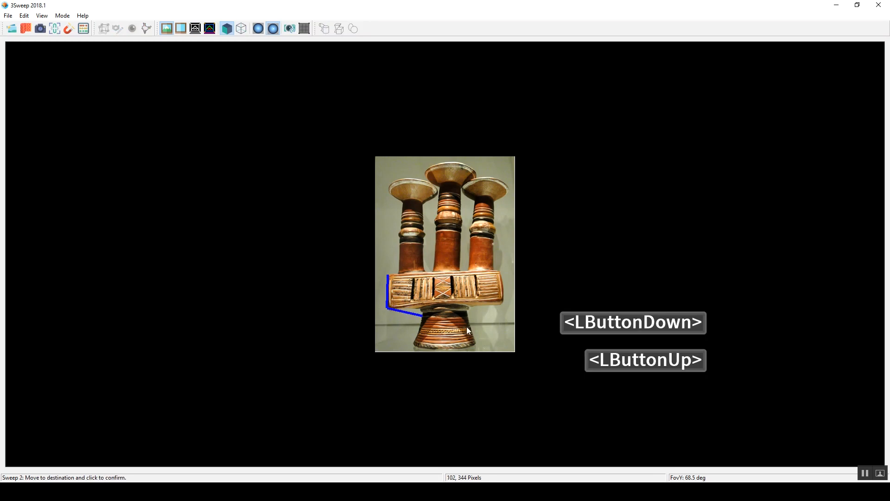
{"action": "left_click", "coordinate": [242, 28]}
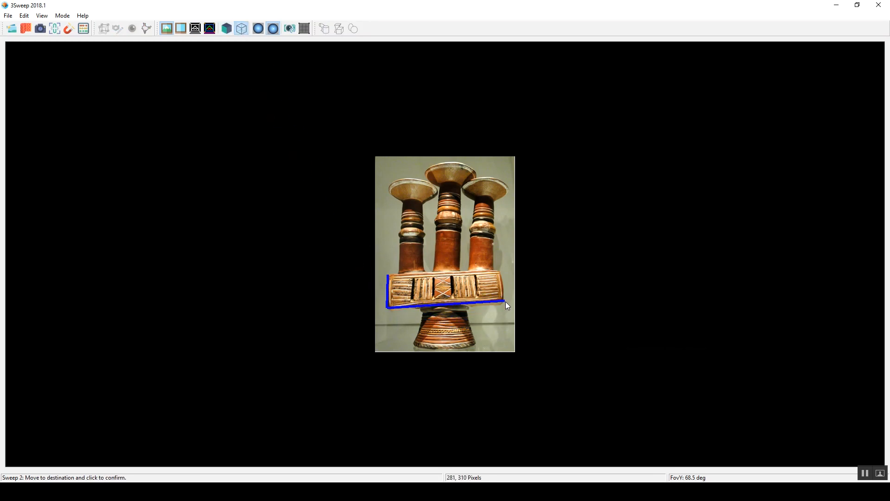
{"action": "left_click", "coordinate": [503, 304]}
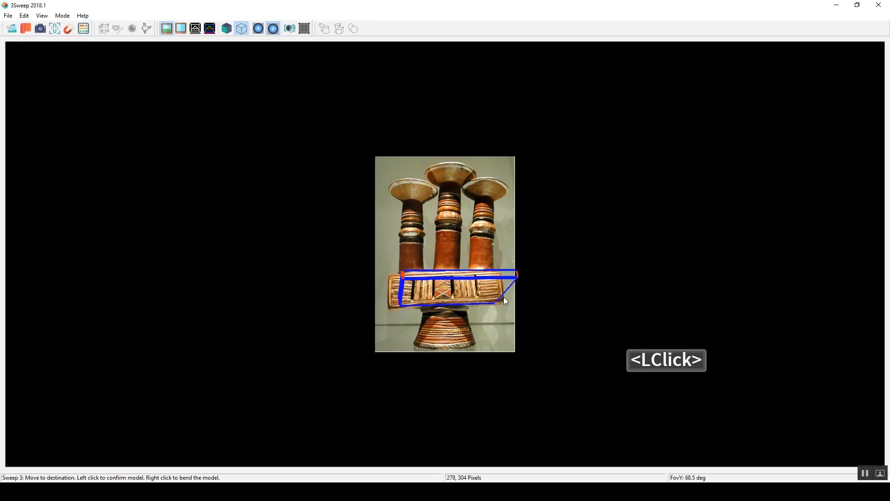
{"action": "left_click", "coordinate": [502, 302]}
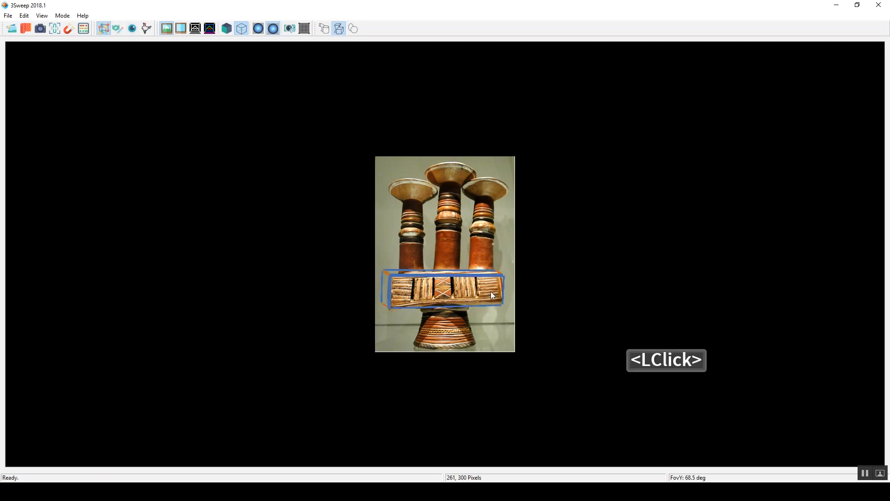
Step: Select the block's cuboid and rotate and shift it to match the block in the photo
{"action": "left_click", "coordinate": [476, 289]}
{"action": "right_click_drag", "start_coordinate": [471, 291], "coordinate": [448, 282]}
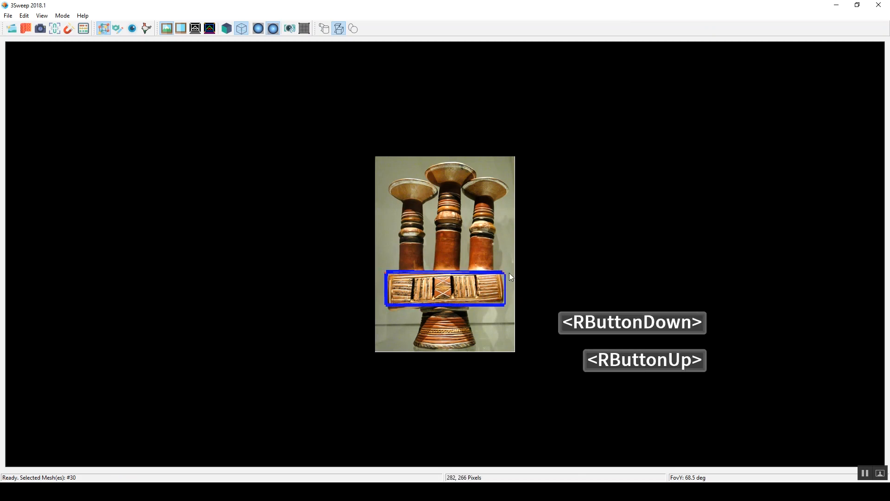
{"action": "middle_click_drag", "start_coordinate": [489, 277], "coordinate": [488, 277]}
{"action": "right_click", "coordinate": [486, 274]}
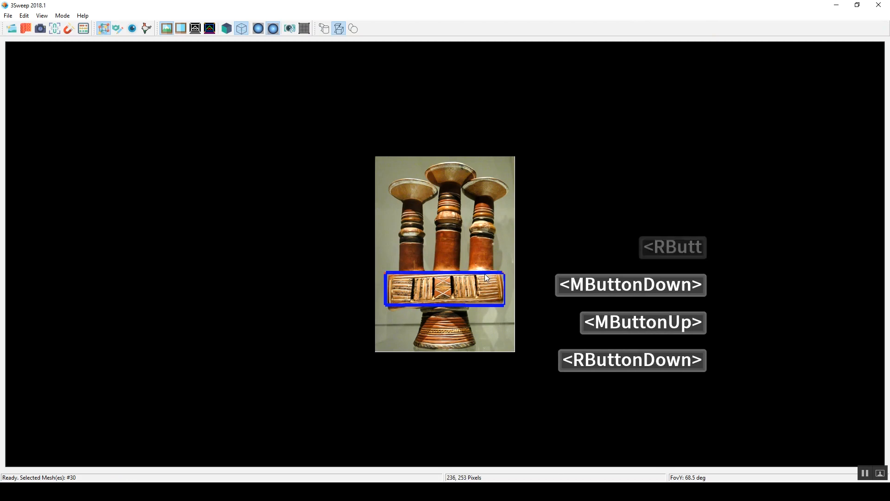
{"action": "middle_click", "coordinate": [489, 280]}
{"action": "right_click", "coordinate": [489, 282]}
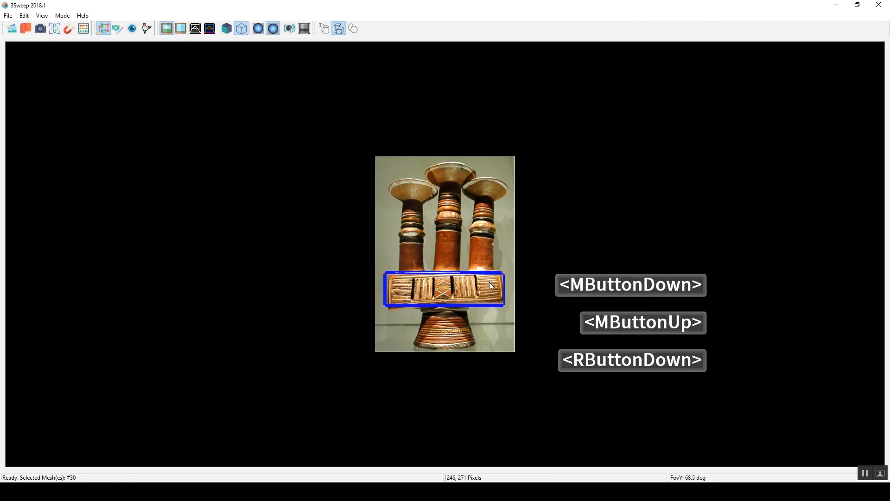
{"action": "right_click_drag", "start_coordinate": [497, 285], "coordinate": [494, 283]}
{"action": "middle_click_drag", "start_coordinate": [494, 282], "coordinate": [496, 282]}
Step: Sweep a cylinder model for each of the three cups, from the block's upper edge up to the rim
{"action": "left_click", "coordinate": [353, 135]}
{"action": "left_click", "coordinate": [325, 28]}
{"action": "left_click_drag", "start_coordinate": [398, 271], "coordinate": [494, 270]}
{"action": "left_click", "coordinate": [412, 273]}
{"action": "left_click", "coordinate": [411, 180]}
{"action": "left_click", "coordinate": [448, 273]}
{"action": "left_click", "coordinate": [449, 163]}
{"action": "left_click", "coordinate": [480, 271]}
{"action": "left_click", "coordinate": [486, 178]}
Step: Sweep a cylinder model for the flared foot, from its base up to the underside of the block
{"action": "left_click_drag", "start_coordinate": [415, 343], "coordinate": [476, 343]}
{"action": "left_click", "coordinate": [445, 349]}
{"action": "left_click", "coordinate": [443, 308]}
Step: Show the vessel models as solids with the axes and examine their alignment from another angle
{"action": "left_click", "coordinate": [227, 29]}
{"action": "left_click", "coordinate": [117, 28]}
{"action": "left_click_drag", "start_coordinate": [394, 204], "coordinate": [468, 224]}
{"action": "middle_click_drag", "start_coordinate": [468, 224], "coordinate": [470, 225]}
{"action": "left_click", "coordinate": [529, 260]}
{"action": "left_click", "coordinate": [496, 289]}
{"action": "key", "text": "2"}
{"action": "key", "text": "3"}
{"action": "left_click", "coordinate": [305, 28]}
{"action": "right_click_drag", "start_coordinate": [435, 265], "coordinate": [429, 198]}
Step: Move the block and the foot in depth to line them up with the cups
{"action": "key", "text": "2"}
{"action": "middle_click_drag", "start_coordinate": [491, 284], "coordinate": [441, 285]}
{"action": "left_click", "coordinate": [491, 336]}
{"action": "mouse_move", "coordinate": [492, 336]}
{"action": "middle_mouse_down"}
{"action": "mouse_move", "coordinate": [443, 336]}
{"action": "mouse_move", "coordinate": [451, 330]}
{"action": "middle_mouse_up"}
Step: Return to the photo's viewpoint in wireframe display and readjust the block and the foot over the image
{"action": "double_click", "coordinate": [289, 28]}
{"action": "scroll", "coordinate": [196, 71], "scroll_direction": "down", "scroll_amount": 2}
{"action": "left_click", "coordinate": [242, 28]}
{"action": "left_click", "coordinate": [466, 294]}
{"action": "scroll", "coordinate": [466, 295], "scroll_direction": "down", "scroll_amount": 3}
{"action": "middle_click_drag", "start_coordinate": [466, 295], "coordinate": [465, 295]}
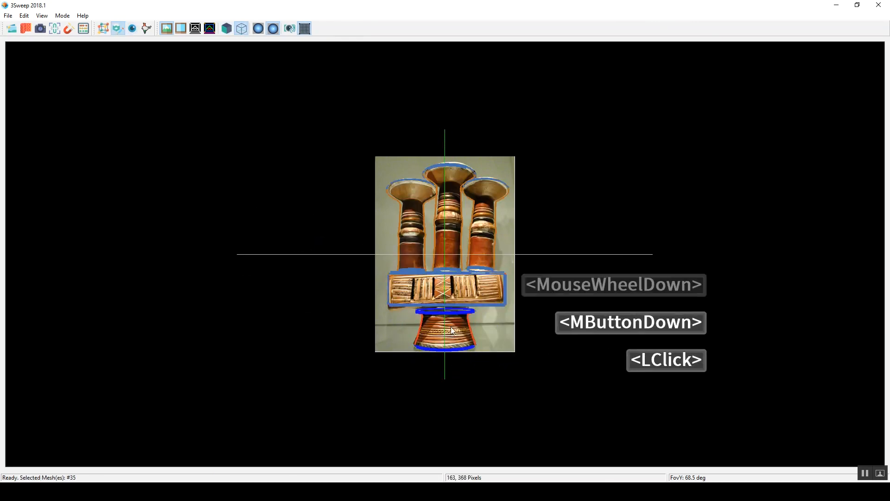
{"action": "left_click", "coordinate": [465, 325]}
{"action": "middle_click_drag", "start_coordinate": [466, 325], "coordinate": [466, 322]}
Step: Show the models as solids and fine-tune the middle, left and right cups against the photo
{"action": "left_click", "coordinate": [118, 28]}
{"action": "left_click", "coordinate": [227, 29]}
{"action": "right_click", "coordinate": [452, 215]}
{"action": "left_click", "coordinate": [453, 232]}
{"action": "middle_click", "coordinate": [453, 235]}
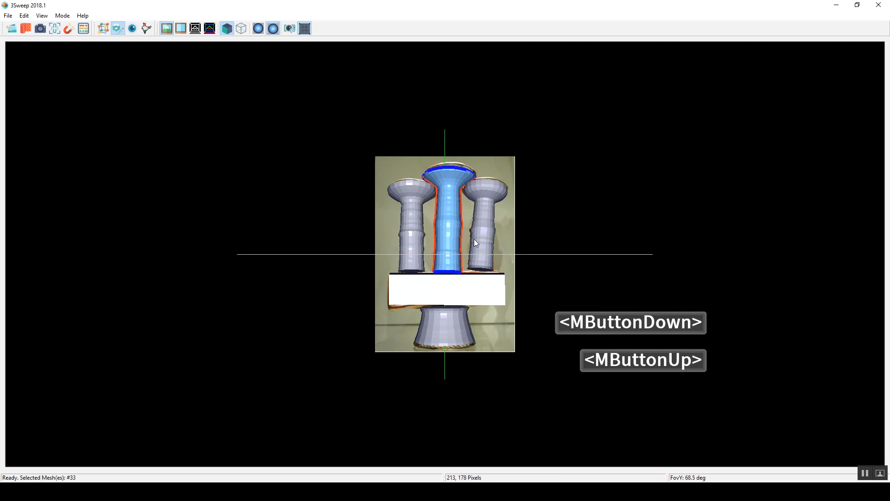
{"action": "left_click", "coordinate": [413, 208]}
{"action": "middle_click", "coordinate": [413, 208]}
{"action": "left_click", "coordinate": [454, 221]}
{"action": "middle_click", "coordinate": [454, 222]}
{"action": "left_click", "coordinate": [481, 227]}
{"action": "left_click", "coordinate": [481, 289]}
Step: Select all the vessel's models in wireframe display and generate their textures from the photo
{"action": "key", "text": "1"}
{"action": "left_click", "coordinate": [241, 28]}
{"action": "left_click_drag", "start_coordinate": [306, 122], "coordinate": [580, 373]}
{"action": "key", "text": "Escape"}
{"action": "left_click", "coordinate": [117, 28]}
{"action": "left_click_drag", "start_coordinate": [274, 104], "coordinate": [690, 415]}
{"action": "left_click", "coordinate": [25, 28]}
{"action": "left_click", "coordinate": [506, 255]}
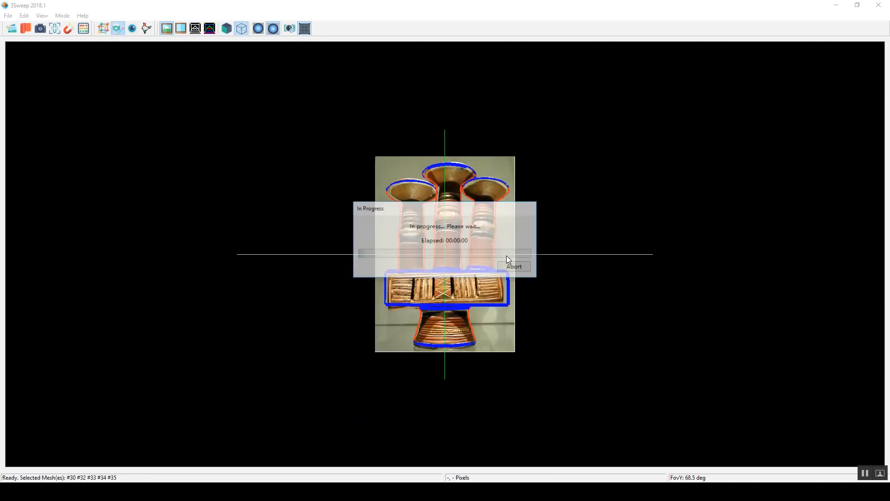
Step: Orbit the textured vessel to inspect it from another angle
{"action": "left_click", "coordinate": [133, 29]}
{"action": "mouse_move", "coordinate": [452, 231]}
{"action": "right_mouse_down"}
{"action": "mouse_move", "coordinate": [389, 252]}
{"action": "mouse_move", "coordinate": [494, 238]}
{"action": "mouse_move", "coordinate": [474, 286]}
{"action": "right_mouse_up"}
{"action": "left_click", "coordinate": [104, 28]}
{"action": "left_click", "coordinate": [118, 28]}
Step: Edit the textured foot and cups, scaling the three cups down and repositioning them on the block
{"action": "left_click", "coordinate": [442, 319]}
{"action": "middle_click", "coordinate": [442, 319]}
{"action": "left_click", "coordinate": [443, 231]}
{"action": "left_click", "coordinate": [412, 228]}
{"action": "left_click", "coordinate": [132, 28]}
{"action": "scroll", "coordinate": [487, 246], "scroll_direction": "up", "scroll_amount": 3}
{"action": "left_click", "coordinate": [413, 241]}
{"action": "left_click", "coordinate": [448, 240], "text": "shift"}
{"action": "left_click", "coordinate": [484, 237], "text": "shift"}
{"action": "scroll", "coordinate": [484, 237], "scroll_direction": "down", "scroll_amount": 5}
{"action": "middle_click_drag", "start_coordinate": [484, 238], "coordinate": [480, 266]}
Step: Duplicate the middle cup as a fourth cup on the block and orbit the edited vessel
{"action": "double_click", "coordinate": [444, 240]}
{"action": "key", "text": "ctrl+c"}
{"action": "key", "text": "ctrl+v"}
{"action": "key", "text": "3"}
{"action": "right_click_drag", "start_coordinate": [480, 266], "coordinate": [483, 302]}
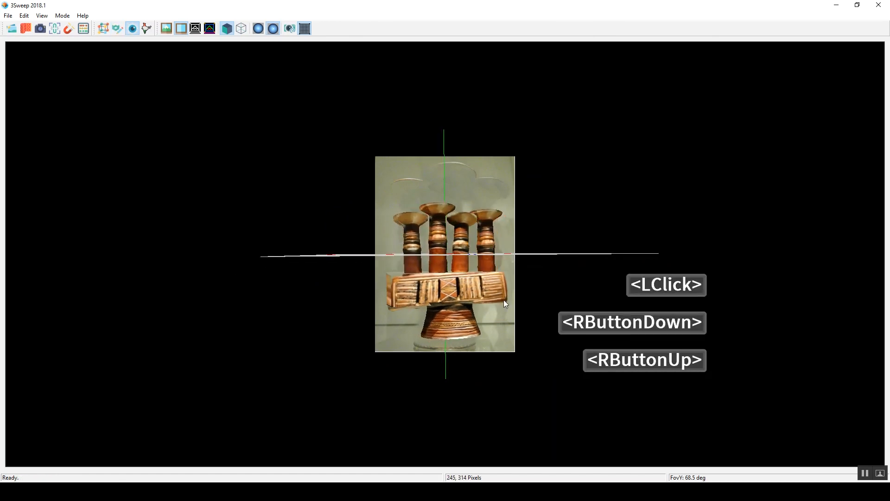
{"action": "left_click", "coordinate": [569, 288]}
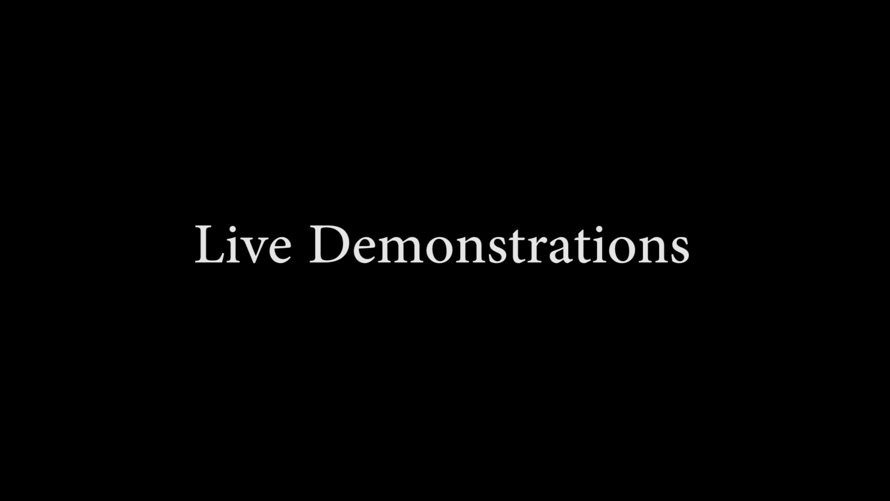
Step: Sweep a cylinder model over the samovar's body, from its round base up to the top rim
{"action": "left_click", "coordinate": [396, 348]}
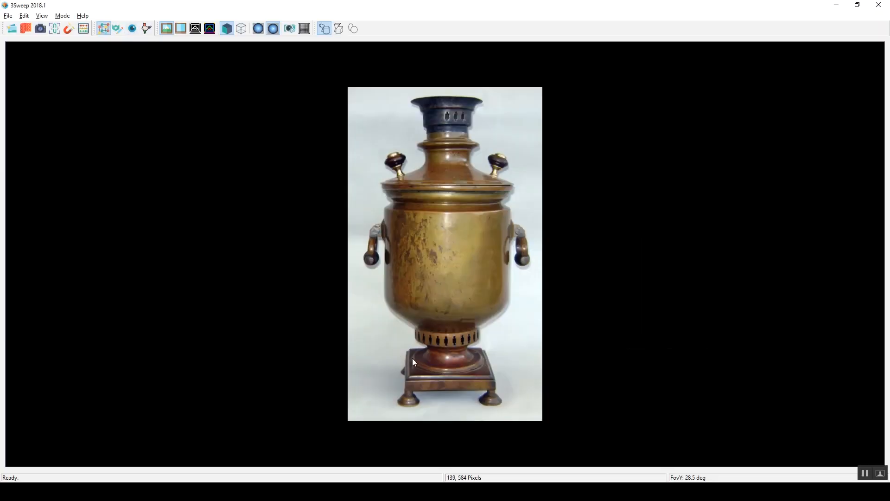
{"action": "left_click_drag", "start_coordinate": [413, 358], "coordinate": [467, 365]}
{"action": "left_click", "coordinate": [455, 369]}
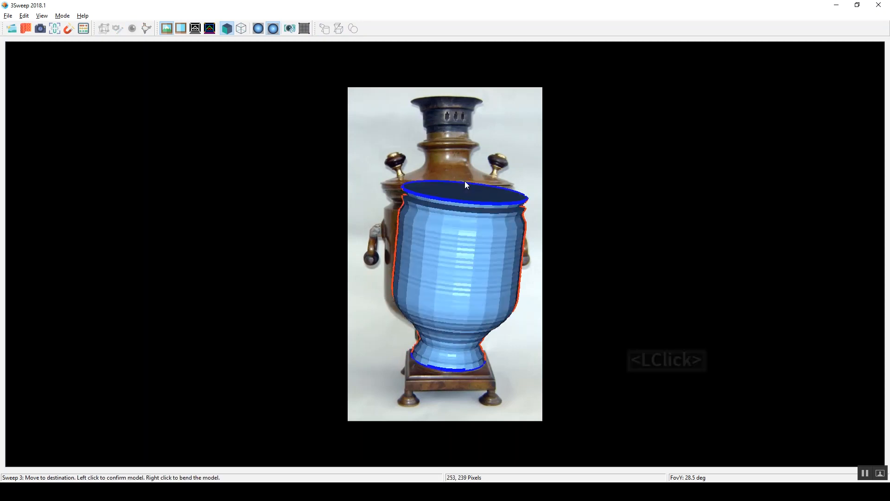
{"action": "left_click", "coordinate": [447, 103]}
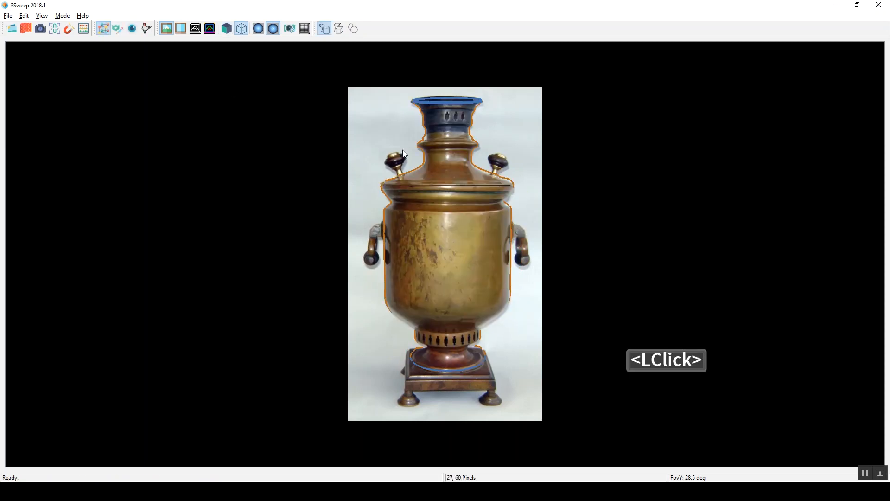
Step: Sweep a cuboid model over the square plinth beneath the samovar's body
{"action": "left_click", "coordinate": [408, 377]}
{"action": "left_click_drag", "start_coordinate": [409, 375], "coordinate": [490, 374]}
{"action": "left_click", "coordinate": [482, 349]}
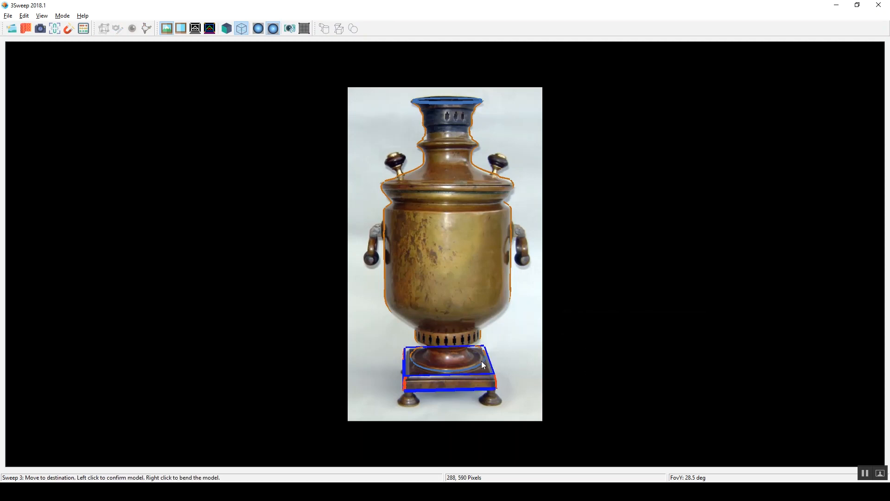
{"action": "left_click", "coordinate": [483, 364]}
{"action": "left_click", "coordinate": [366, 58]}
Step: Sweep a cylinder model for the plinth's left foot and place a copy of it over the right foot
{"action": "left_click_drag", "start_coordinate": [398, 401], "coordinate": [410, 404]}
{"action": "left_click", "coordinate": [410, 404]}
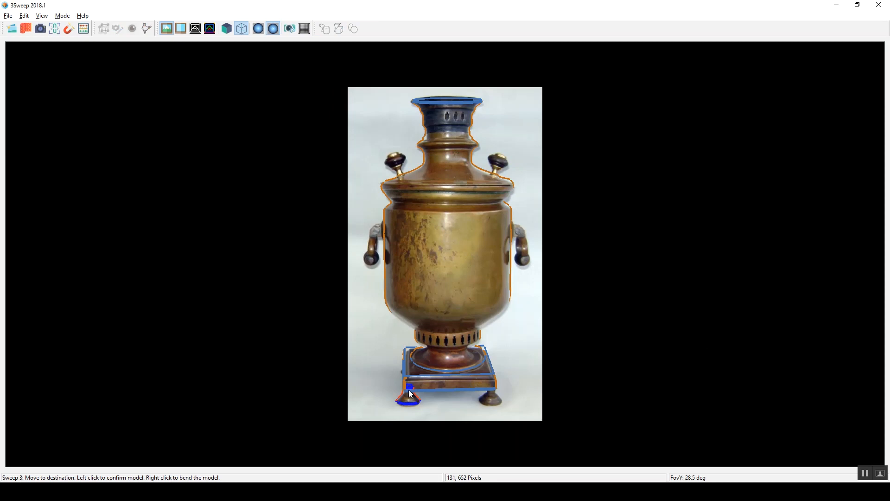
{"action": "left_click", "coordinate": [409, 394]}
{"action": "key", "text": "ctrl+c"}
{"action": "key", "text": "ctrl+v"}
{"action": "middle_click_drag", "start_coordinate": [510, 377], "coordinate": [495, 404]}
{"action": "left_click", "coordinate": [505, 392]}
Step: Sweep cylinder models for the left and right knobs on the samovar's shoulder
{"action": "left_click_drag", "start_coordinate": [389, 152], "coordinate": [399, 152]}
{"action": "left_click", "coordinate": [396, 150]}
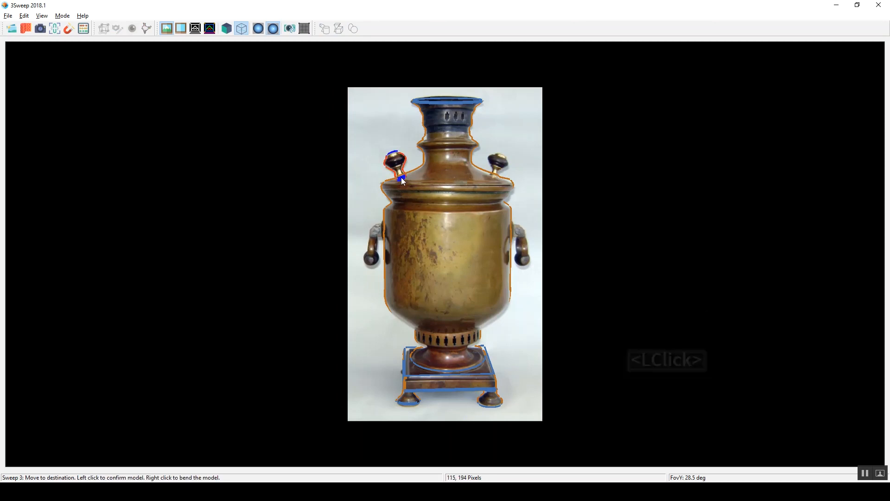
{"action": "left_click", "coordinate": [402, 179]}
{"action": "left_click_drag", "start_coordinate": [496, 154], "coordinate": [504, 157]}
{"action": "left_click", "coordinate": [500, 160]}
{"action": "left_click", "coordinate": [494, 179]}
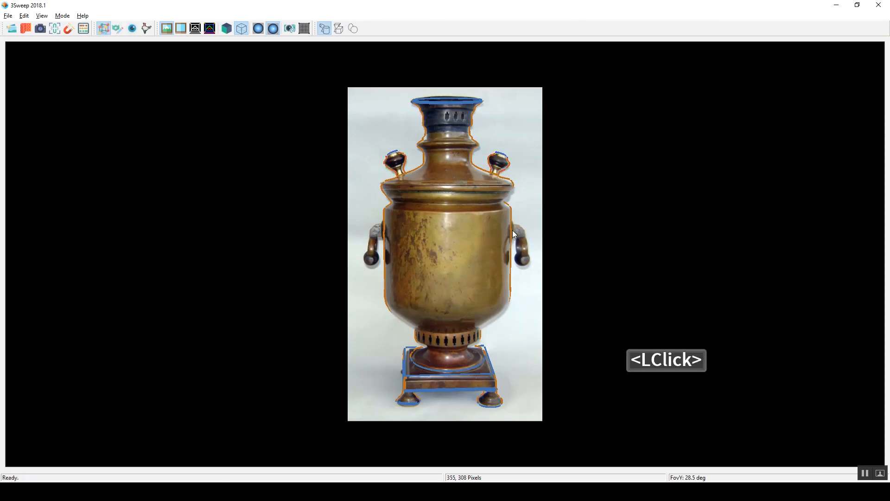
Step: Sweep the samovar's right handle as a bent cylinder curving down from the body
{"action": "left_click_drag", "start_coordinate": [511, 223], "coordinate": [510, 234]}
{"action": "left_click", "coordinate": [515, 232]}
{"action": "right_click", "coordinate": [516, 229]}
{"action": "left_click", "coordinate": [525, 268]}
Step: Sweep the left handle as a bent cylinder and add a Coplanar Axes constraint between it and the body
{"action": "left_click_drag", "start_coordinate": [384, 224], "coordinate": [386, 240]}
{"action": "left_click", "coordinate": [386, 235]}
{"action": "right_click", "coordinate": [380, 231]}
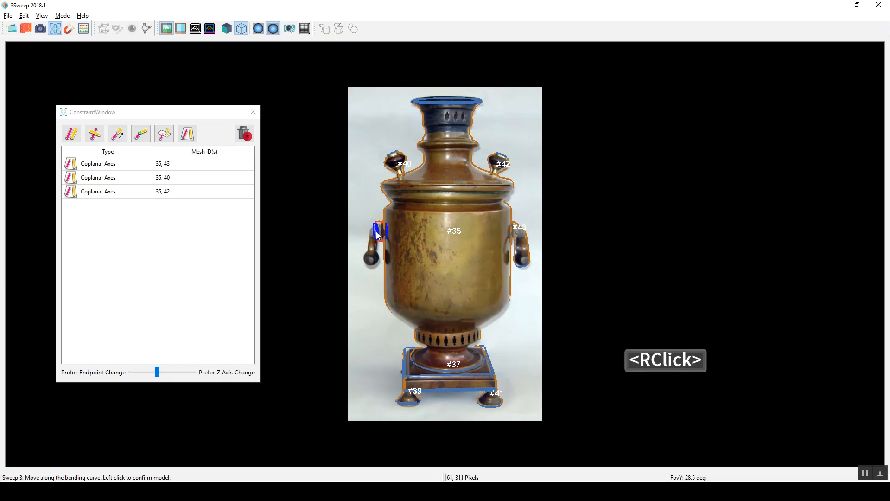
{"action": "left_click", "coordinate": [372, 266]}
{"action": "left_click", "coordinate": [387, 229]}
{"action": "left_click", "coordinate": [452, 228], "text": "shift"}
{"action": "left_click", "coordinate": [190, 136]}
Step: Show the samovar models as solids, inspect them from above and reset the view
{"action": "left_click", "coordinate": [227, 28]}
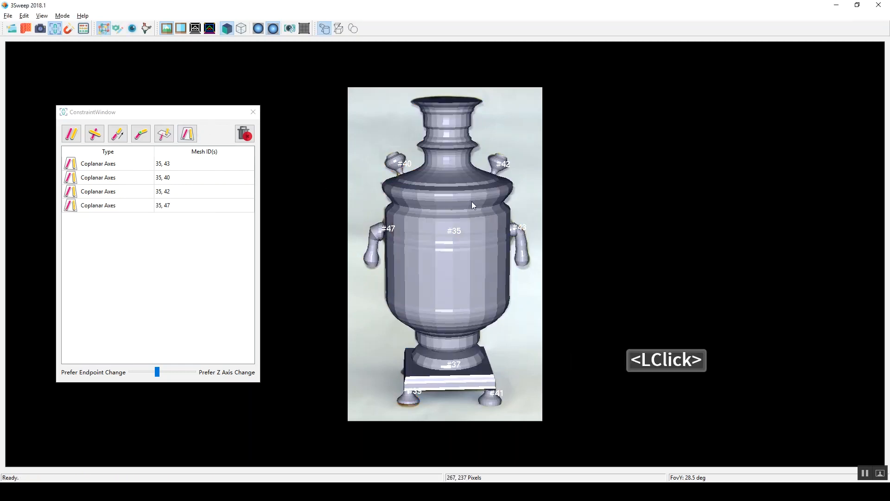
{"action": "key", "text": "3"}
{"action": "mouse_move", "coordinate": [478, 187]}
{"action": "right_mouse_down"}
{"action": "mouse_move", "coordinate": [460, 263]}
{"action": "mouse_move", "coordinate": [466, 249]}
{"action": "right_mouse_up"}
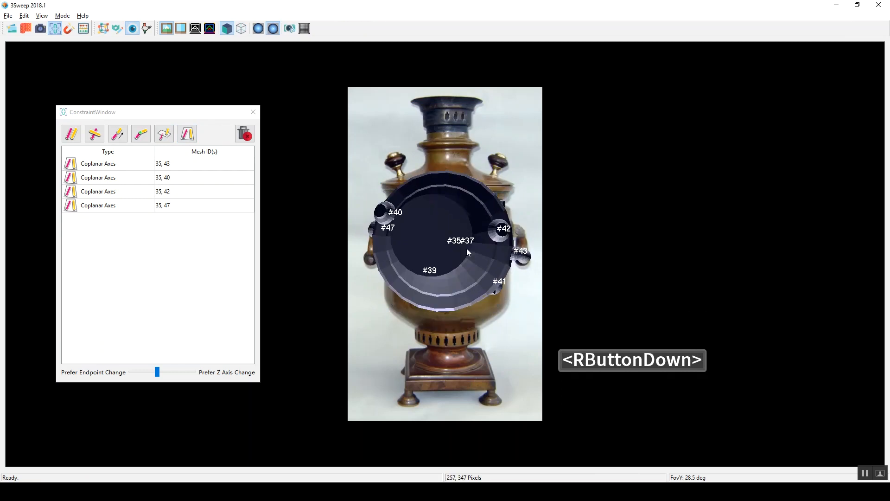
{"action": "left_click", "coordinate": [290, 29]}
Step: Select all the samovar's models and generate their textures from the photo
{"action": "left_click_drag", "start_coordinate": [292, 84], "coordinate": [586, 373]}
{"action": "left_click", "coordinate": [586, 373]}
{"action": "left_click_drag", "start_coordinate": [295, 67], "coordinate": [616, 411]}
{"action": "left_click", "coordinate": [497, 257]}
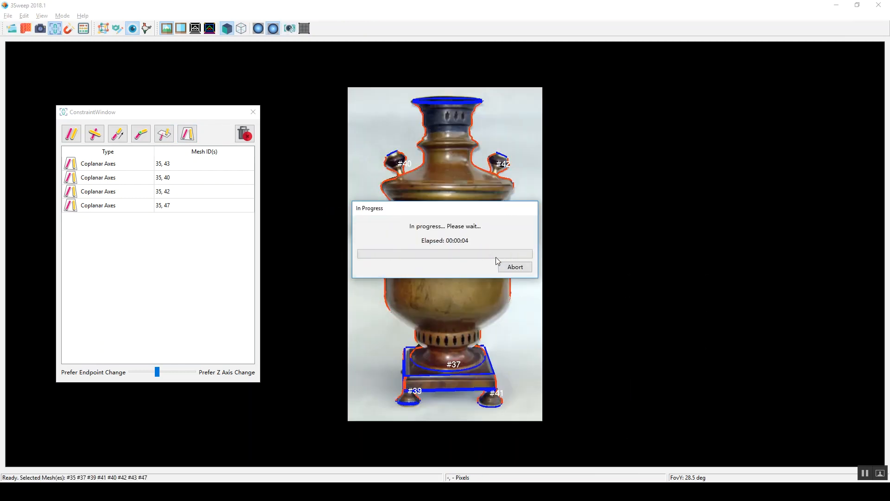
{"action": "left_click", "coordinate": [580, 260]}
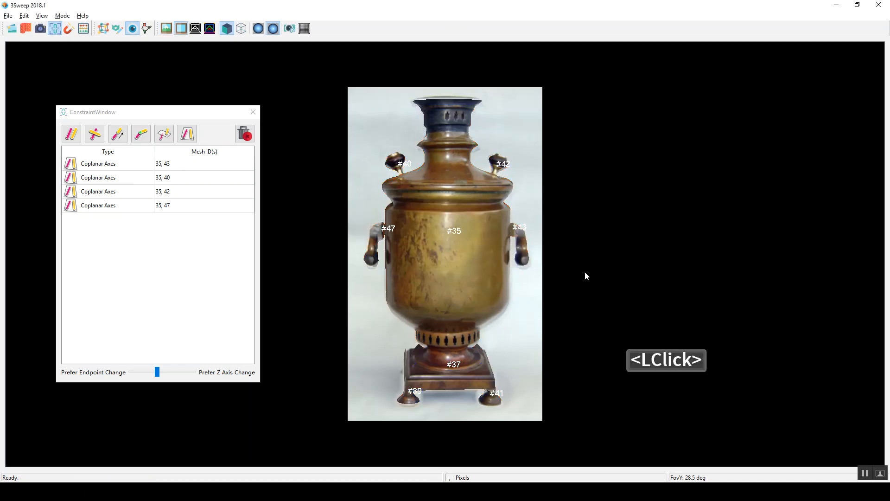
Step: Select the samovar's two handles and paste a copy of both
{"action": "left_click", "coordinate": [400, 170]}
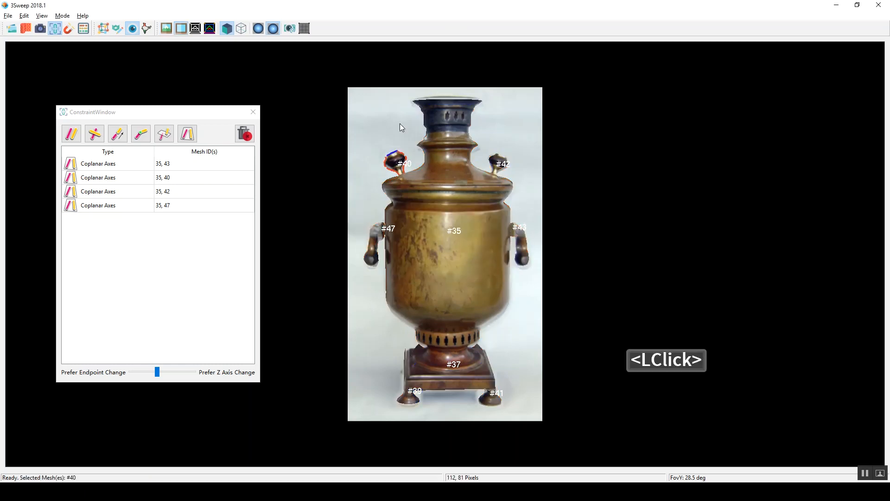
{"action": "left_click", "coordinate": [385, 229]}
{"action": "left_click", "coordinate": [518, 233], "text": "shift"}
{"action": "left_click", "coordinate": [121, 28]}
{"action": "key", "text": "ctrl+c"}
{"action": "key", "text": "ctrl+v"}
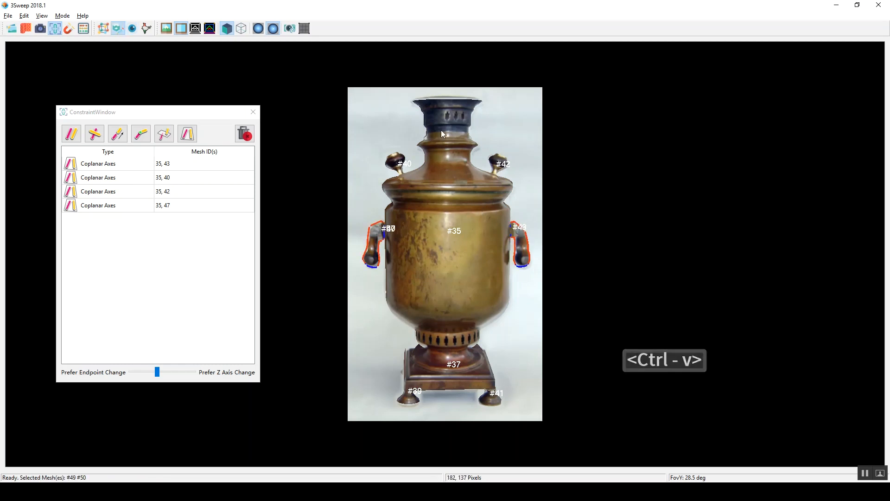
Step: Close the constraint window and try to place the copied handles on the front of the samovar's body
{"action": "left_click", "coordinate": [253, 112]}
{"action": "left_click", "coordinate": [447, 132], "text": "alt"}
{"action": "right_click_drag", "start_coordinate": [425, 207], "coordinate": [475, 252]}
{"action": "left_click", "coordinate": [460, 265]}
{"action": "left_click", "coordinate": [462, 258]}
{"action": "left_click", "coordinate": [454, 250]}
Step: Check the copied handles from another angle and delete them from the samovar
{"action": "key", "text": "3"}
{"action": "right_click_drag", "start_coordinate": [462, 216], "coordinate": [457, 296]}
{"action": "left_click", "coordinate": [445, 172]}
{"action": "key", "text": "Delete"}
{"action": "right_click_drag", "start_coordinate": [454, 241], "coordinate": [452, 120]}
{"action": "left_click", "coordinate": [451, 260]}
{"action": "key", "text": "Delete"}
{"action": "left_click", "coordinate": [525, 178]}
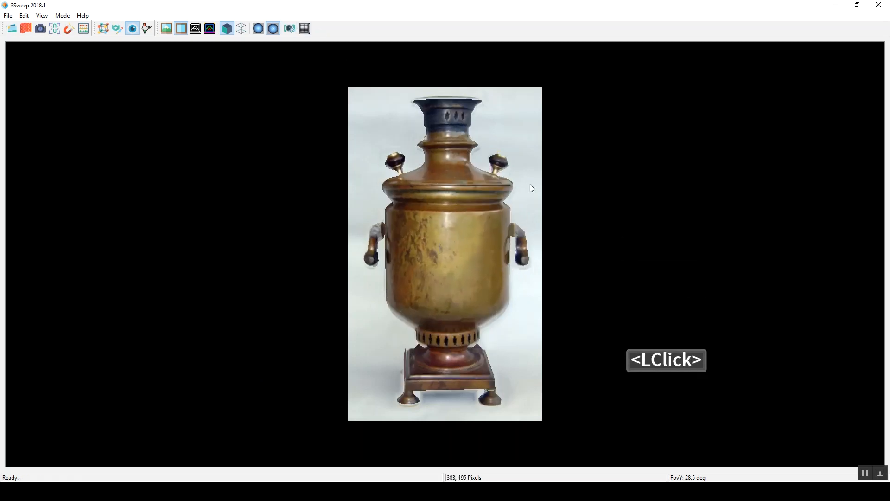
Step: Review the texture generation settings and accept them
{"action": "left_click", "coordinate": [25, 16]}
{"action": "mouse_move", "coordinate": [5, 17]}
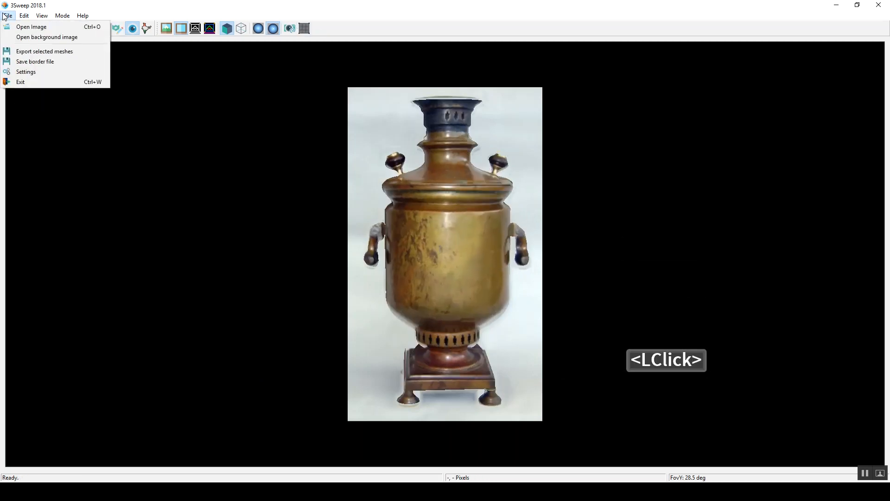
{"action": "left_click", "coordinate": [26, 72]}
{"action": "left_click", "coordinate": [393, 121]}
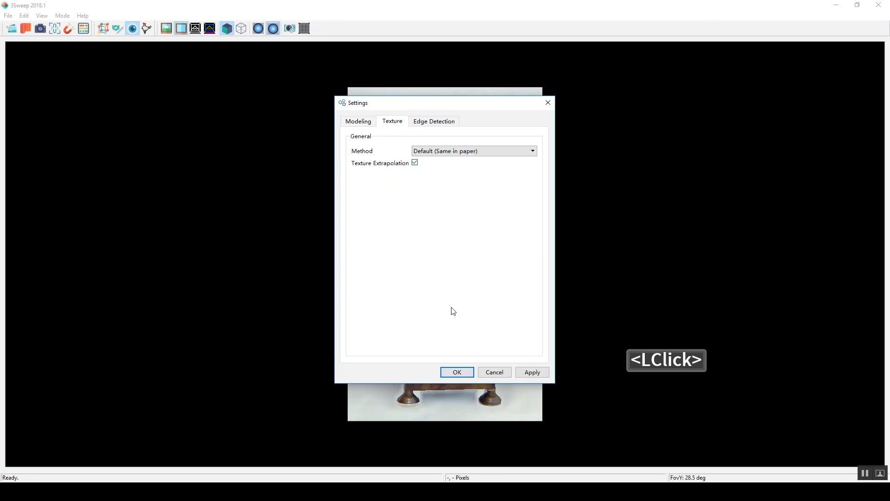
{"action": "left_click", "coordinate": [453, 374]}
Step: Regenerate the texture of the samovar's right handle and inspect it from another angle
{"action": "left_click", "coordinate": [523, 246], "text": "alt"}
{"action": "left_click", "coordinate": [526, 250], "text": "shift"}
{"action": "left_click", "coordinate": [26, 29]}
{"action": "left_click", "coordinate": [537, 261]}
{"action": "left_click", "coordinate": [526, 202]}
{"action": "right_click_drag", "start_coordinate": [525, 219], "coordinate": [501, 248]}
{"action": "mouse_move", "coordinate": [501, 248]}
{"action": "right_mouse_down"}
{"action": "mouse_move", "coordinate": [516, 242]}
{"action": "mouse_move", "coordinate": [501, 241]}
{"action": "right_mouse_up"}
Step: Select the samovar's body, base, two feet and two top knobs and generate their textures together
{"action": "left_click", "coordinate": [441, 249]}
{"action": "left_click", "coordinate": [395, 159], "text": "shift"}
{"action": "left_click", "coordinate": [499, 163], "text": "shift"}
{"action": "left_click", "coordinate": [422, 379], "text": "shift"}
{"action": "left_click", "coordinate": [492, 402], "text": "shift"}
{"action": "left_click", "coordinate": [491, 402], "text": "shift"}
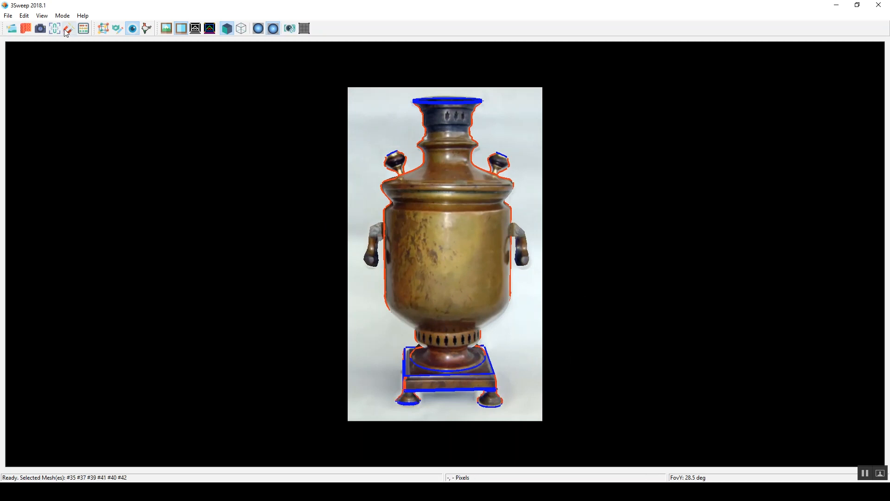
{"action": "left_click", "coordinate": [26, 28]}
Step: Inspect the textured samovar from another angle and reset the view
{"action": "left_click", "coordinate": [544, 258]}
{"action": "left_click", "coordinate": [506, 137]}
{"action": "mouse_move", "coordinate": [505, 185]}
{"action": "right_mouse_down"}
{"action": "mouse_move", "coordinate": [439, 221]}
{"action": "mouse_move", "coordinate": [514, 175]}
{"action": "mouse_move", "coordinate": [501, 181]}
{"action": "right_mouse_up"}
{"action": "left_click", "coordinate": [291, 29]}
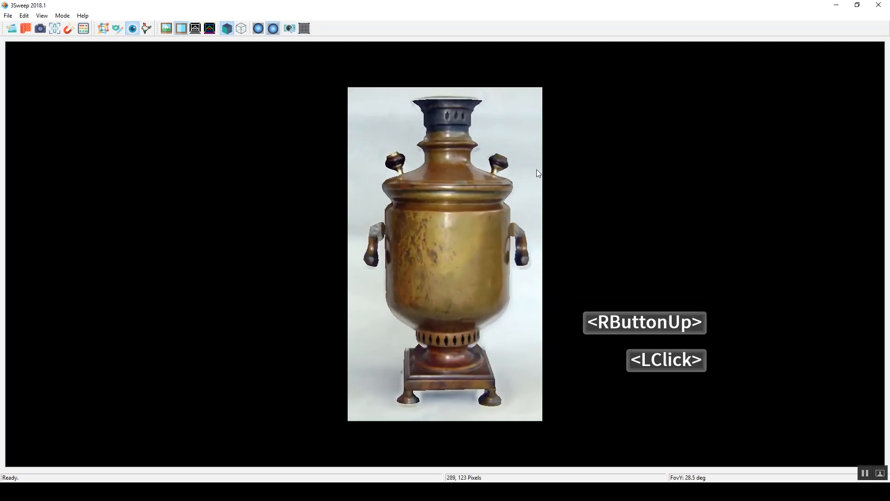
Step: Duplicate the samovar's handle and place the copy on the front of the body, facing the viewer
{"action": "left_click", "coordinate": [520, 246]}
{"action": "left_click", "coordinate": [373, 246], "text": "shift"}
{"action": "left_click", "coordinate": [118, 29]}
{"action": "key", "text": "ctrl+c"}
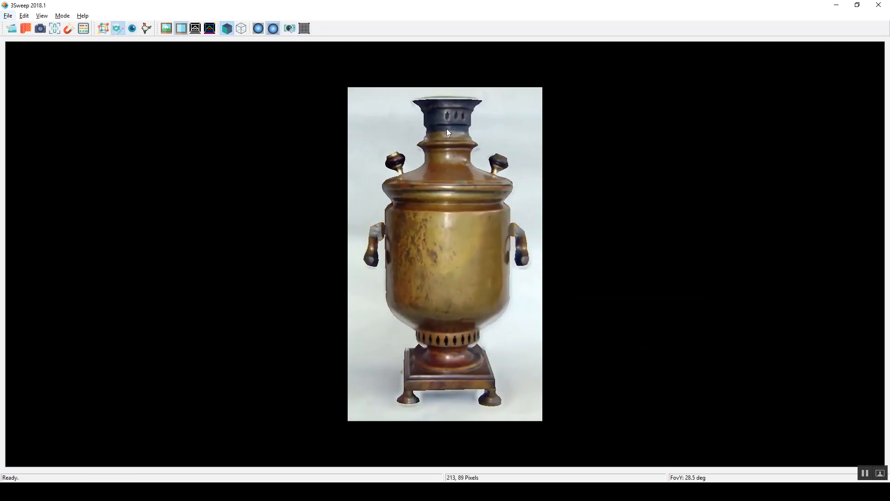
{"action": "key", "text": "ctrl+v"}
{"action": "left_click", "coordinate": [422, 236], "text": "alt"}
{"action": "right_click_drag", "start_coordinate": [421, 236], "coordinate": [489, 246]}
{"action": "left_click", "coordinate": [466, 257]}
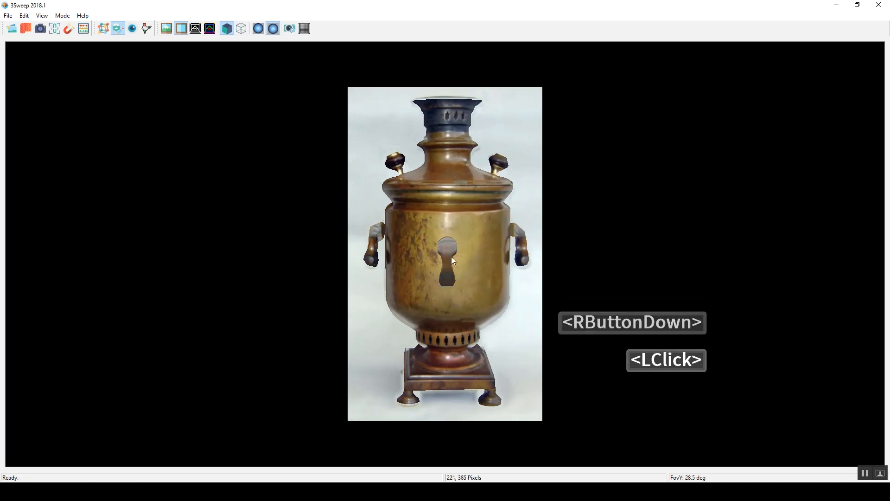
Step: Orbit the textured samovar to examine the copy placed on the front of its body
{"action": "left_click", "coordinate": [103, 29]}
{"action": "key", "text": "3"}
{"action": "right_click_drag", "start_coordinate": [490, 179], "coordinate": [493, 184]}
{"action": "left_click", "coordinate": [514, 184]}
{"action": "left_click_drag", "start_coordinate": [318, 108], "coordinate": [594, 249]}
{"action": "left_click", "coordinate": [595, 249]}
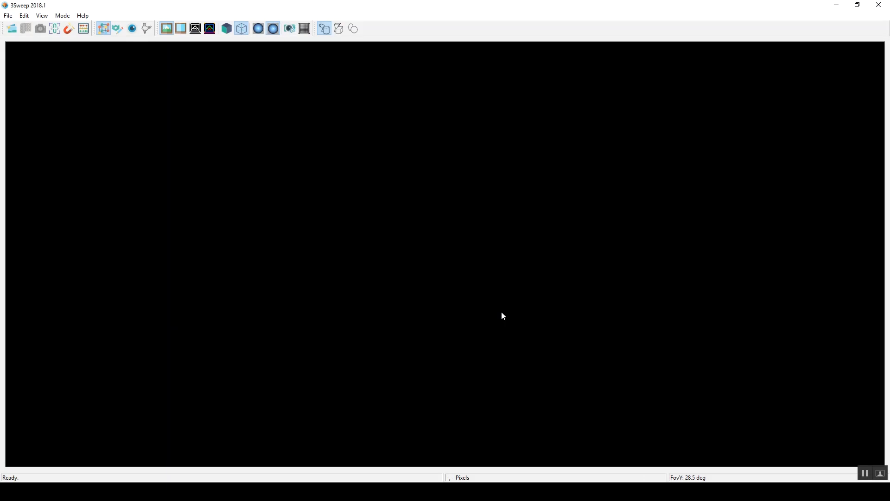
Step: Open the image cab.png from the demopictures folder and load its previously drawn edge file
{"action": "left_click", "coordinate": [12, 29]}
{"action": "left_click", "coordinate": [380, 185]}
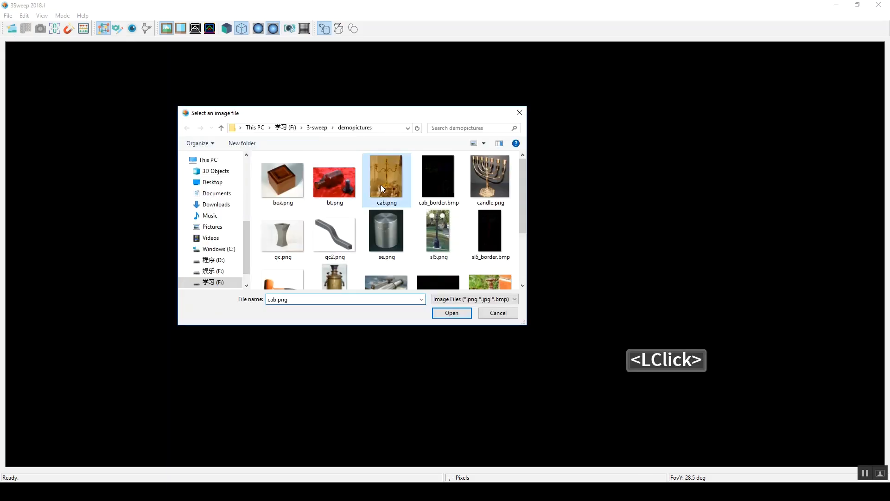
{"action": "left_click", "coordinate": [439, 314]}
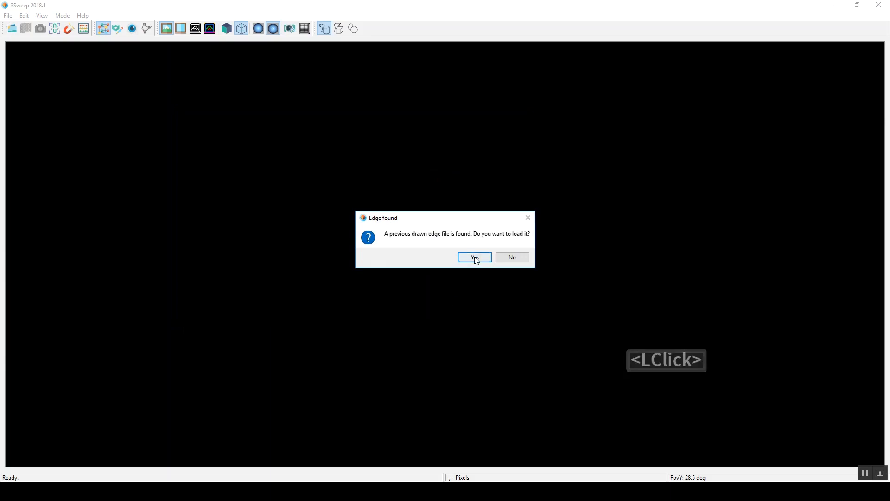
{"action": "left_click", "coordinate": [476, 258]}
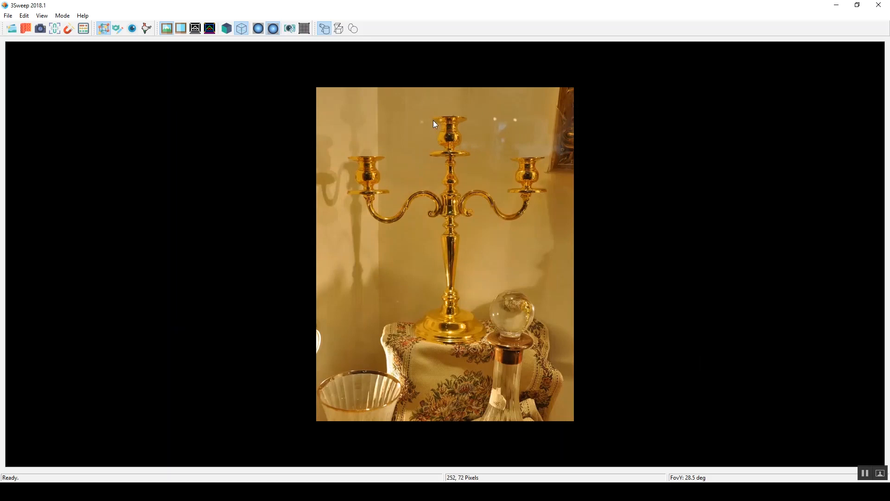
Step: Sweep the candelabra's central candle cup from its rim to the drip plate, with the vertical field of view at 63.5 degrees
{"action": "left_click_drag", "start_coordinate": [431, 119], "coordinate": [469, 120]}
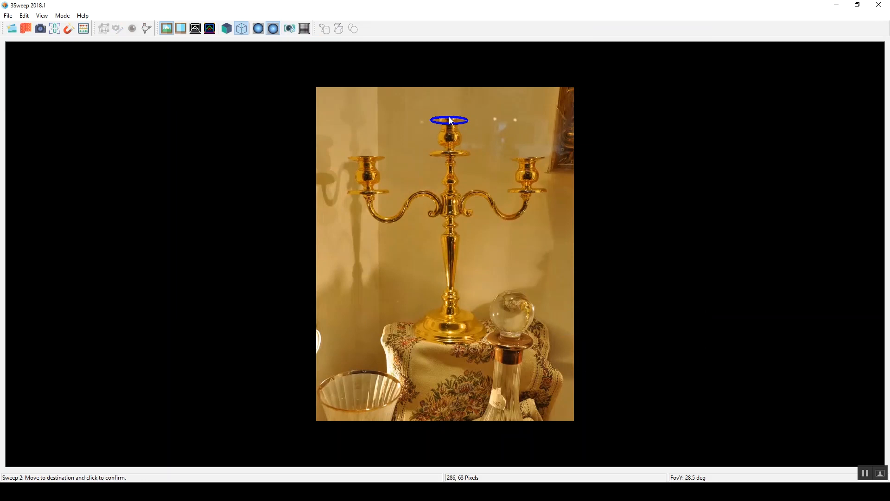
{"action": "left_click", "coordinate": [450, 121]}
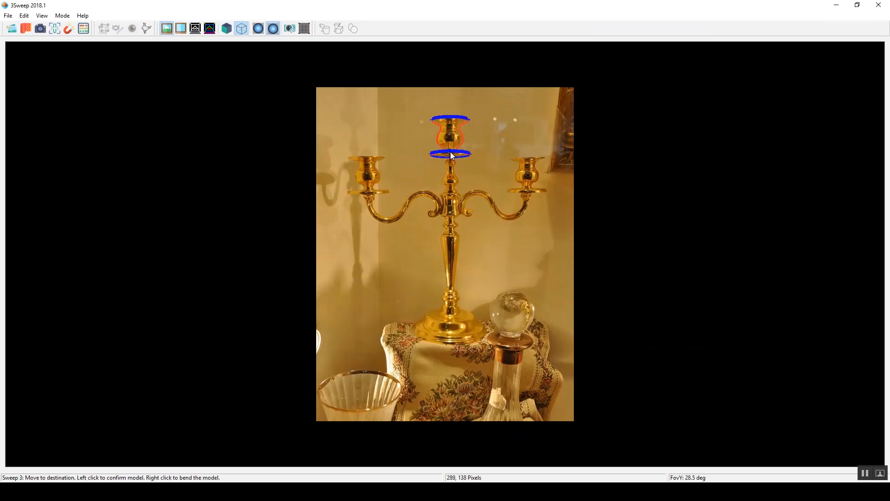
{"action": "scroll", "coordinate": [451, 152], "scroll_direction": "up", "scroll_amount": 5}
{"action": "left_click", "coordinate": [450, 153]}
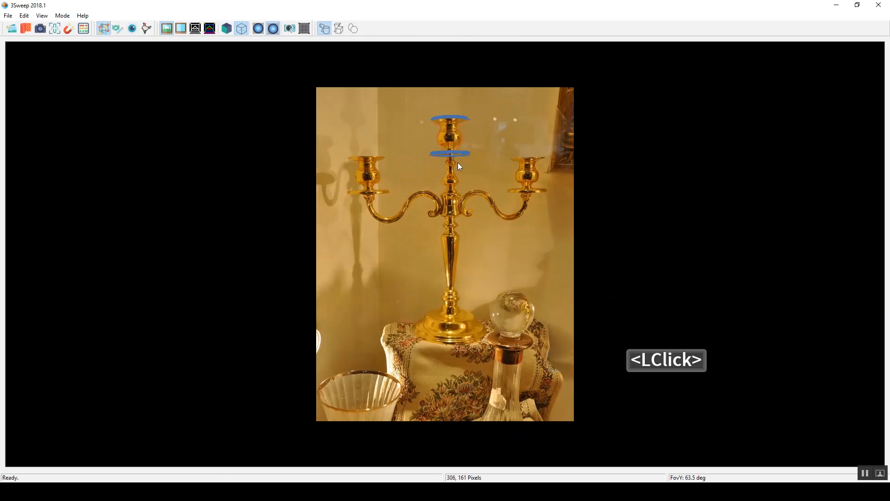
Step: Sweep the candelabra's base and stem as one cylinder from the foot up to the central drip plate
{"action": "left_click_drag", "start_coordinate": [410, 328], "coordinate": [487, 328]}
{"action": "left_click", "coordinate": [449, 330]}
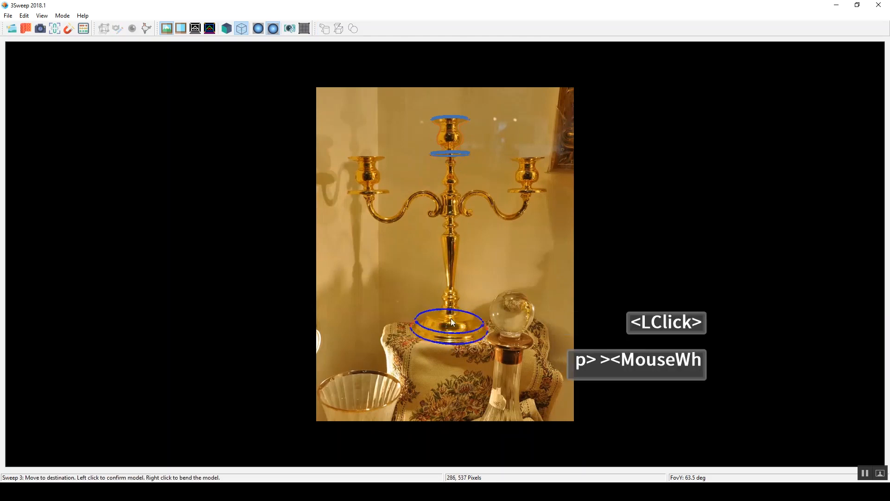
{"action": "left_click", "coordinate": [452, 155]}
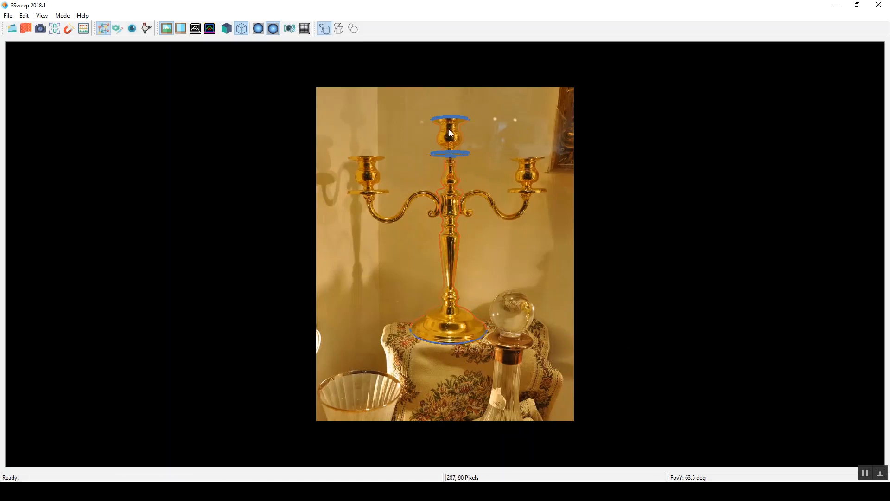
Step: Show the candelabra models as solids and orbit them to check the stem and the central cup
{"action": "key", "text": "3"}
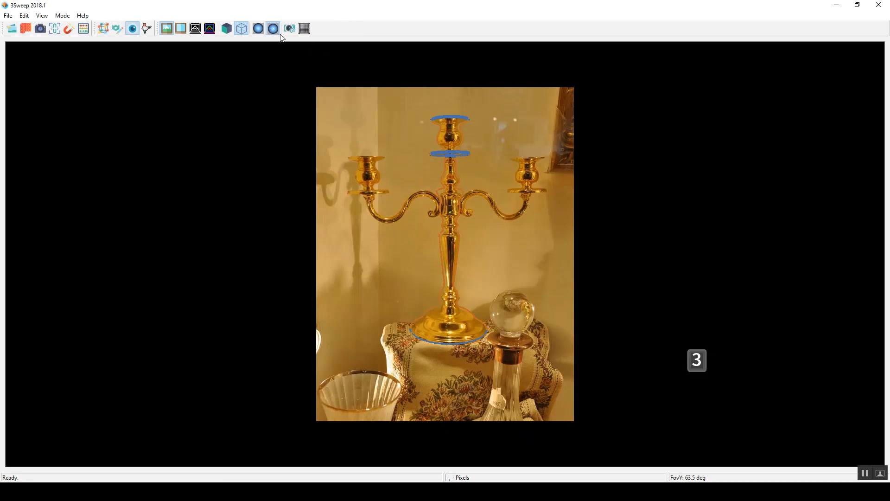
{"action": "left_click", "coordinate": [227, 29]}
{"action": "right_click_drag", "start_coordinate": [522, 191], "coordinate": [389, 126]}
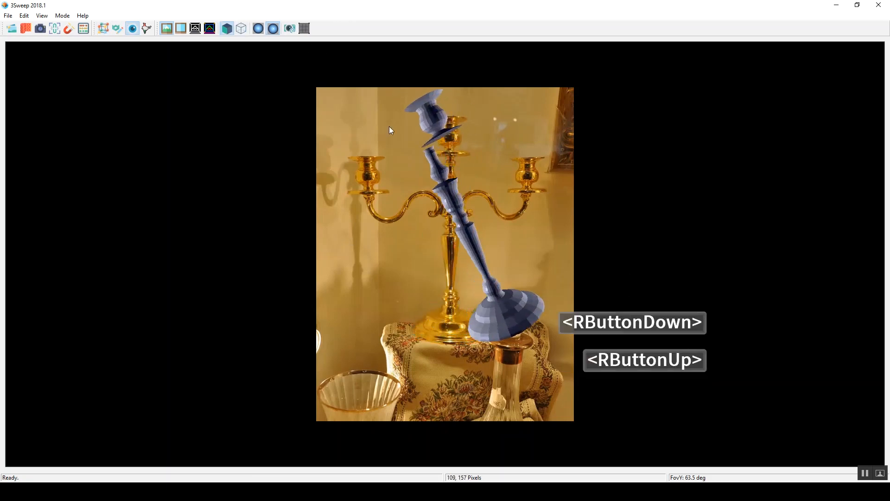
Step: Add an Overlapping Axis Endpoints constraint between the stem and the central cup, solve it and inspect the alignment
{"action": "left_click", "coordinate": [451, 206]}
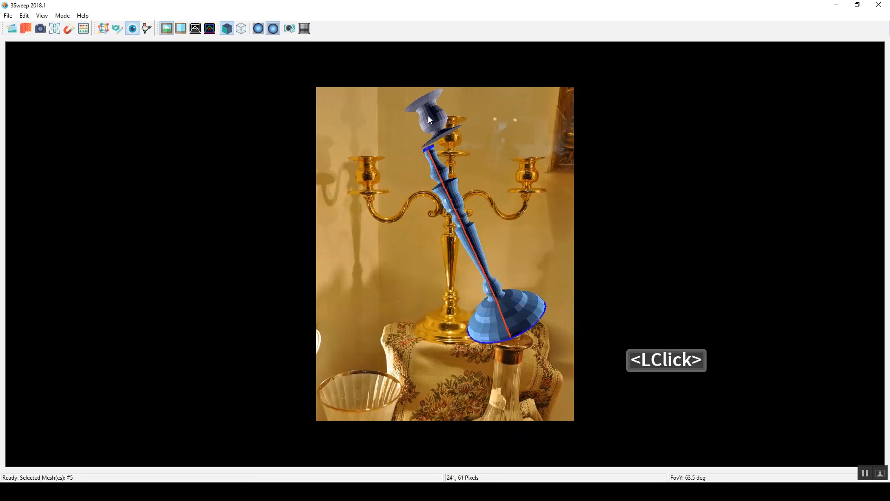
{"action": "left_click", "coordinate": [429, 115], "text": "shift"}
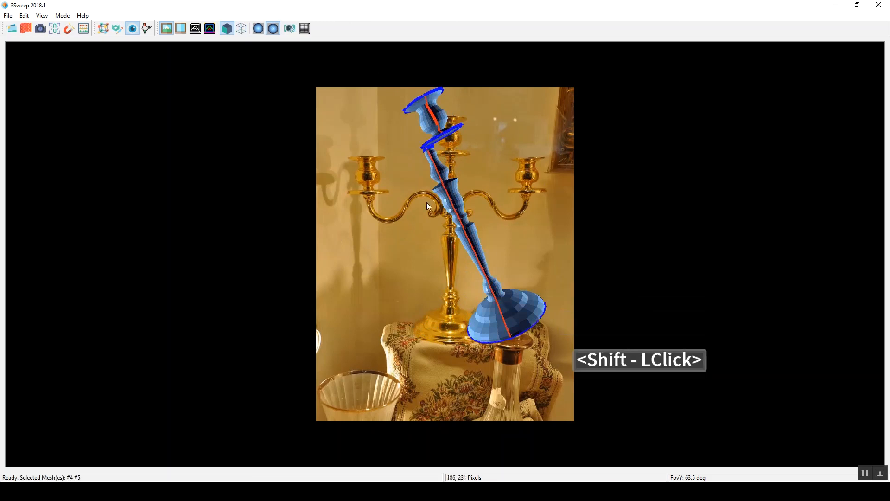
{"action": "left_click", "coordinate": [54, 29]}
{"action": "left_click_drag", "start_coordinate": [450, 114], "coordinate": [196, 109]}
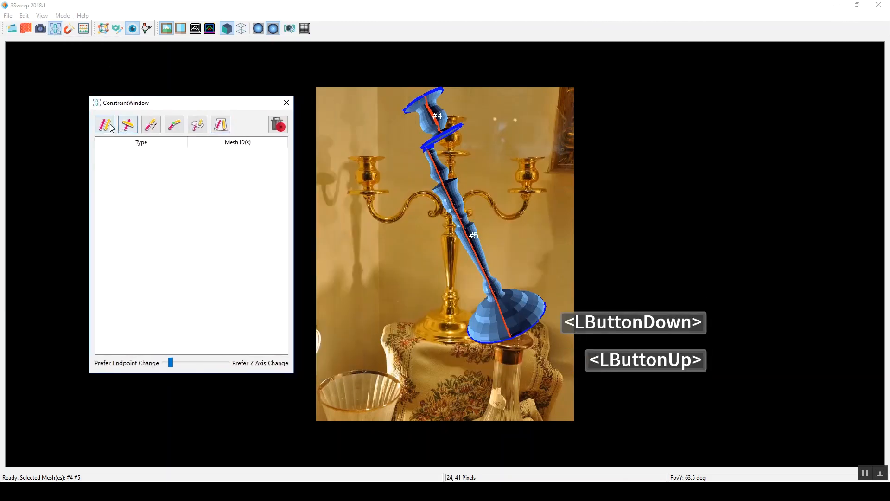
{"action": "left_click", "coordinate": [174, 124]}
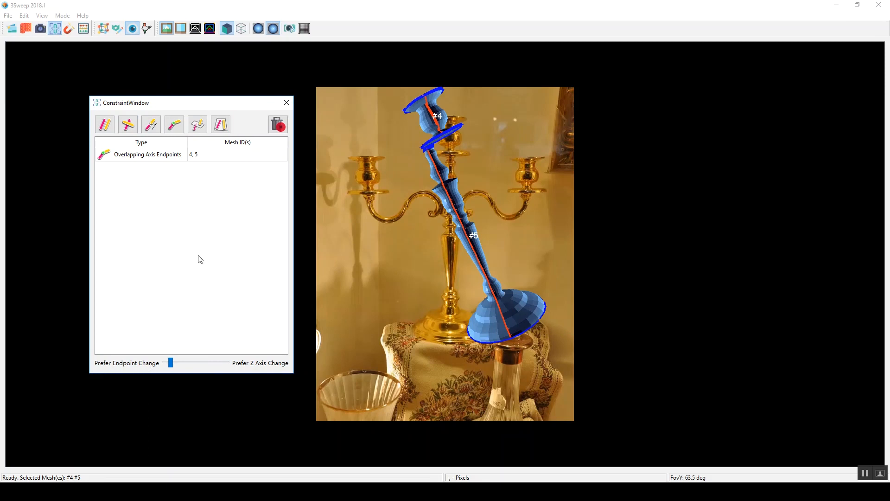
{"action": "left_click", "coordinate": [82, 29]}
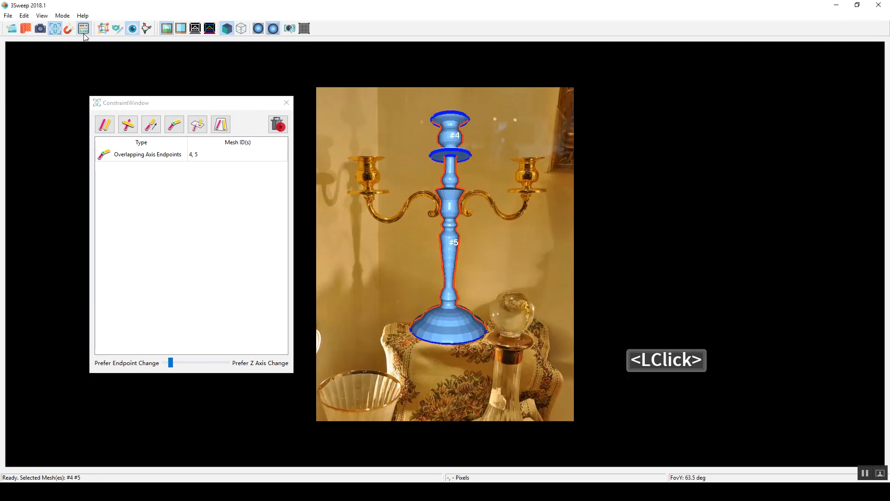
{"action": "right_click_drag", "start_coordinate": [453, 184], "coordinate": [408, 147]}
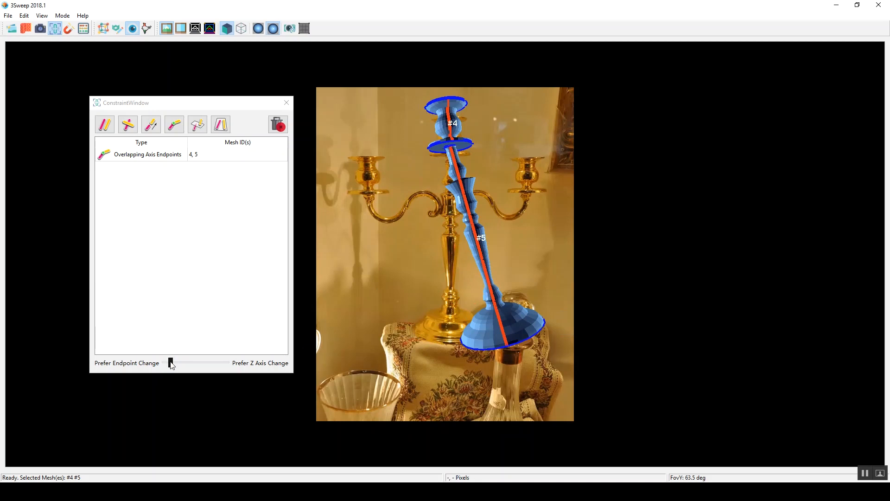
Step: Shift the constraint preference most of the way toward Prefer Z Axis Change and solve the constraints again
{"action": "left_click_drag", "start_coordinate": [171, 361], "coordinate": [183, 362]}
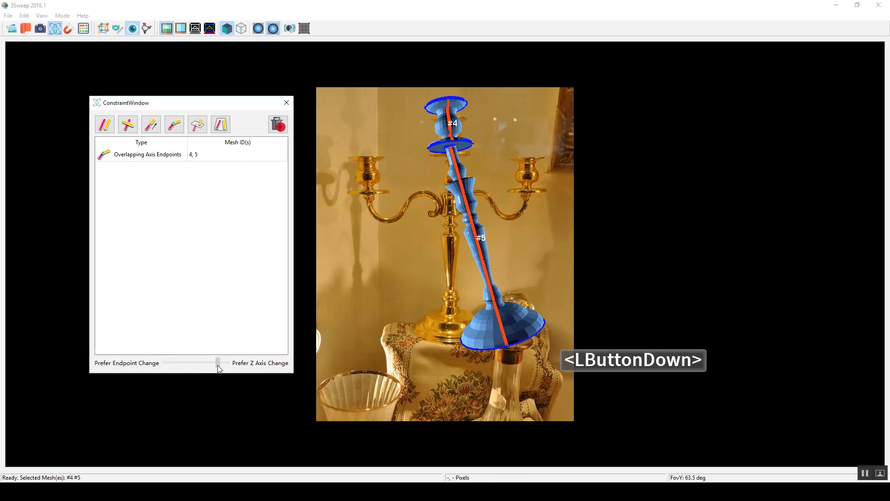
{"action": "left_click_drag", "start_coordinate": [219, 369], "coordinate": [226, 371]}
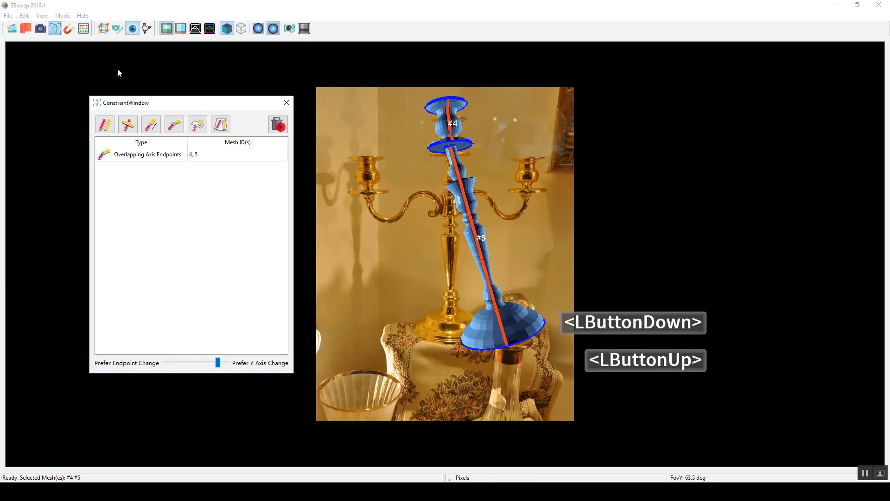
{"action": "left_click", "coordinate": [87, 29]}
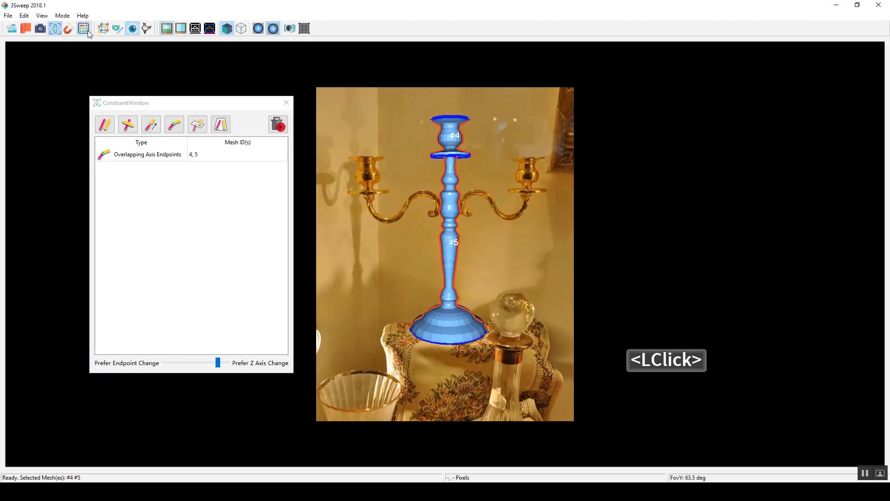
Step: Inspect the realigned stem and cup from above, reset the view and clear the selection
{"action": "right_click_drag", "start_coordinate": [533, 234], "coordinate": [383, 159]}
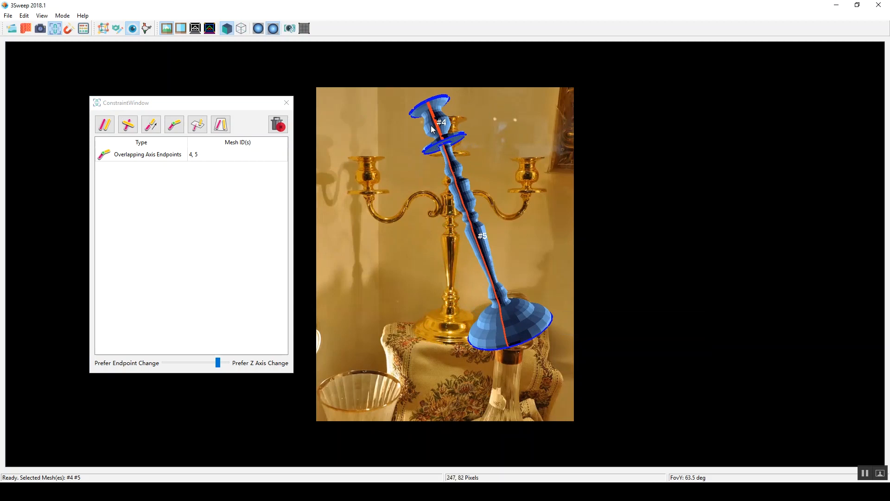
{"action": "left_click", "coordinate": [292, 32]}
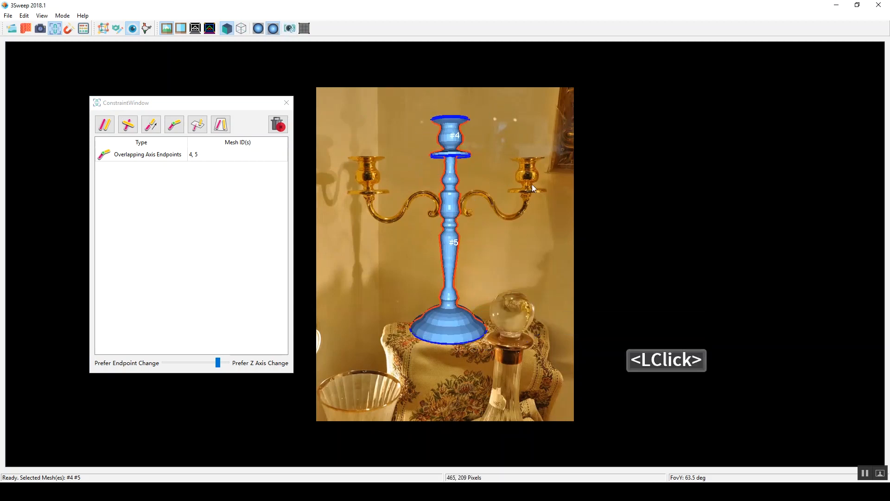
{"action": "double_click", "coordinate": [530, 216]}
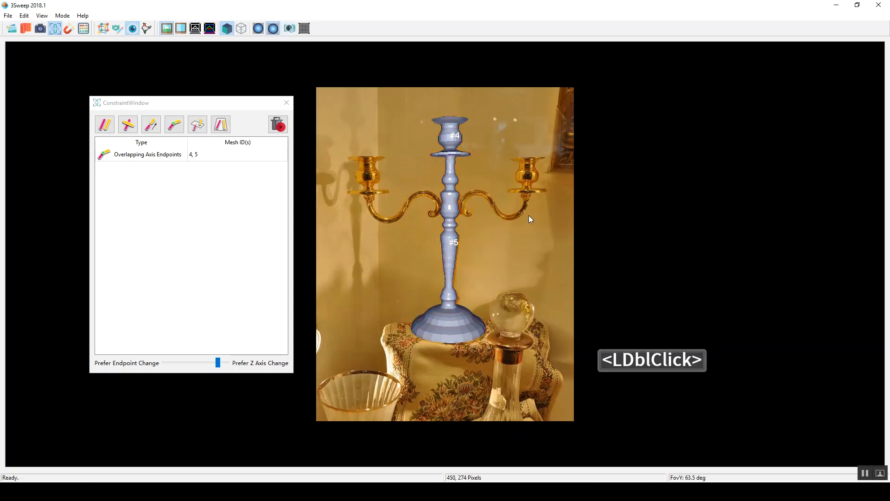
Step: Sweep the candelabra's left candle cup from its rim down to its drip plate
{"action": "left_click", "coordinate": [103, 28]}
{"action": "left_click_drag", "start_coordinate": [349, 160], "coordinate": [385, 159]}
{"action": "left_click", "coordinate": [368, 192]}
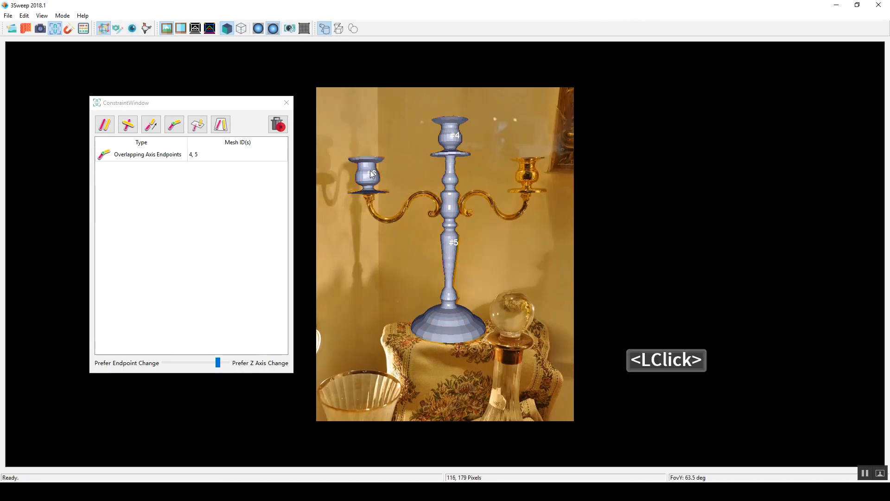
Step: Paste a copy of the left candle cup, place it over the right one and fit its outline to the photo
{"action": "key", "text": "ctrl+c"}
{"action": "key", "text": "ctrl+v"}
{"action": "middle_click_drag", "start_coordinate": [396, 183], "coordinate": [522, 160]}
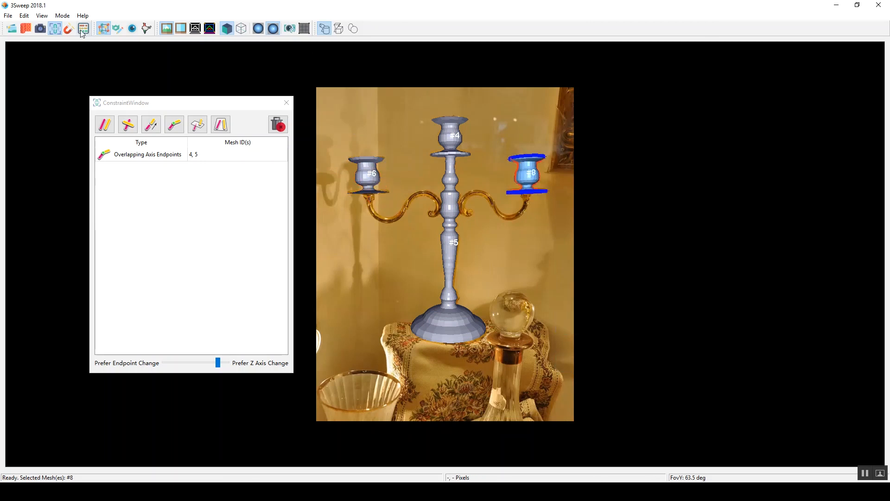
{"action": "right_click", "coordinate": [542, 203]}
{"action": "right_click", "coordinate": [509, 155]}
{"action": "left_click", "coordinate": [527, 195]}
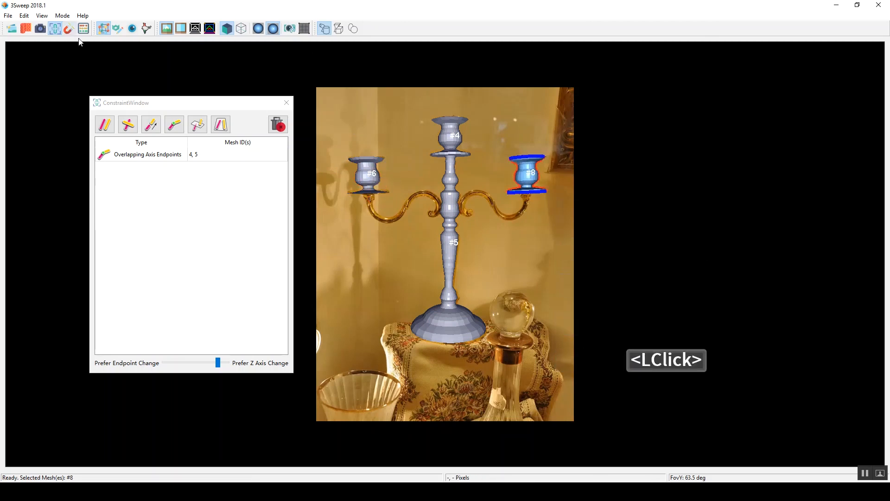
Step: Display the meshes as wireframe and refine the right candle cup's rim and drip plate against the photo
{"action": "left_click", "coordinate": [241, 29]}
{"action": "left_click", "coordinate": [537, 176]}
{"action": "right_click", "coordinate": [546, 157]}
{"action": "right_click", "coordinate": [509, 157]}
{"action": "right_click_drag", "start_coordinate": [543, 197], "coordinate": [511, 191]}
{"action": "left_click", "coordinate": [519, 170]}
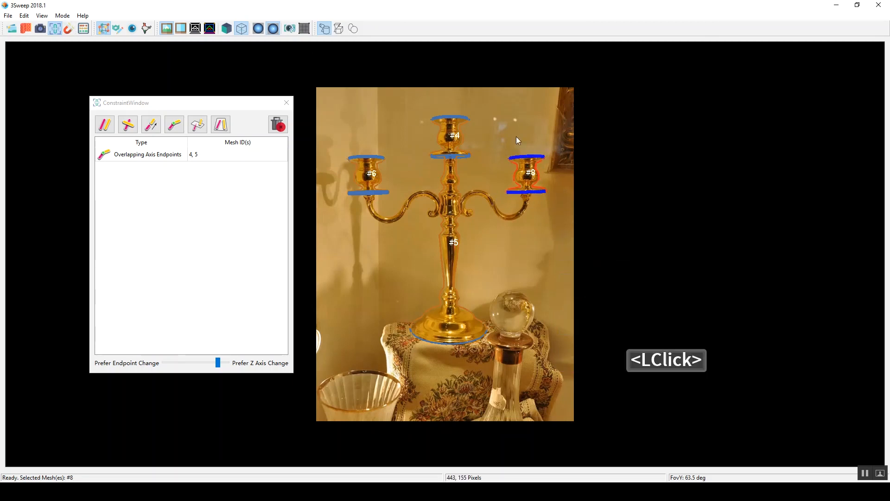
Step: Sweep the right arm as a bent tube from under its drip plate along the curve to the scroll at the stem
{"action": "left_click", "coordinate": [530, 192]}
{"action": "right_click", "coordinate": [528, 206]}
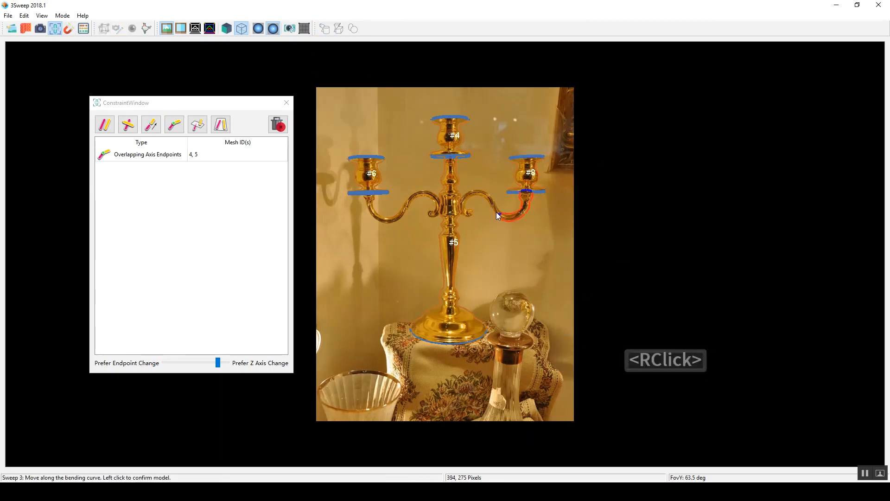
{"action": "left_click", "coordinate": [472, 213]}
{"action": "left_click", "coordinate": [374, 195]}
{"action": "right_click", "coordinate": [372, 207]}
{"action": "left_click", "coordinate": [430, 214]}
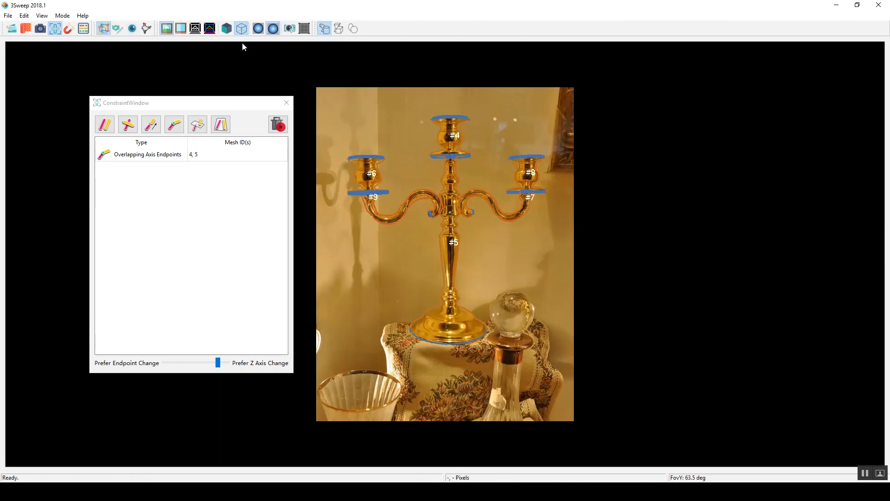
{"action": "left_click", "coordinate": [227, 29]}
{"action": "left_click", "coordinate": [433, 212]}
{"action": "key", "text": "Delete"}
Step: Sweep the left arm as a bent tube from under its drip plate along the curve to the scroll beside the stem
{"action": "left_click", "coordinate": [376, 194]}
{"action": "left_click", "coordinate": [371, 199]}
{"action": "right_click", "coordinate": [369, 204]}
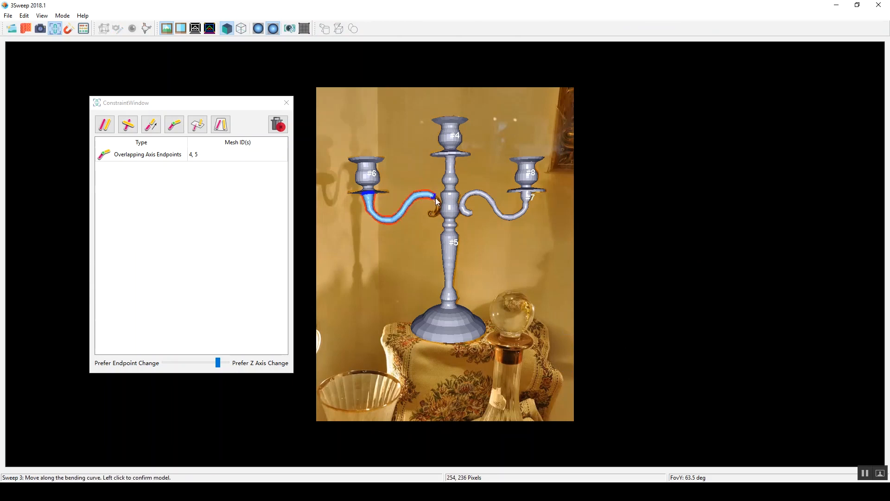
{"action": "left_click", "coordinate": [430, 213]}
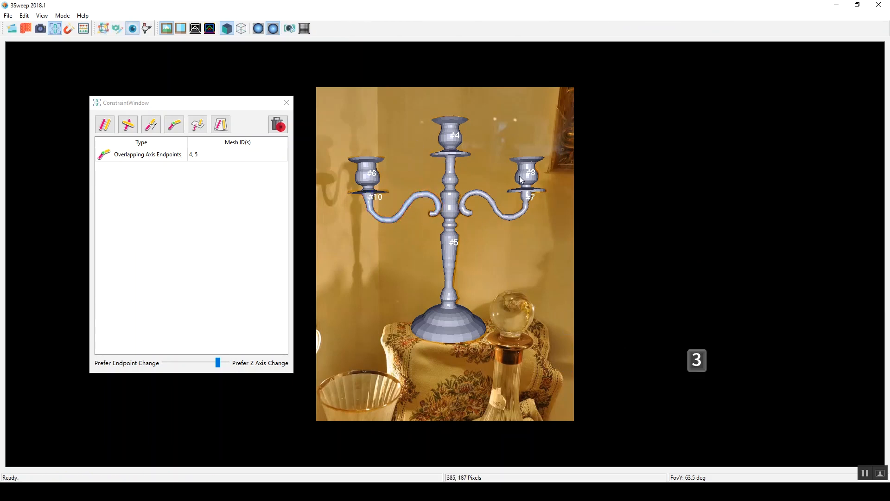
Step: Examine how the arms and cups line up with the stem from above, checking each arm, and reset the view
{"action": "right_click_drag", "start_coordinate": [510, 229], "coordinate": [405, 234]}
{"action": "right_click_drag", "start_coordinate": [494, 140], "coordinate": [489, 306]}
{"action": "left_click", "coordinate": [486, 324]}
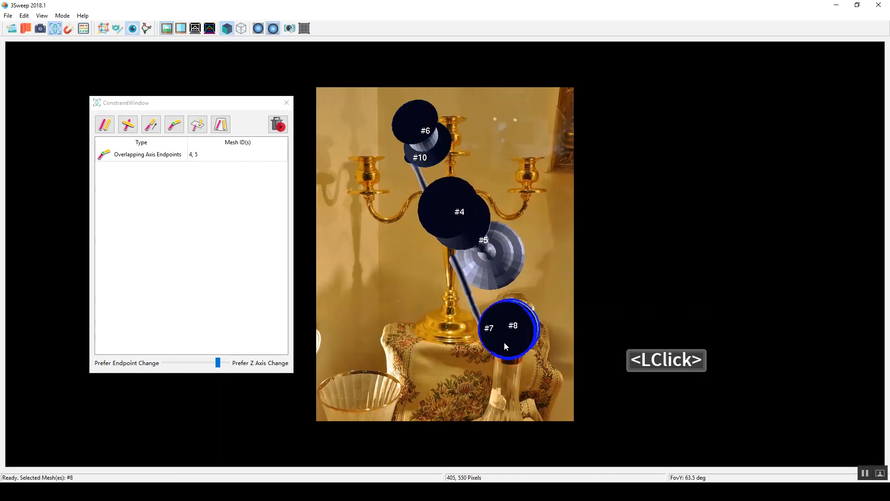
{"action": "left_click", "coordinate": [534, 280]}
{"action": "left_click", "coordinate": [462, 278]}
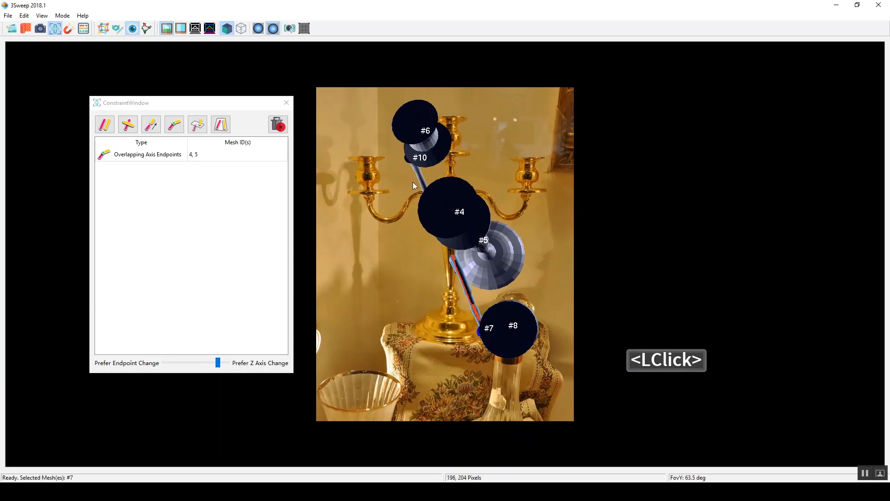
{"action": "double_click", "coordinate": [422, 182]}
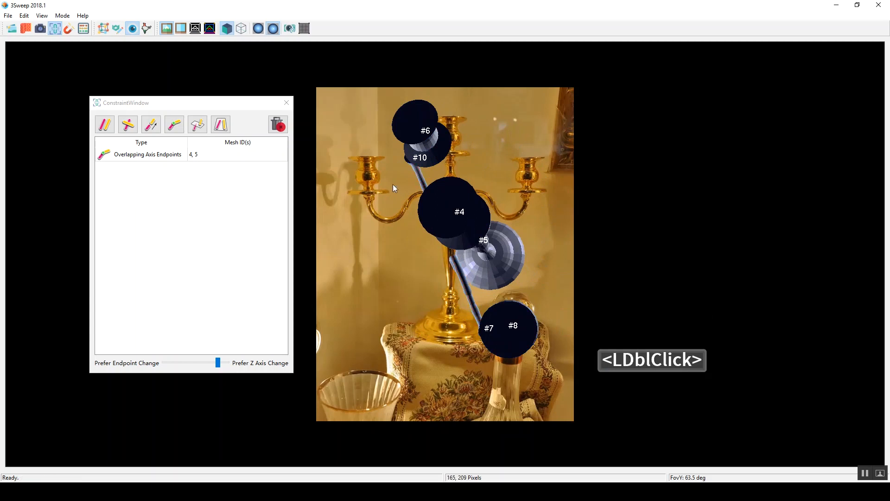
{"action": "left_click", "coordinate": [290, 28]}
Step: Add Overlapping Axis Endpoints constraints between the left arm and its cup and between the right arm and its cup
{"action": "left_click", "coordinate": [436, 211]}
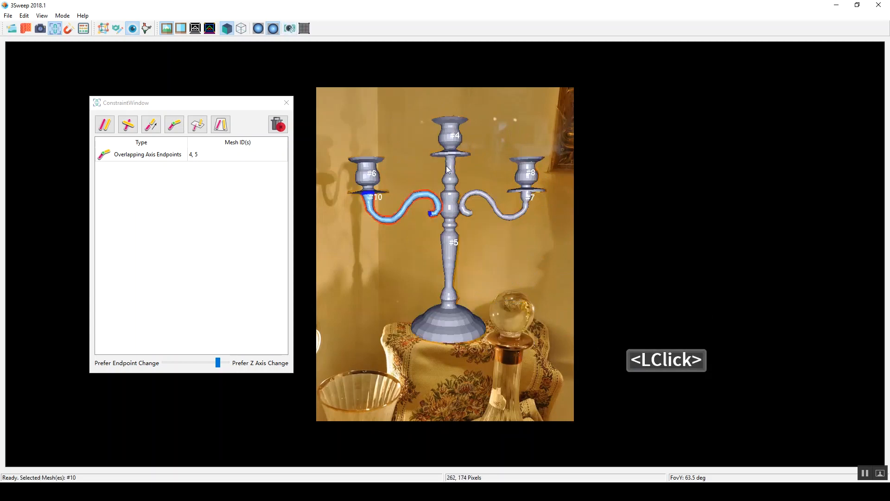
{"action": "left_click", "coordinate": [371, 174], "text": "shift"}
{"action": "left_click", "coordinate": [175, 125]}
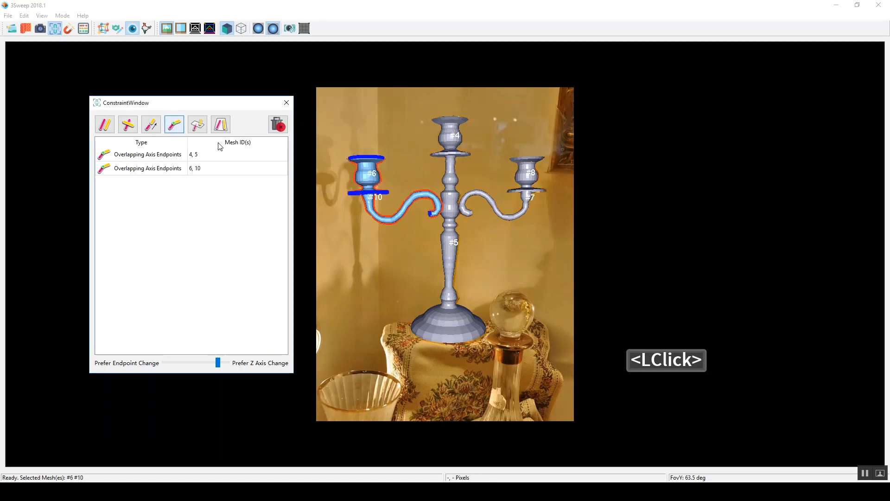
{"action": "left_click", "coordinate": [480, 194]}
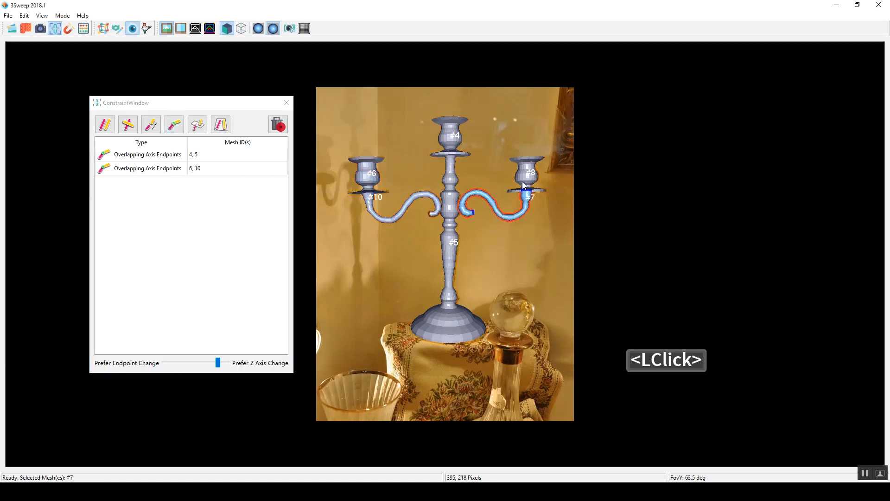
{"action": "left_click", "coordinate": [529, 174], "text": "shift"}
{"action": "left_click", "coordinate": [175, 125]}
Step: Add Coplanar Axes constraints between the central stem and the left arm and between the stem and the right arm
{"action": "left_click", "coordinate": [375, 162]}
{"action": "left_click", "coordinate": [424, 192]}
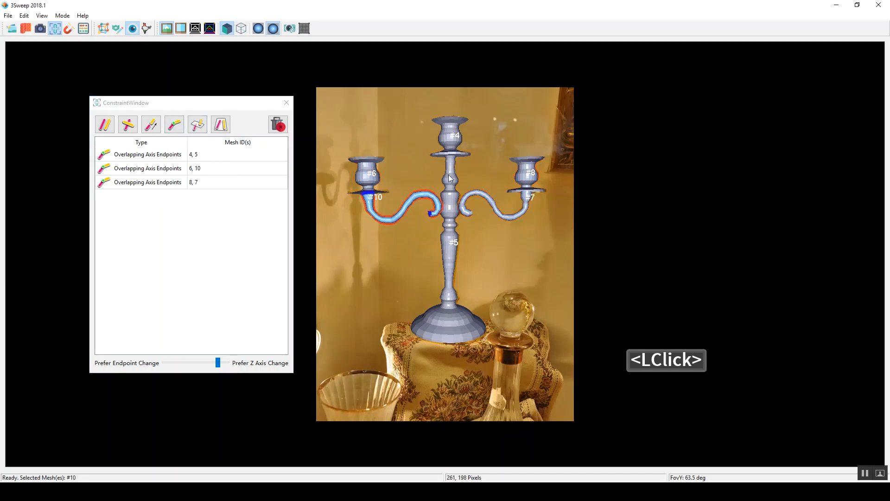
{"action": "left_click", "coordinate": [450, 181], "text": "shift"}
{"action": "left_click", "coordinate": [221, 124]}
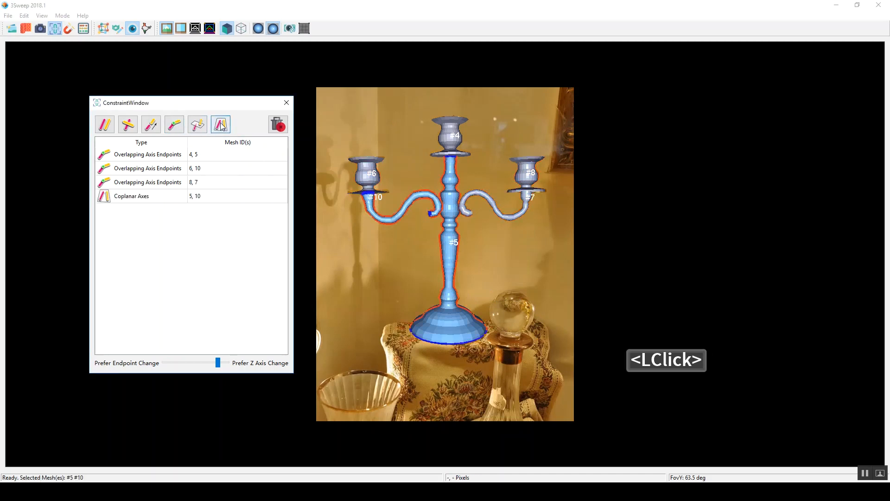
{"action": "left_click", "coordinate": [480, 193]}
{"action": "left_click", "coordinate": [446, 182], "text": "shift"}
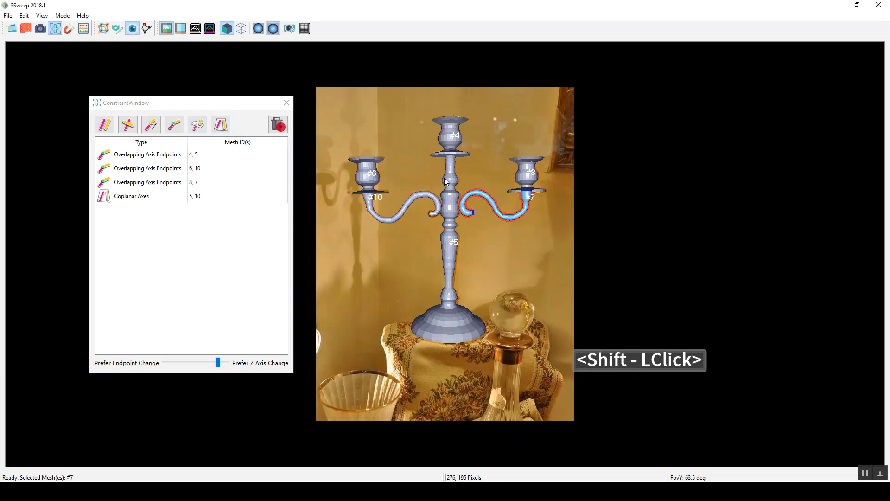
{"action": "left_click", "coordinate": [221, 125]}
Step: Solve the constraints with nothing selected, check the model from another angle in solid display, and reset the view
{"action": "left_click", "coordinate": [425, 160]}
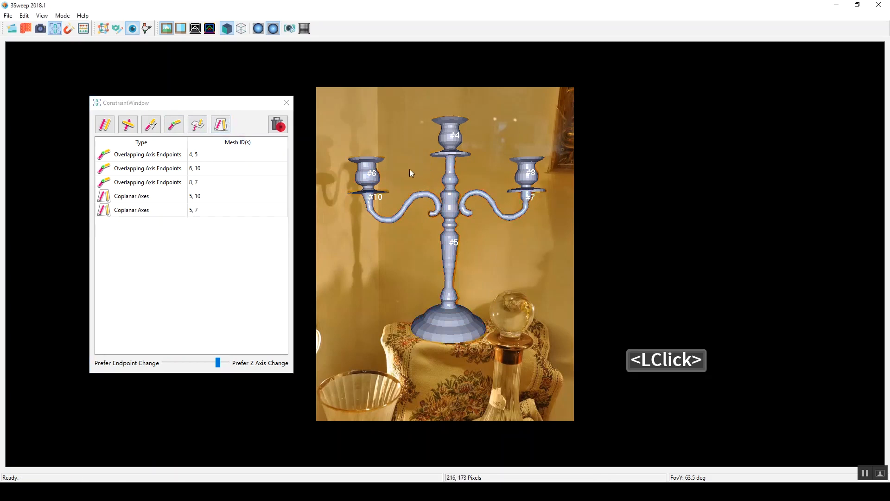
{"action": "left_click", "coordinate": [86, 32]}
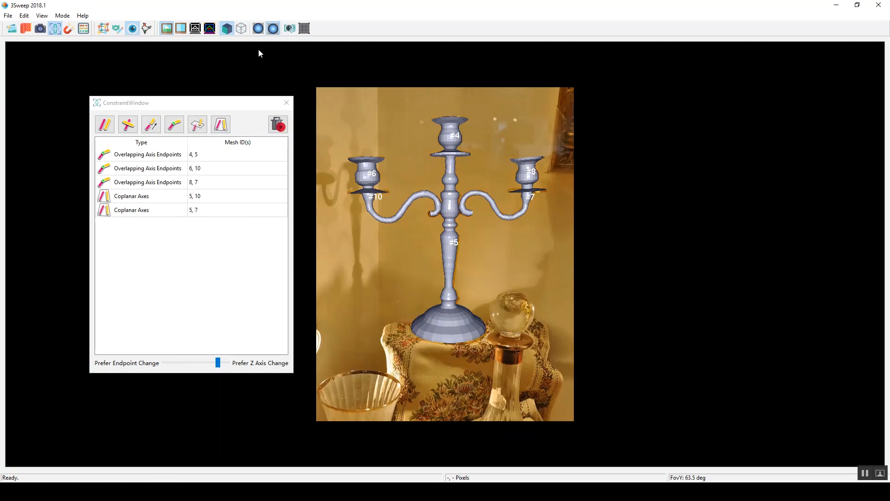
{"action": "left_click", "coordinate": [242, 29]}
{"action": "left_click", "coordinate": [227, 27]}
{"action": "right_click_drag", "start_coordinate": [418, 265], "coordinate": [532, 242]}
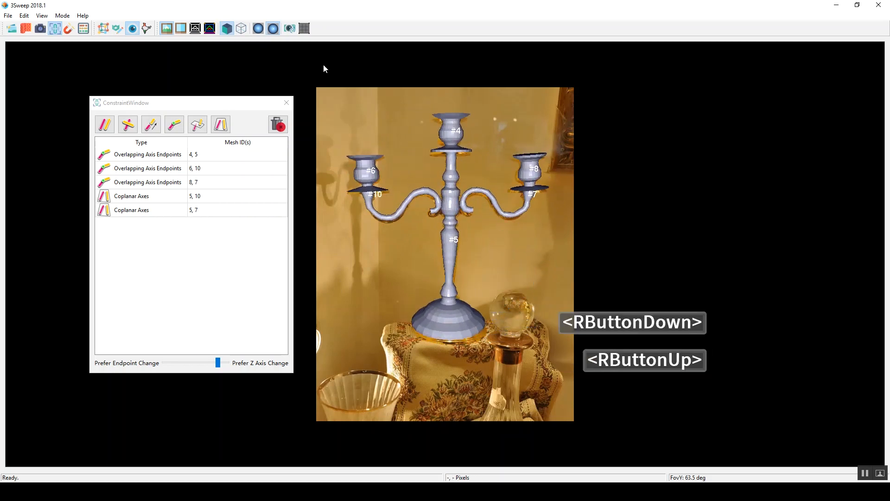
{"action": "left_click", "coordinate": [289, 29]}
Step: Select all candelabra meshes, turn on smooth shading, and generate the textures and filled background from the photo
{"action": "left_click_drag", "start_coordinate": [295, 80], "coordinate": [567, 358]}
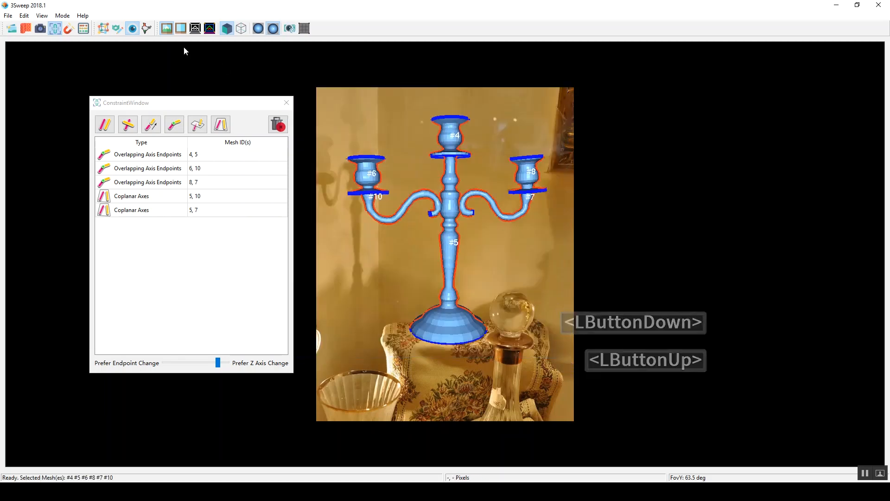
{"action": "left_click", "coordinate": [260, 28]}
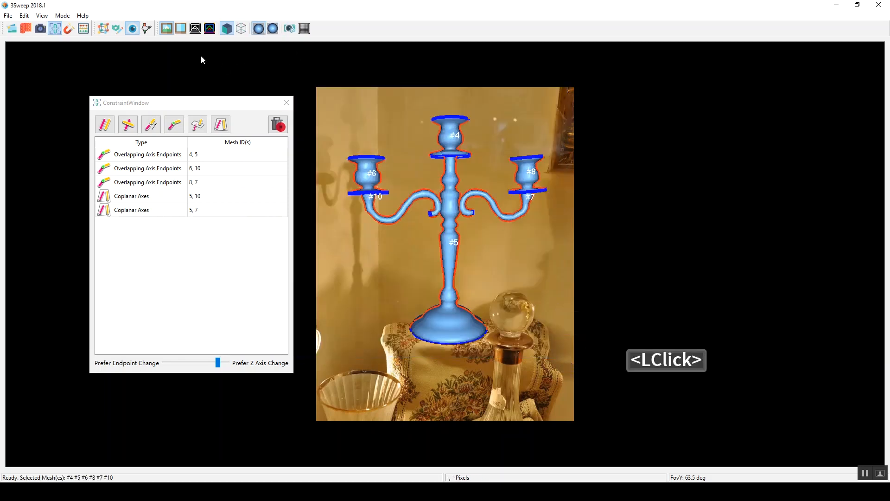
{"action": "left_click", "coordinate": [24, 28]}
{"action": "left_click", "coordinate": [503, 257]}
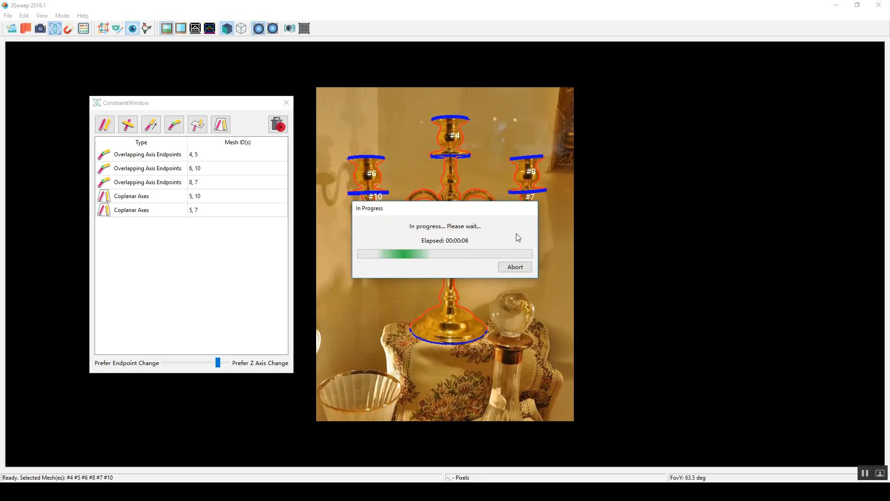
{"action": "left_click", "coordinate": [517, 234]}
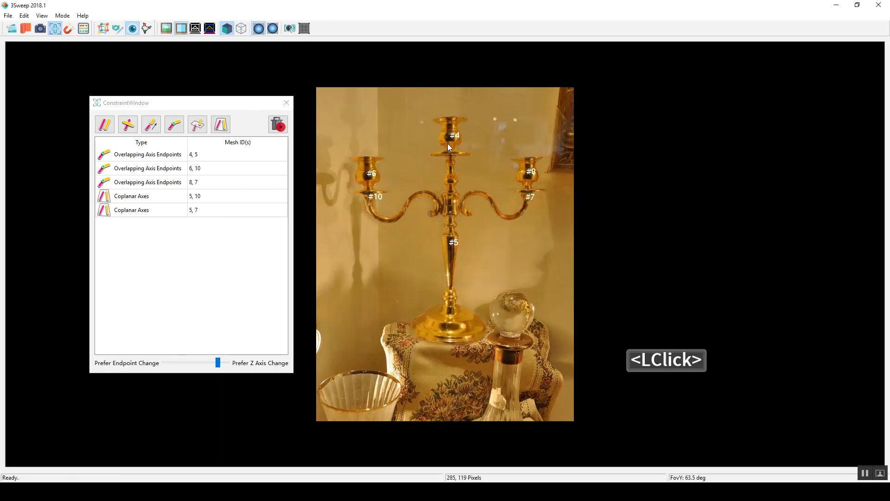
Step: Close the constraint window, select both side arms with their cups, and set the central cup's axis as the editing axis
{"action": "left_click_drag", "start_coordinate": [343, 141], "coordinate": [421, 244]}
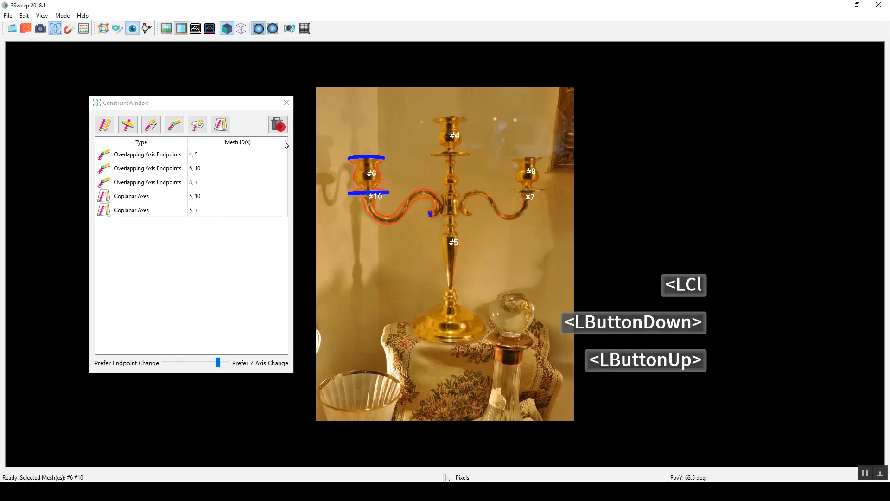
{"action": "left_click", "coordinate": [286, 102]}
{"action": "left_click_drag", "start_coordinate": [491, 140], "coordinate": [559, 241], "text": "shift"}
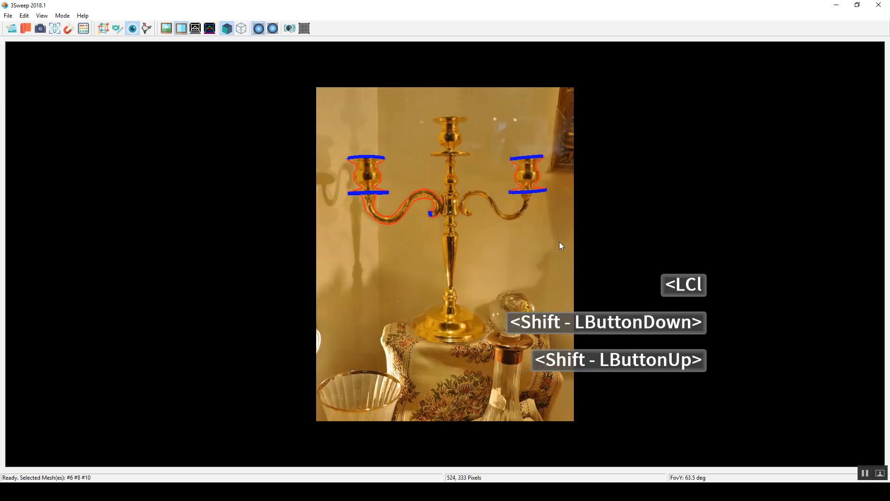
{"action": "left_click", "coordinate": [483, 194], "text": "shift"}
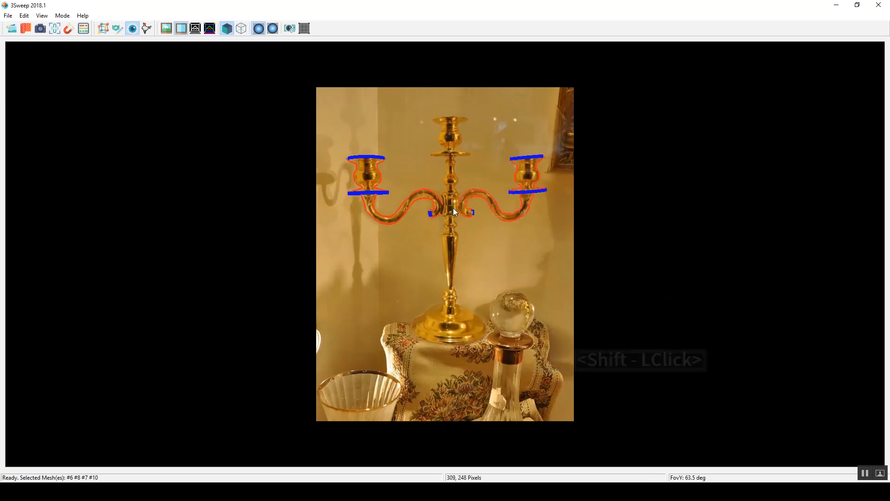
{"action": "left_click", "coordinate": [451, 132], "text": "alt"}
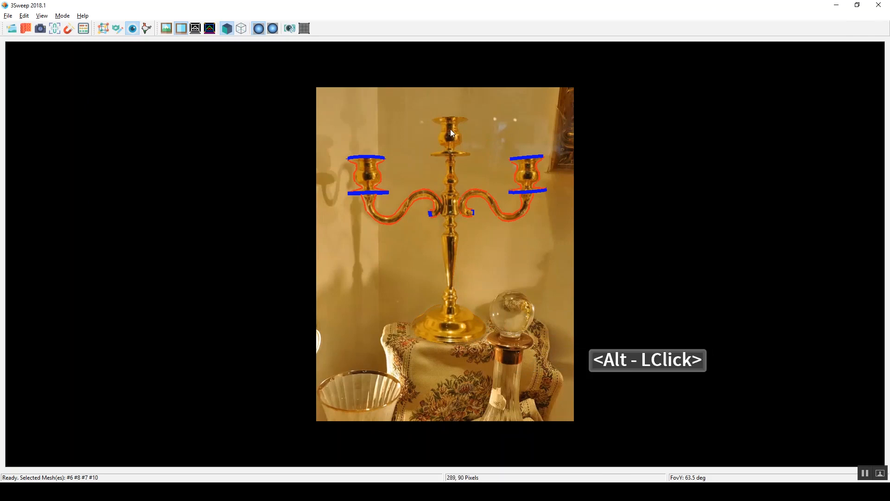
{"action": "left_click", "coordinate": [485, 171]}
{"action": "left_click_drag", "start_coordinate": [343, 137], "coordinate": [424, 232]}
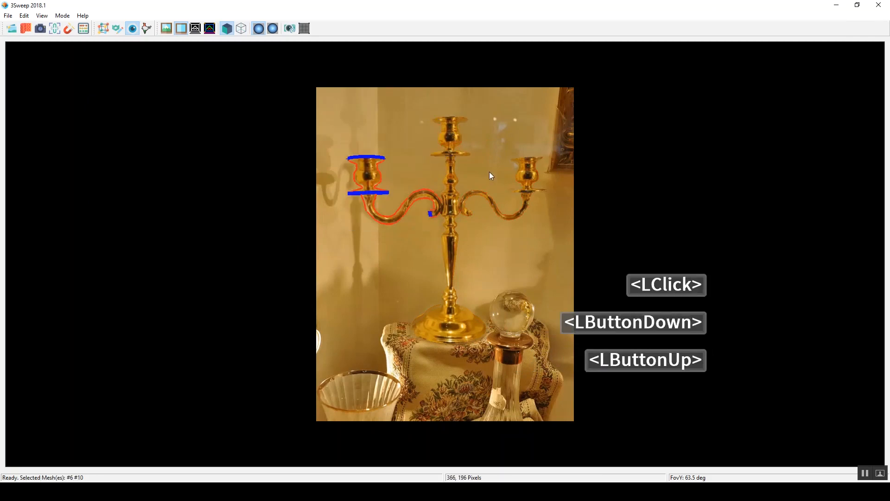
{"action": "left_click_drag", "start_coordinate": [483, 148], "coordinate": [553, 257], "text": "shift"}
{"action": "left_click", "coordinate": [118, 29]}
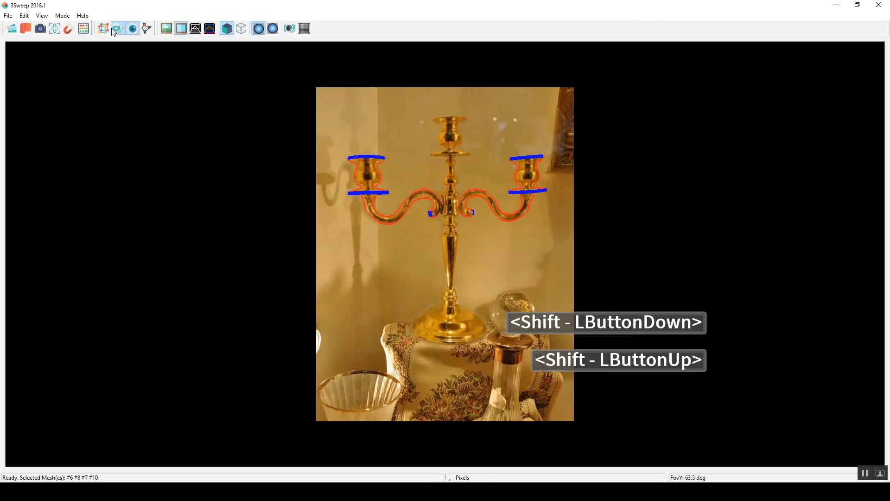
{"action": "left_click", "coordinate": [446, 135], "text": "alt"}
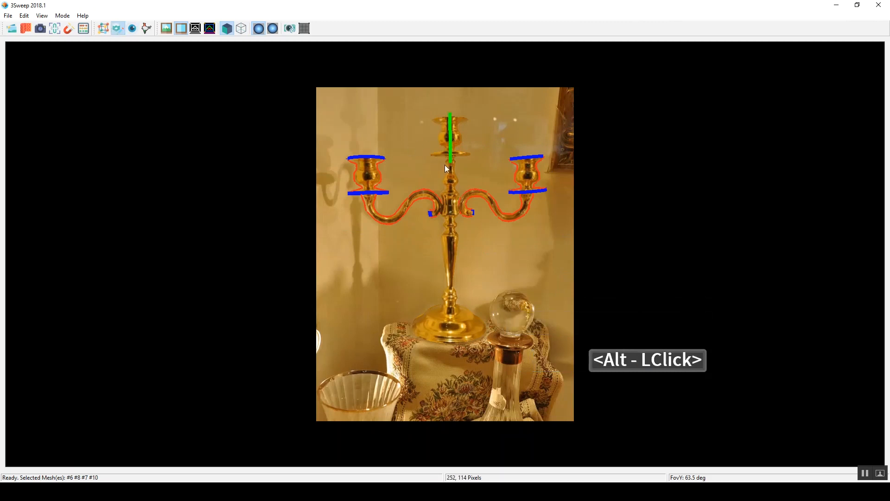
Step: Paste a copy of the two side arms with their cups and rotate it around the central axis to form four arms
{"action": "right_click_drag", "start_coordinate": [382, 202], "coordinate": [405, 217], "text": "alt"}
{"action": "key", "text": "ctrl+v"}
{"action": "right_click_drag", "start_coordinate": [365, 179], "coordinate": [546, 210], "text": "alt"}
{"action": "left_click", "coordinate": [423, 173]}
{"action": "left_click", "coordinate": [423, 173], "text": "alt"}
{"action": "right_click_drag", "start_coordinate": [399, 178], "coordinate": [272, 194], "text": "alt"}
{"action": "left_click", "coordinate": [475, 171]}
{"action": "right_click_drag", "start_coordinate": [474, 170], "coordinate": [351, 179], "text": "alt"}
{"action": "left_click", "coordinate": [528, 210]}
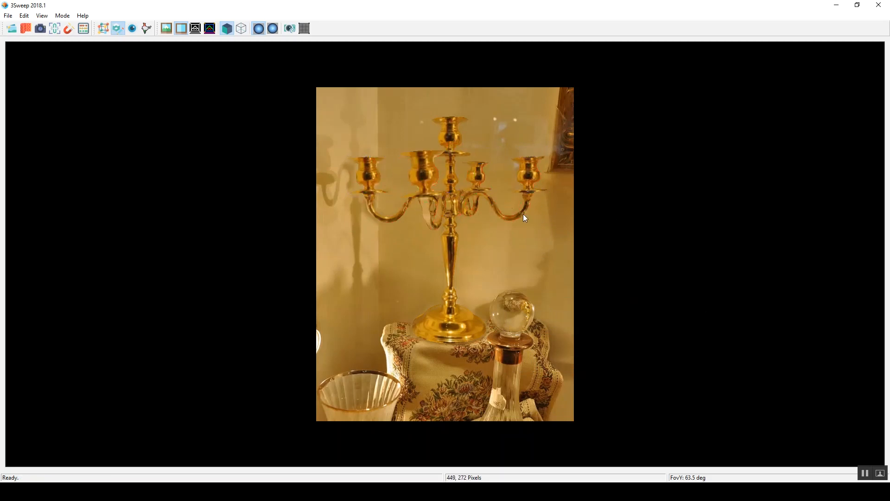
Step: Select all four arms with their cups and rotate them together around the candelabra's central axis
{"action": "left_click", "coordinate": [433, 249]}
{"action": "left_click_drag", "start_coordinate": [477, 146], "coordinate": [549, 235], "text": "shift"}
{"action": "left_click", "coordinate": [494, 202], "text": "shift"}
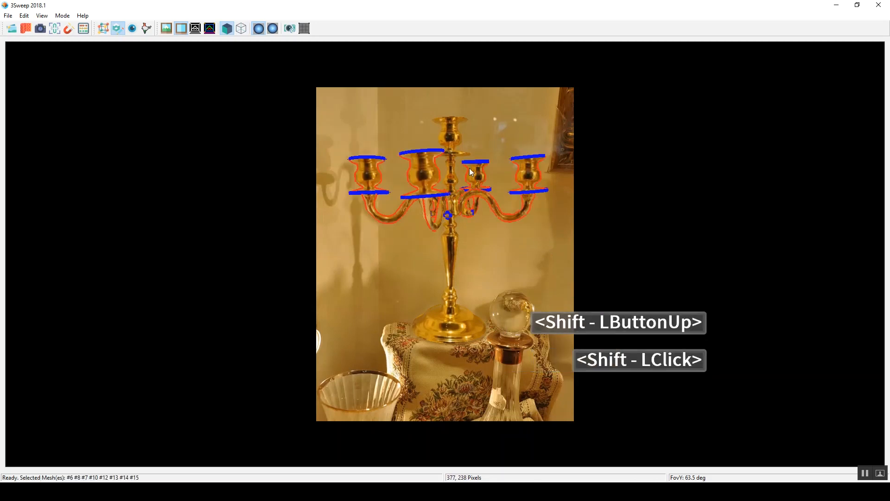
{"action": "left_click", "coordinate": [437, 211], "text": "alt"}
{"action": "right_click_drag", "start_coordinate": [437, 210], "coordinate": [360, 221]}
{"action": "left_click", "coordinate": [394, 129]}
{"action": "left_click", "coordinate": [411, 174]}
{"action": "left_click", "coordinate": [413, 178], "text": "alt"}
{"action": "right_click_drag", "start_coordinate": [414, 178], "coordinate": [603, 180]}
{"action": "double_click", "coordinate": [366, 177], "text": "alt"}
{"action": "right_click_drag", "start_coordinate": [365, 176], "coordinate": [552, 179]}
{"action": "left_click", "coordinate": [489, 174]}
{"action": "left_click", "coordinate": [489, 174], "text": "alt"}
{"action": "right_click_drag", "start_coordinate": [489, 174], "coordinate": [668, 176]}
{"action": "double_click", "coordinate": [526, 178], "text": "alt"}
{"action": "right_click_drag", "start_coordinate": [526, 178], "coordinate": [696, 180]}
{"action": "left_click", "coordinate": [557, 225]}
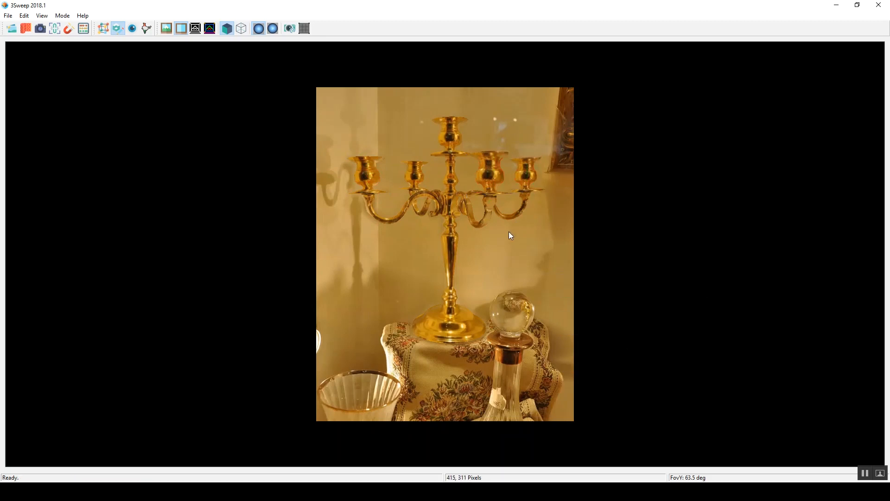
Step: Inspect the textured four-armed candelabra up close from different angles in view mode
{"action": "left_click", "coordinate": [132, 29]}
{"action": "right_click_drag", "start_coordinate": [508, 171], "coordinate": [461, 201]}
{"action": "scroll", "coordinate": [509, 218], "scroll_direction": "up", "scroll_amount": 4}
{"action": "scroll", "coordinate": [509, 219], "scroll_direction": "up", "scroll_amount": 5}
{"action": "left_click", "coordinate": [737, 492]}
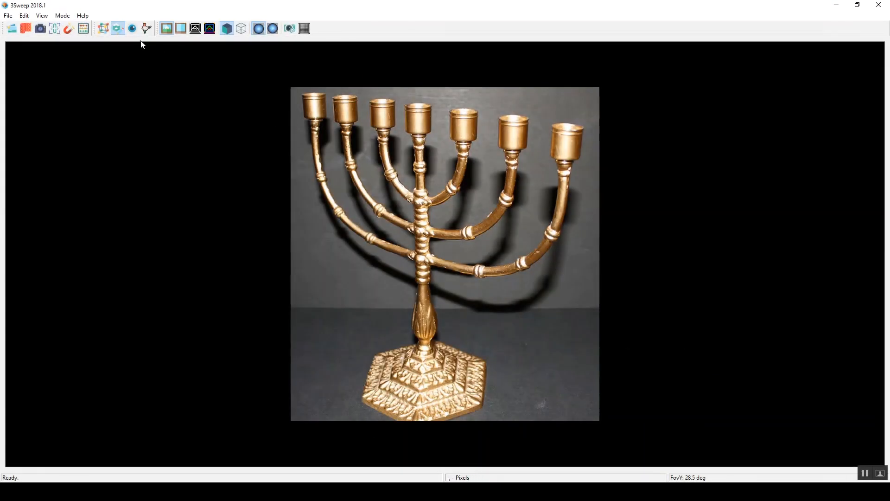
Step: Sweep a cylindrical model over the menorah's central cup, from its rim down to its base
{"action": "left_click", "coordinate": [103, 29]}
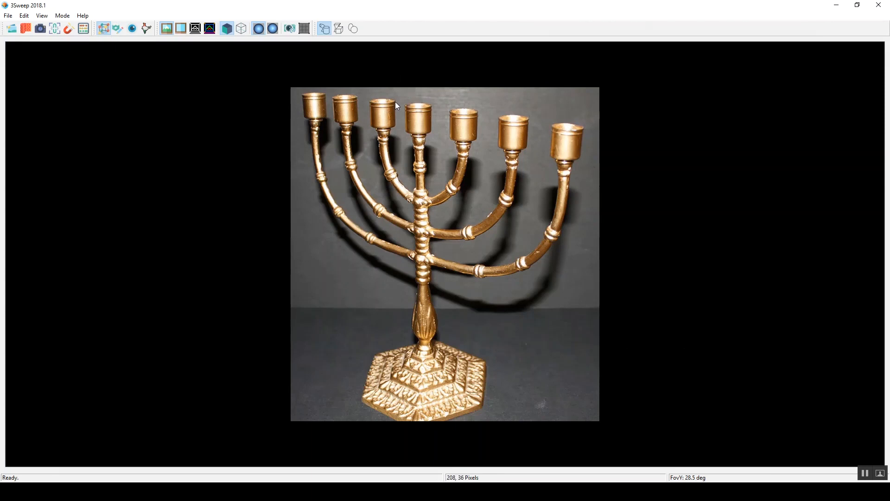
{"action": "left_click_drag", "start_coordinate": [406, 106], "coordinate": [431, 105]}
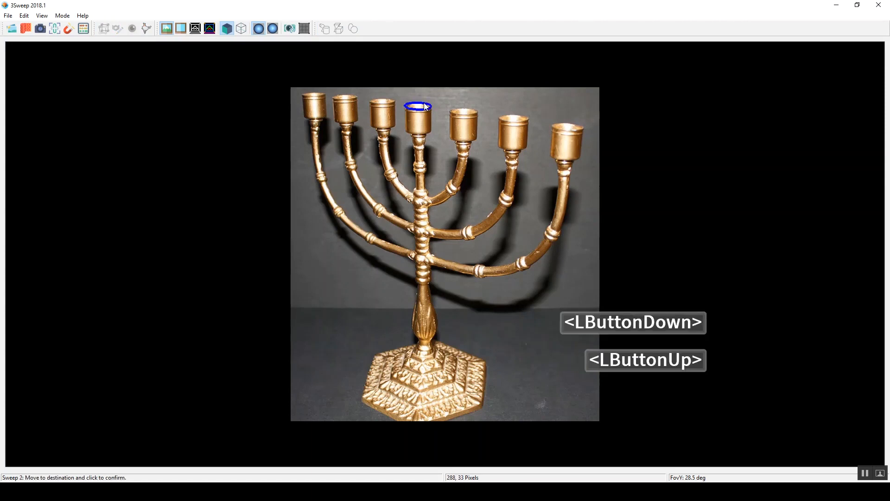
{"action": "left_click", "coordinate": [425, 108]}
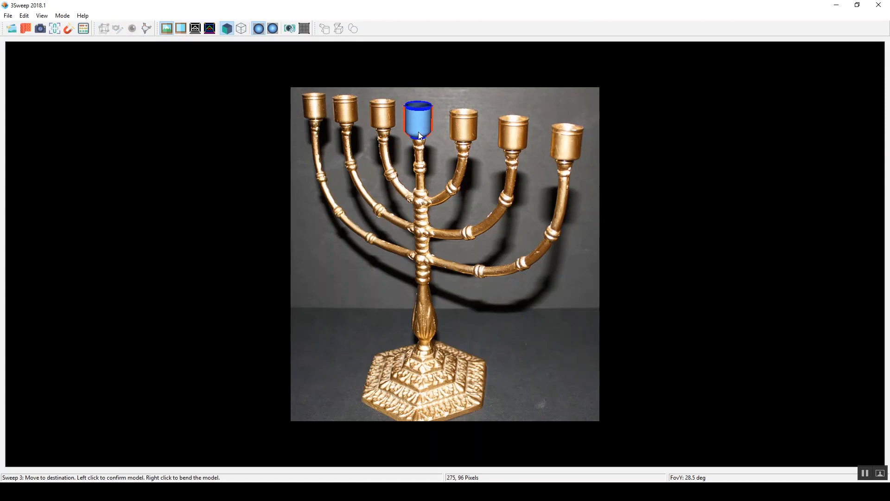
{"action": "left_click", "coordinate": [419, 132]}
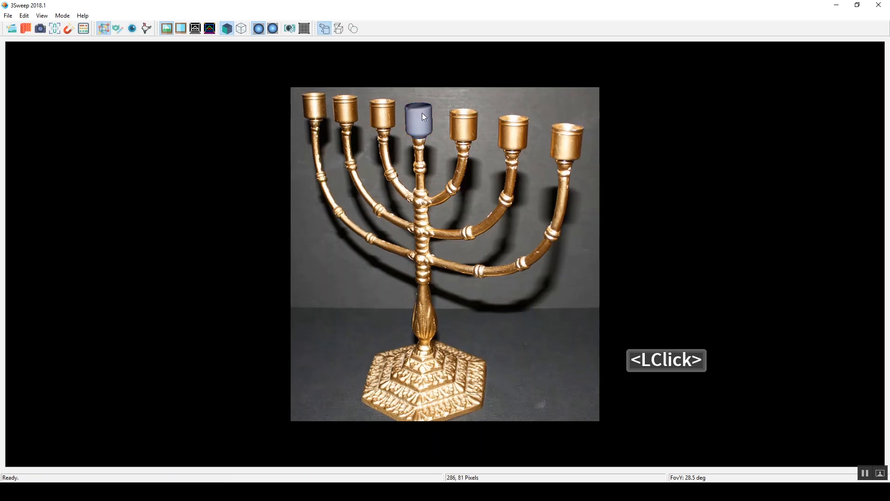
Step: Switch to wireframe display and fit a copy of the central cup onto the first cup right of the stem
{"action": "left_click", "coordinate": [242, 34]}
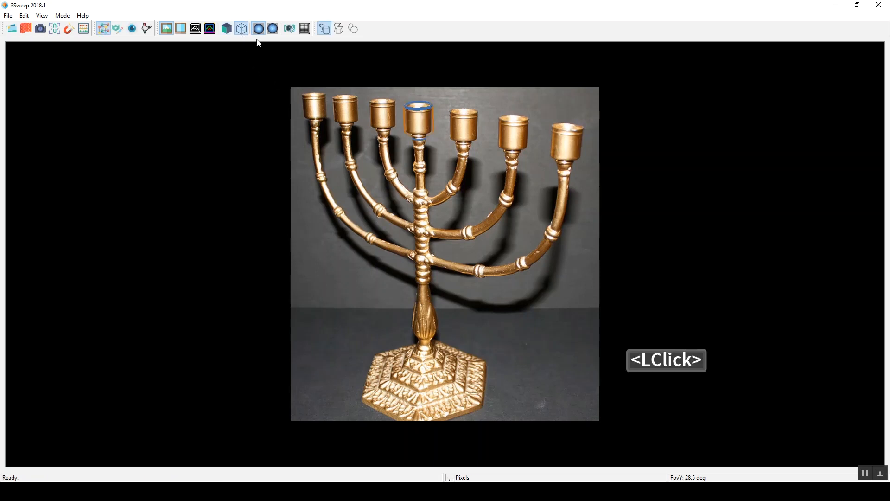
{"action": "key", "text": "ctrl+c"}
{"action": "key", "text": "ctrl+v"}
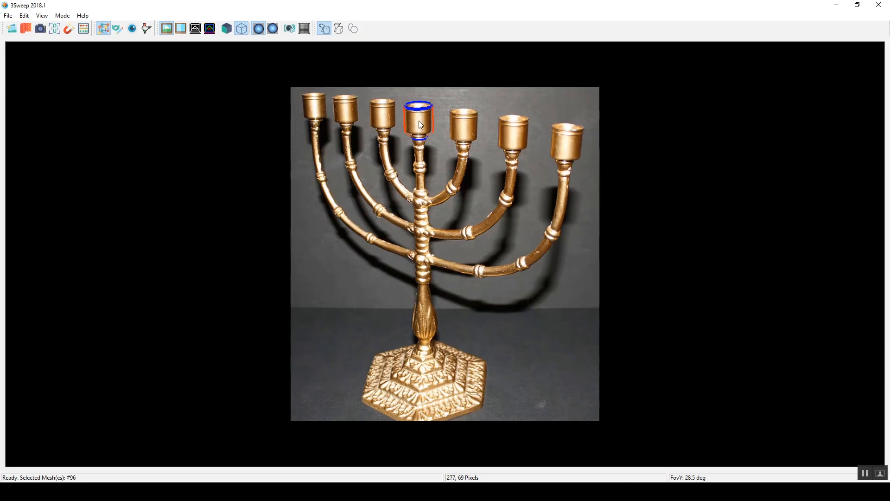
{"action": "middle_click_drag", "start_coordinate": [420, 123], "coordinate": [463, 125]}
{"action": "right_click", "coordinate": [461, 123]}
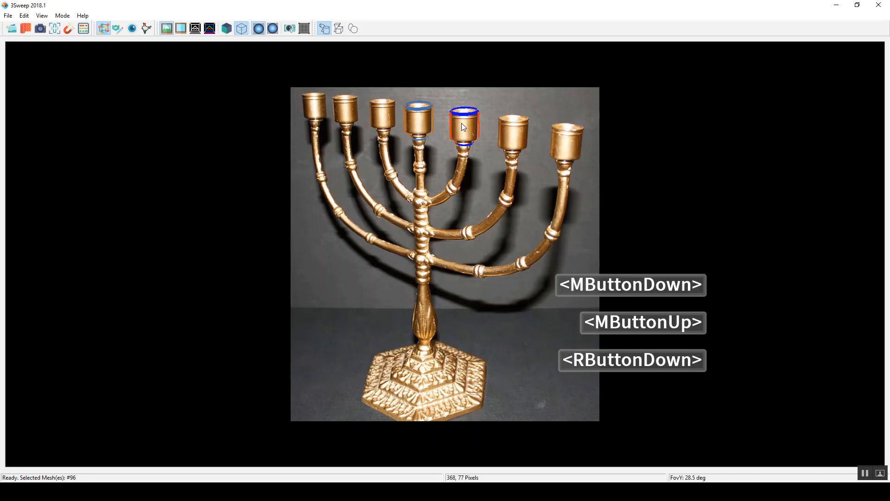
{"action": "key", "text": "r"}
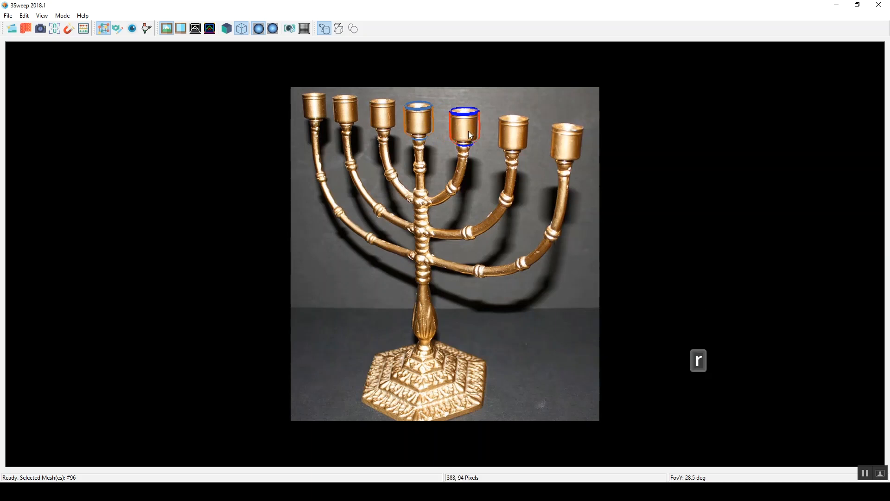
{"action": "left_click", "coordinate": [479, 140]}
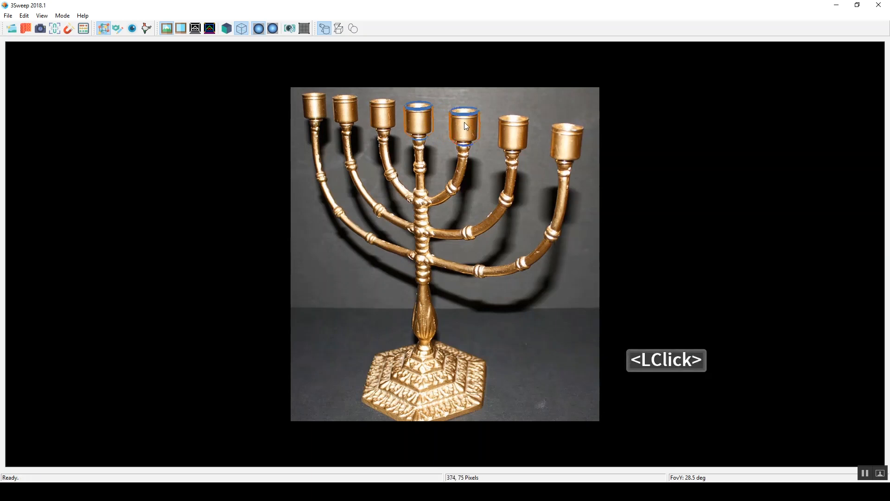
Step: Paste a copy of the inner right cup and fit it onto the middle cup on the right side
{"action": "key", "text": "ctrl+c"}
{"action": "key", "text": "ctrl+v"}
{"action": "middle_click_drag", "start_coordinate": [458, 131], "coordinate": [508, 136]}
{"action": "key", "text": "r"}
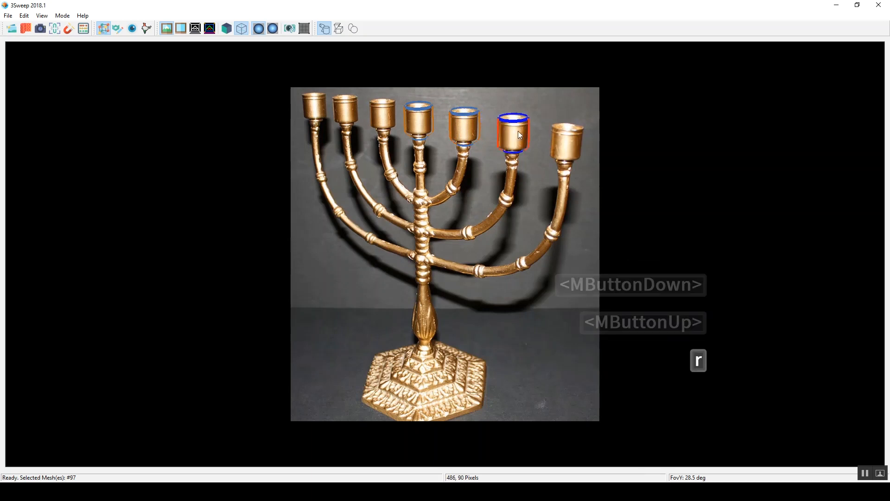
Step: Paste a copy of the middle right cup and fit it onto the outermost right cup
{"action": "key", "text": "ctrl+c"}
{"action": "key", "text": "ctrl+v"}
{"action": "middle_click_drag", "start_coordinate": [505, 130], "coordinate": [559, 137]}
{"action": "right_click_drag", "start_coordinate": [589, 124], "coordinate": [575, 139]}
{"action": "key", "text": "r"}
{"action": "left_click", "coordinate": [596, 126]}
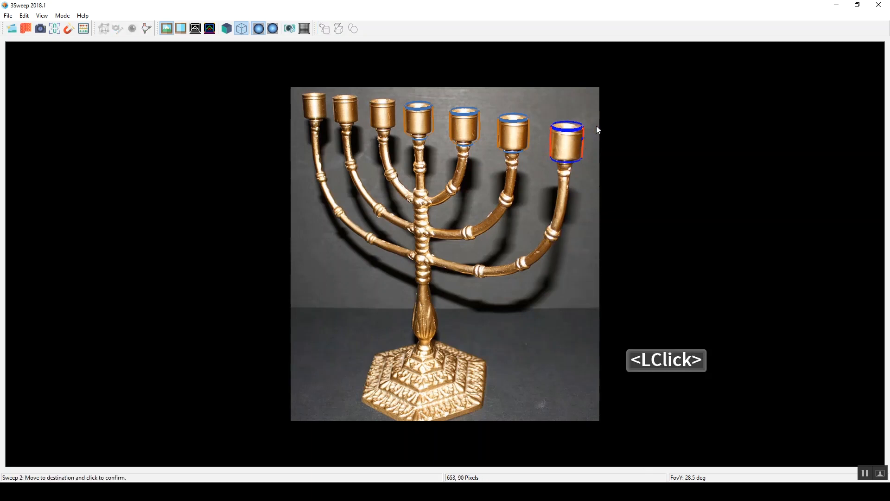
{"action": "key", "text": "Escape"}
Step: Paste a copy of the central cup and scale it to fit the first cup left of the stem
{"action": "left_click", "coordinate": [423, 115]}
{"action": "key", "text": "ctrl+c"}
{"action": "key", "text": "ctrl+v"}
{"action": "middle_click_drag", "start_coordinate": [415, 124], "coordinate": [382, 117]}
{"action": "scroll", "coordinate": [382, 114], "scroll_direction": "down", "scroll_amount": 2}
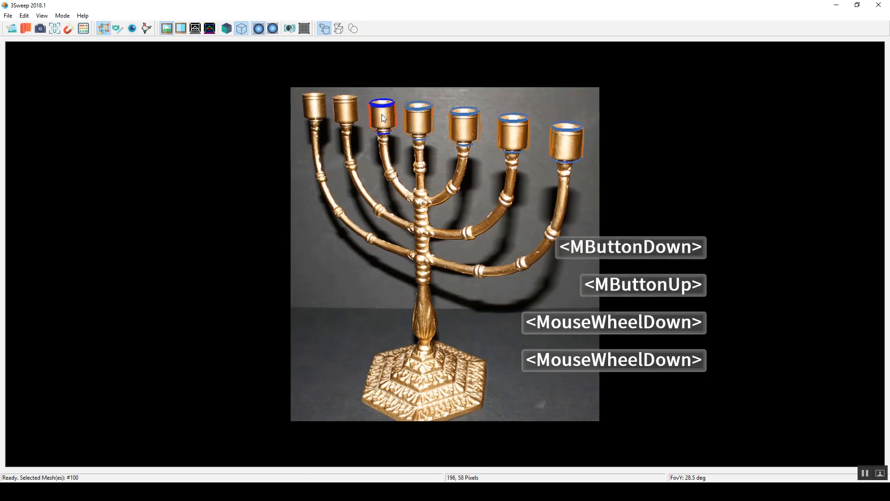
{"action": "right_click", "coordinate": [382, 112]}
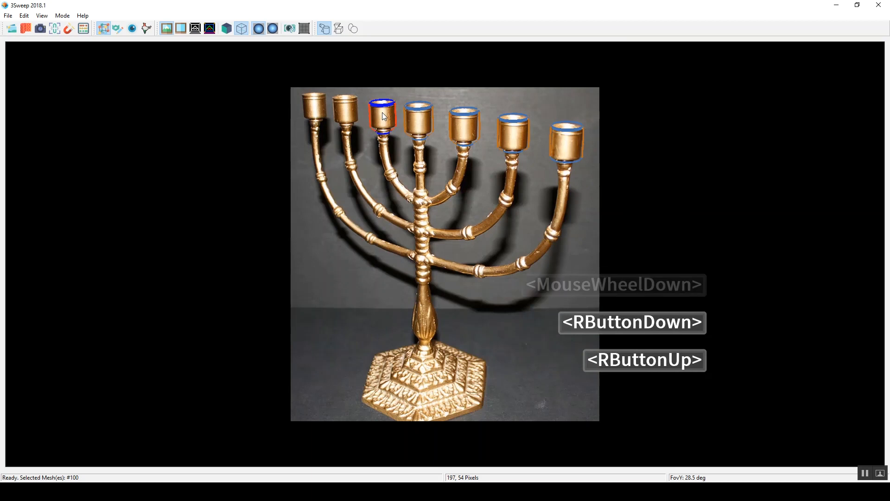
{"action": "middle_click", "coordinate": [385, 112]}
{"action": "key", "text": "r"}
Step: Paste a copy of the inner left cup and fit it onto the middle cup on the left side
{"action": "double_click", "coordinate": [389, 113]}
{"action": "key", "text": "ctrl+c"}
{"action": "key", "text": "ctrl+v"}
{"action": "middle_click_drag", "start_coordinate": [378, 123], "coordinate": [361, 93]}
{"action": "key", "text": "r"}
{"action": "key", "text": "r"}
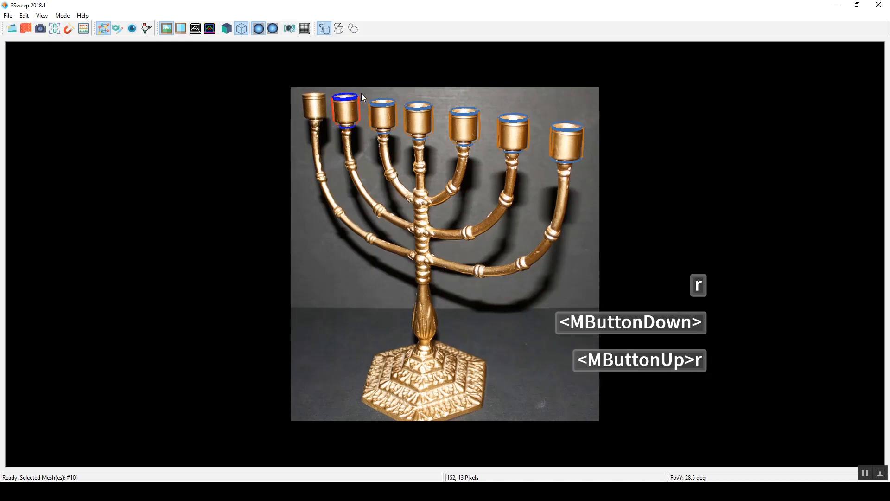
Step: Paste a copy of the middle left cup and scale it to fit the outermost left cup
{"action": "double_click", "coordinate": [350, 106]}
{"action": "key", "text": "ctrl+c"}
{"action": "middle_click_drag", "start_coordinate": [318, 112], "coordinate": [313, 107]}
{"action": "scroll", "coordinate": [313, 111], "scroll_direction": "down", "scroll_amount": 2}
{"action": "right_click", "coordinate": [313, 109]}
{"action": "left_click", "coordinate": [314, 107]}
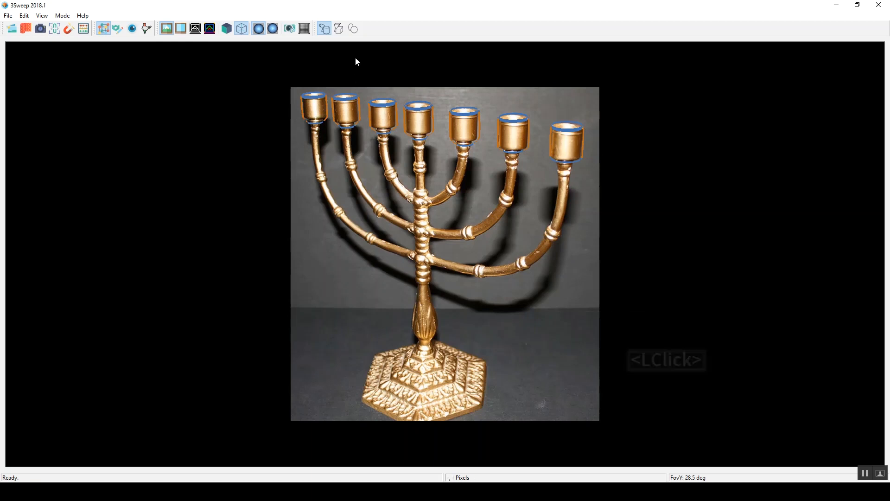
Step: Sweep the central stem from beneath the central cup down to the top of the hexagonal base
{"action": "left_click_drag", "start_coordinate": [413, 139], "coordinate": [422, 137]}
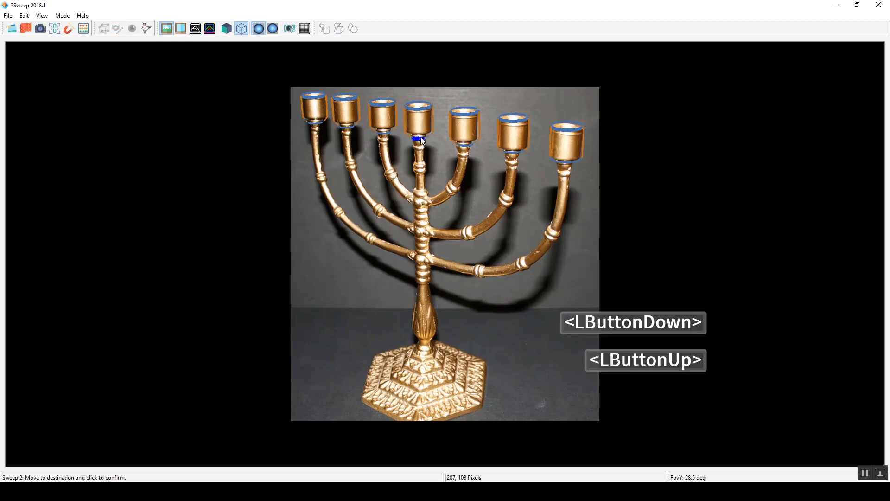
{"action": "left_click", "coordinate": [420, 137]}
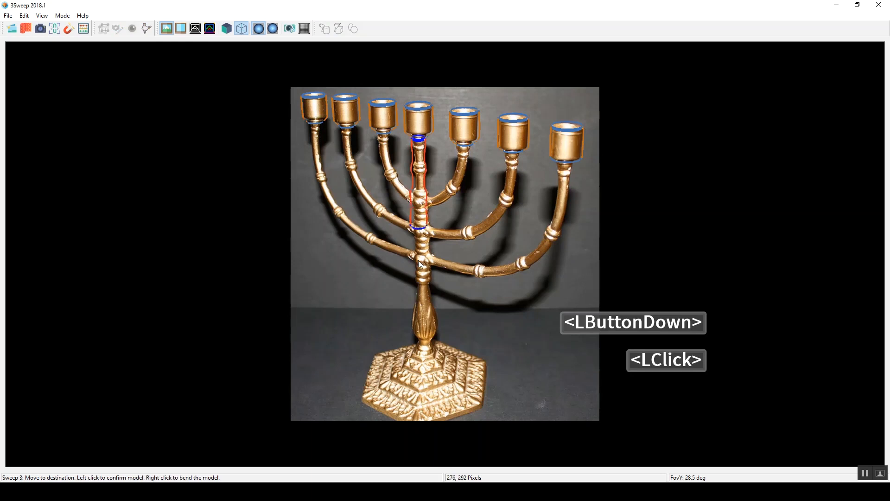
{"action": "left_click", "coordinate": [425, 354]}
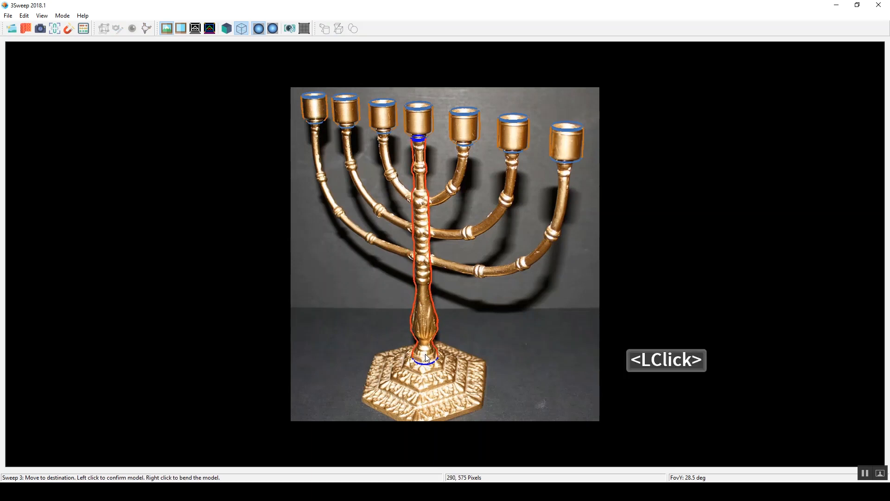
Step: Sweep the two innermost arms as bent models, from beneath their cups along the curve to the central stem
{"action": "left_click_drag", "start_coordinate": [462, 144], "coordinate": [471, 145]}
{"action": "left_click", "coordinate": [466, 144]}
{"action": "right_click", "coordinate": [465, 170]}
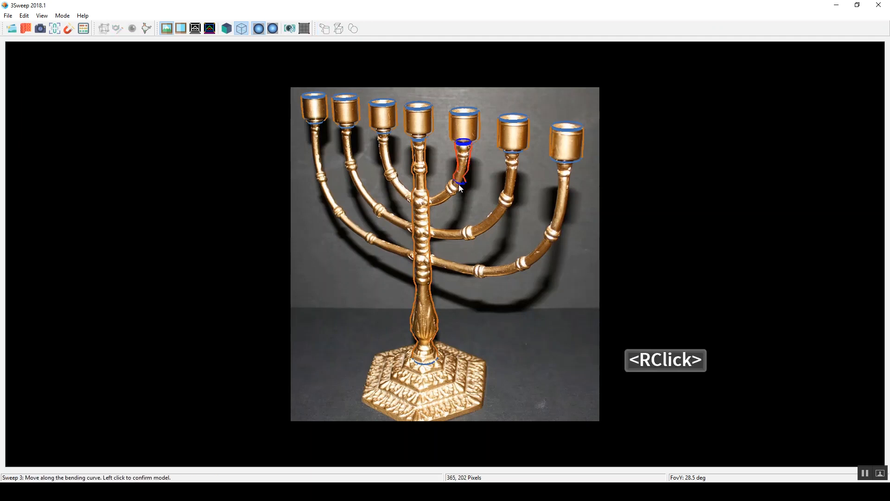
{"action": "left_click", "coordinate": [427, 204]}
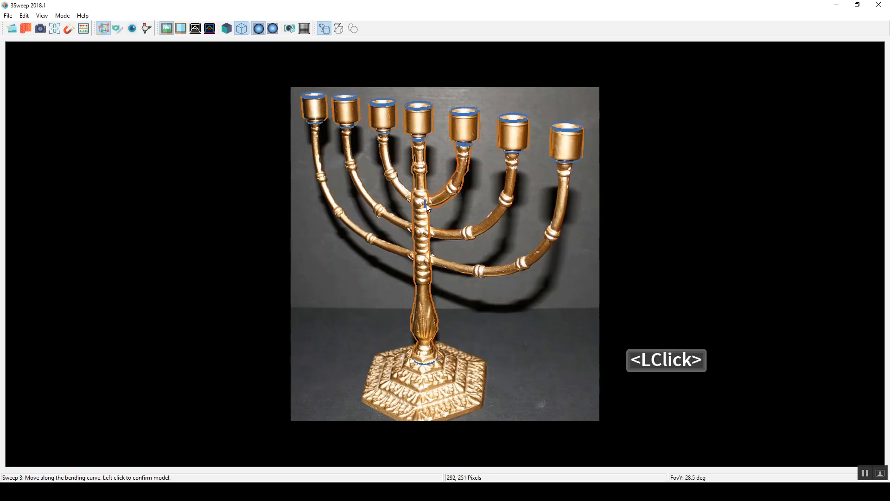
{"action": "left_click", "coordinate": [376, 133]}
Step: Sweep the middle and outermost right arms as bent models, from beneath their cups to the central stem
{"action": "left_click", "coordinate": [512, 153]}
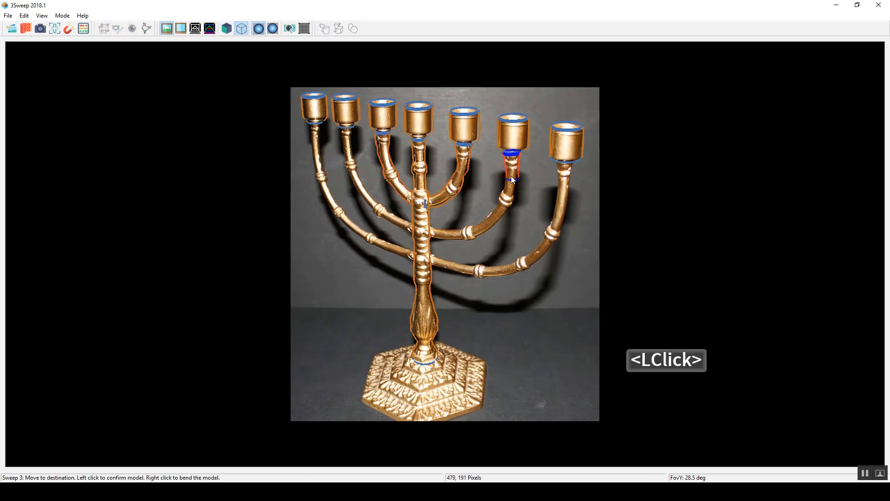
{"action": "left_click", "coordinate": [432, 230]}
{"action": "left_click", "coordinate": [564, 161]}
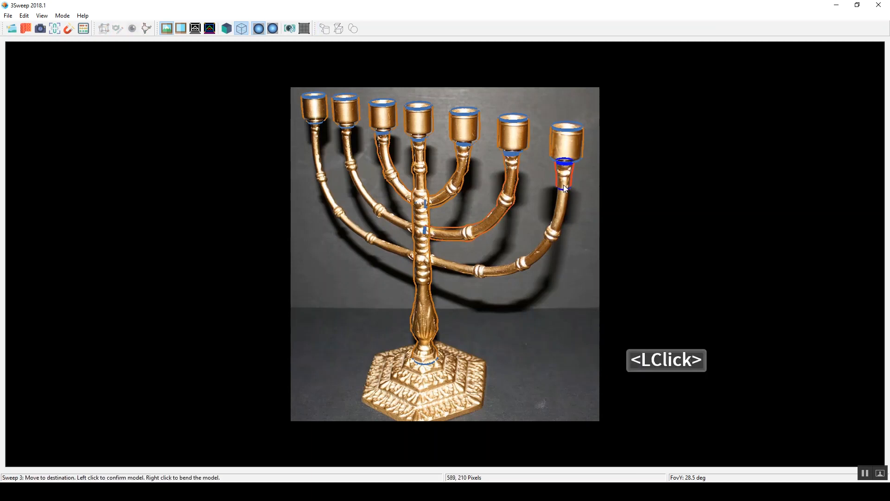
{"action": "left_click", "coordinate": [426, 260]}
Step: Sweep the outermost and middle left arms as bent models, from beneath their cups to the central stem
{"action": "left_click", "coordinate": [312, 124]}
{"action": "left_click", "coordinate": [416, 259]}
{"action": "left_click", "coordinate": [345, 126]}
{"action": "left_click", "coordinate": [407, 223]}
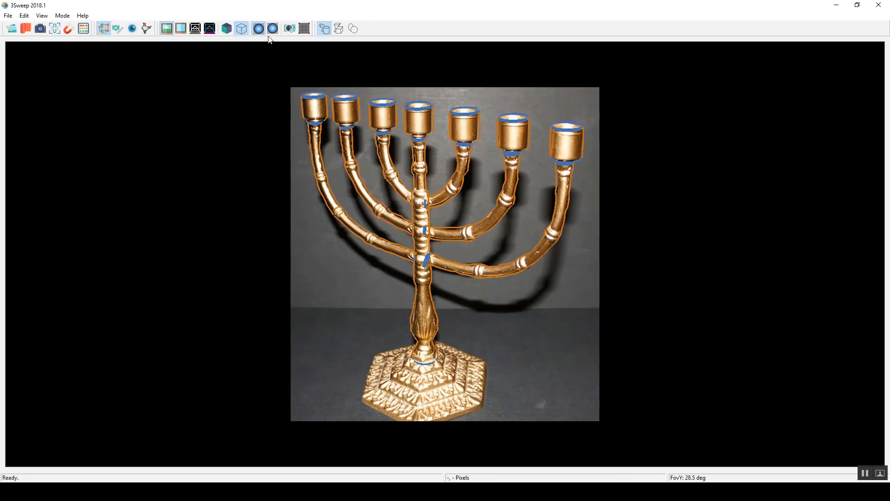
Step: Show the menorah parts as solid models and switch to view mode
{"action": "left_click", "coordinate": [229, 29]}
{"action": "right_click_drag", "start_coordinate": [459, 148], "coordinate": [468, 161]}
{"action": "key", "text": "3"}
{"action": "right_click_drag", "start_coordinate": [489, 118], "coordinate": [465, 113]}
{"action": "left_click", "coordinate": [289, 28]}
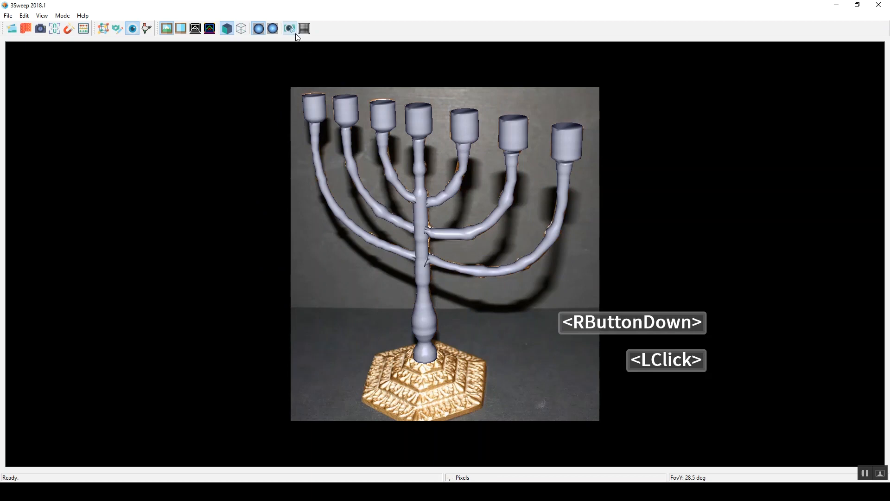
Step: Open the constraint window and add Parallelism and Overlapping Axis Endpoints constraints between the outermost right arm and its cup
{"action": "left_click", "coordinate": [464, 268]}
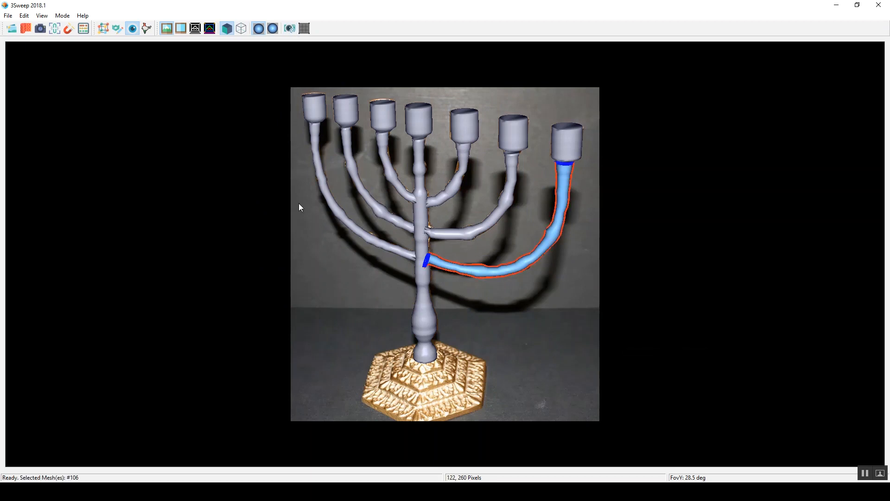
{"action": "left_click_drag", "start_coordinate": [288, 163], "coordinate": [567, 312]}
{"action": "left_click", "coordinate": [560, 143]}
{"action": "double_click", "coordinate": [563, 176], "text": "shift"}
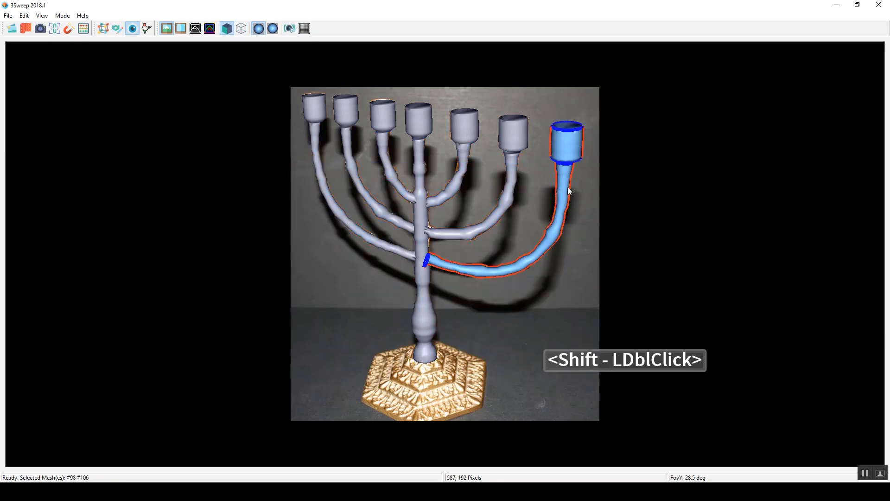
{"action": "left_click", "coordinate": [55, 28]}
{"action": "left_click_drag", "start_coordinate": [130, 83], "coordinate": [191, 81]}
{"action": "left_click", "coordinate": [88, 102]}
{"action": "left_click", "coordinate": [157, 101]}
Step: Add Parallelism and Overlapping Axis Endpoints constraints to the middle right arm with its cup and the inner right arm with its cup
{"action": "left_click", "coordinate": [516, 173]}
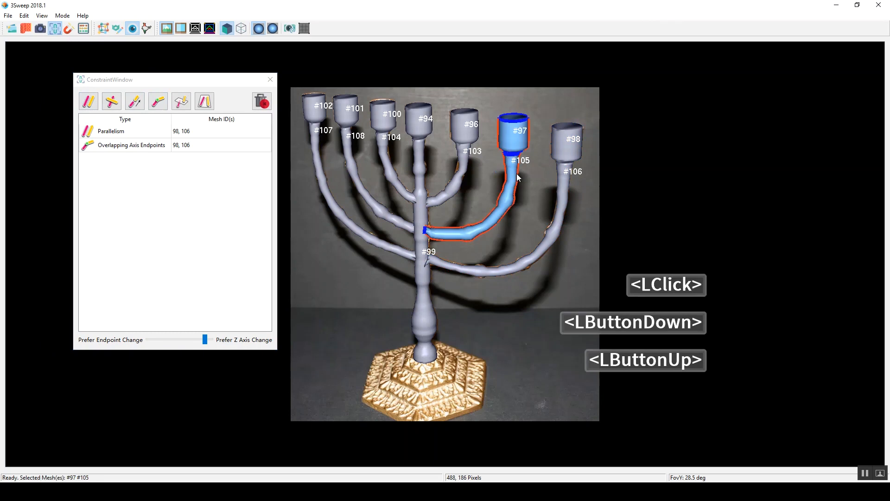
{"action": "left_click", "coordinate": [88, 101]}
{"action": "left_click", "coordinate": [157, 101]}
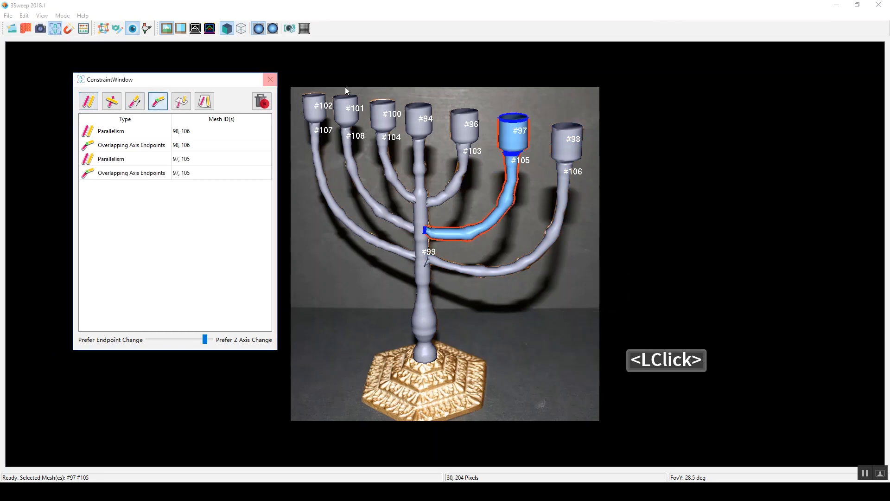
{"action": "left_click", "coordinate": [469, 162]}
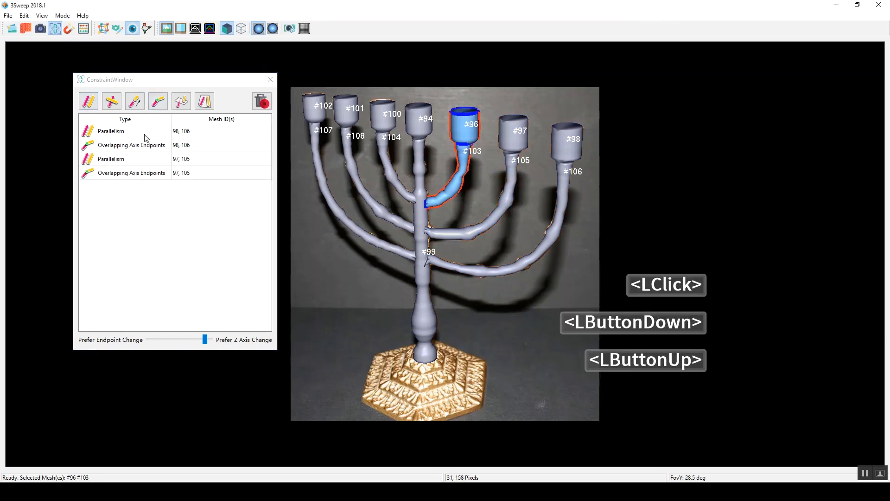
{"action": "left_click", "coordinate": [89, 102]}
{"action": "left_click", "coordinate": [158, 101]}
Step: Add Parallelism and Overlapping Axis Endpoints constraints to the stem with its cup and the inner left arm with its cup
{"action": "left_click_drag", "start_coordinate": [408, 85], "coordinate": [426, 147]}
{"action": "left_click", "coordinate": [88, 101]}
{"action": "left_click", "coordinate": [158, 101]}
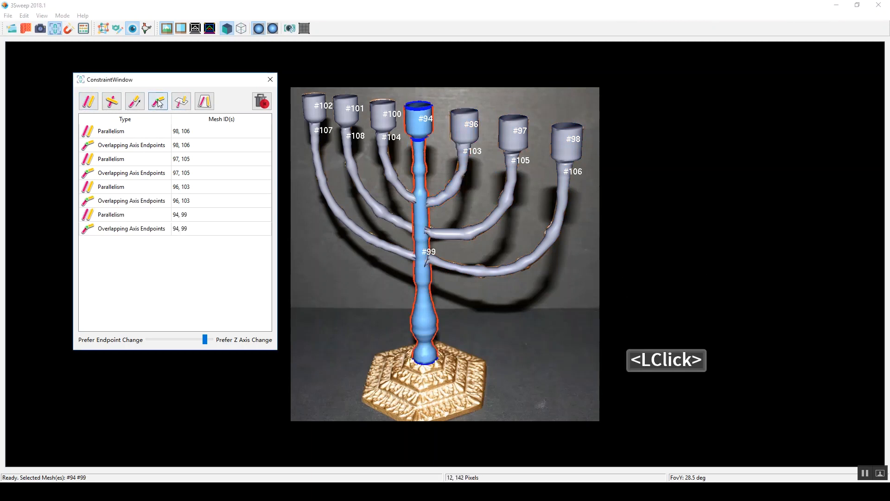
{"action": "left_click_drag", "start_coordinate": [374, 101], "coordinate": [388, 148]}
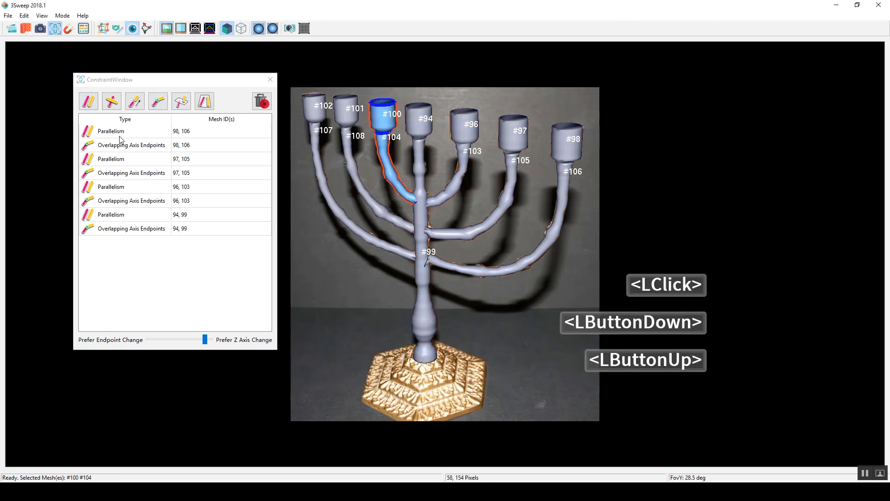
{"action": "left_click", "coordinate": [89, 101]}
{"action": "left_click", "coordinate": [157, 101]}
Step: Add Parallelism and Overlapping Axis Endpoints constraints to the middle left arm with its cup and the outermost left arm with its cup
{"action": "left_click_drag", "start_coordinate": [343, 89], "coordinate": [349, 151]}
{"action": "left_click", "coordinate": [89, 102]}
{"action": "left_click", "coordinate": [158, 101]}
{"action": "left_click_drag", "start_coordinate": [307, 91], "coordinate": [321, 149]}
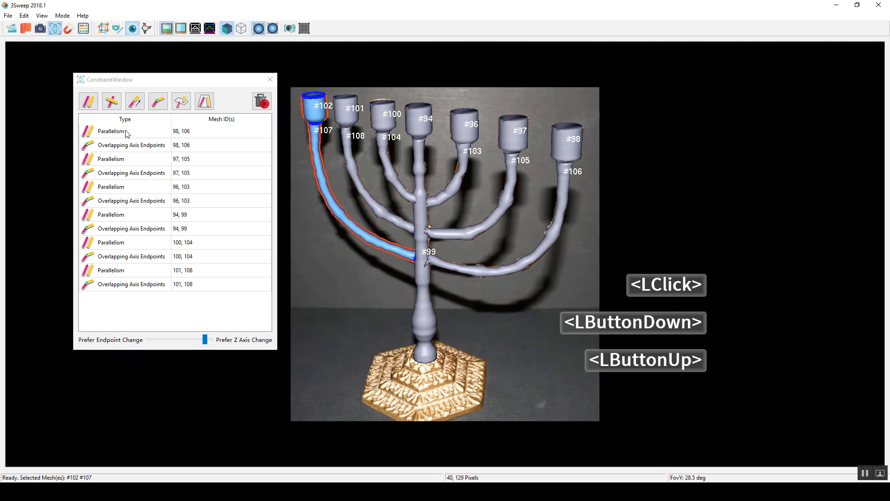
{"action": "left_click", "coordinate": [89, 101]}
{"action": "left_click", "coordinate": [157, 102]}
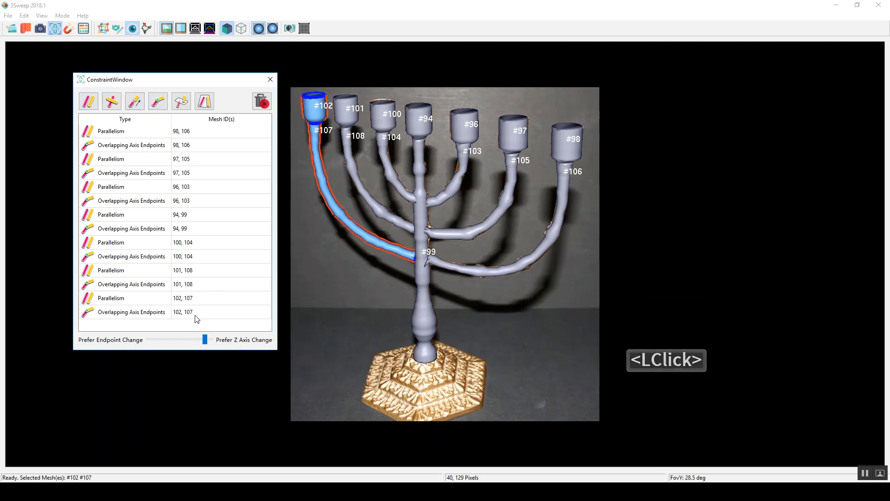
Step: Add a Coplanar Axes constraint across the stem and all six arms and solve the constraints
{"action": "left_click", "coordinate": [398, 286]}
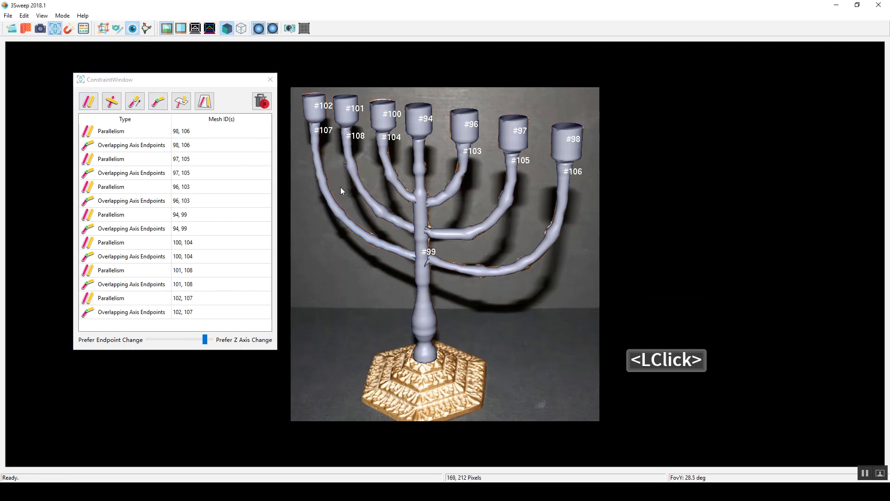
{"action": "left_click_drag", "start_coordinate": [298, 164], "coordinate": [570, 299]}
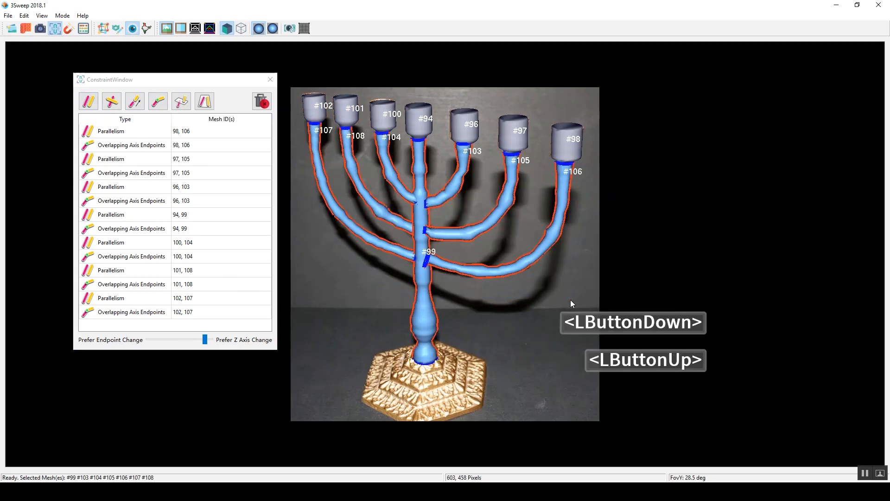
{"action": "left_click", "coordinate": [208, 105]}
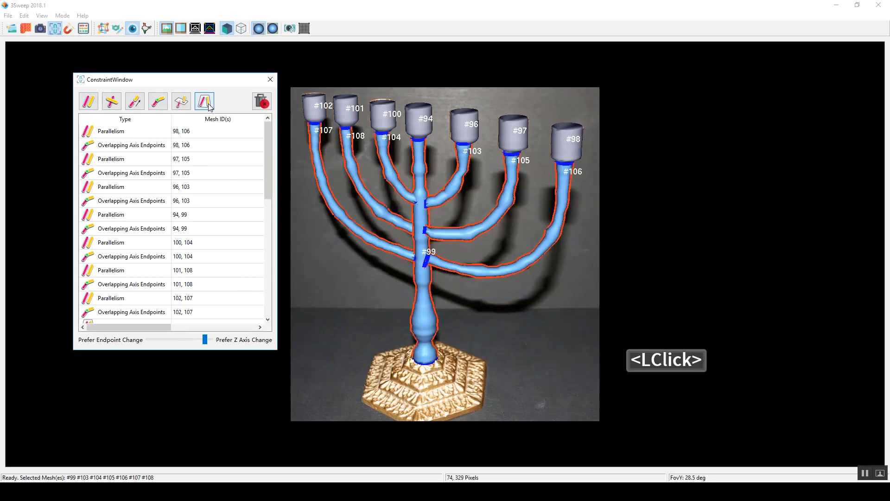
{"action": "left_click", "coordinate": [320, 286]}
{"action": "left_click", "coordinate": [84, 29]}
{"action": "right_click_drag", "start_coordinate": [426, 116], "coordinate": [478, 148]}
{"action": "right_click_drag", "start_coordinate": [478, 148], "coordinate": [455, 166]}
{"action": "left_click", "coordinate": [290, 31]}
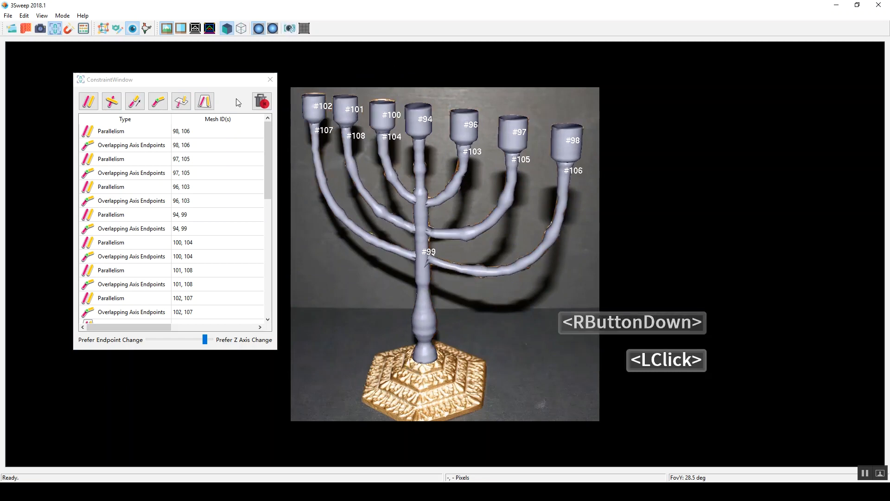
Step: Close the constraint window and texture all menorah meshes from the photo, removing the foreground with the Patch-Match algorithm
{"action": "left_click_drag", "start_coordinate": [192, 81], "coordinate": [165, 101]}
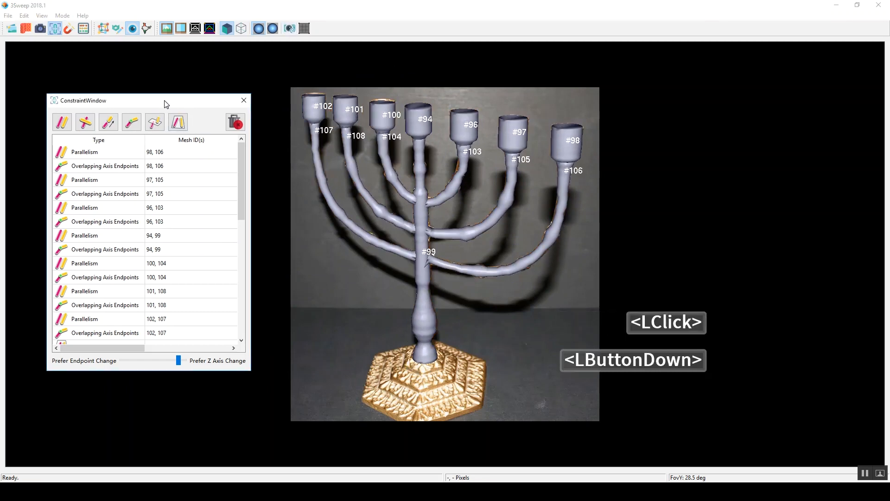
{"action": "left_click", "coordinate": [244, 100]}
{"action": "left_click_drag", "start_coordinate": [376, 283], "coordinate": [165, 371]}
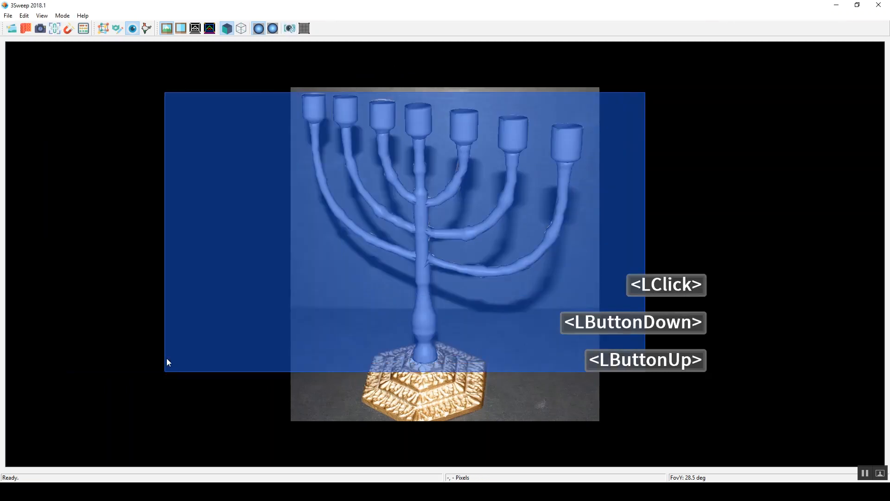
{"action": "left_click", "coordinate": [26, 32]}
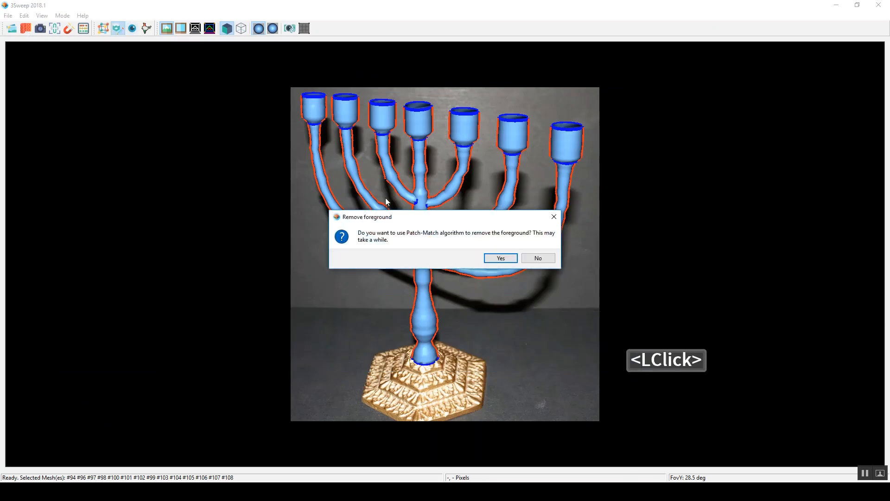
{"action": "left_click", "coordinate": [491, 257]}
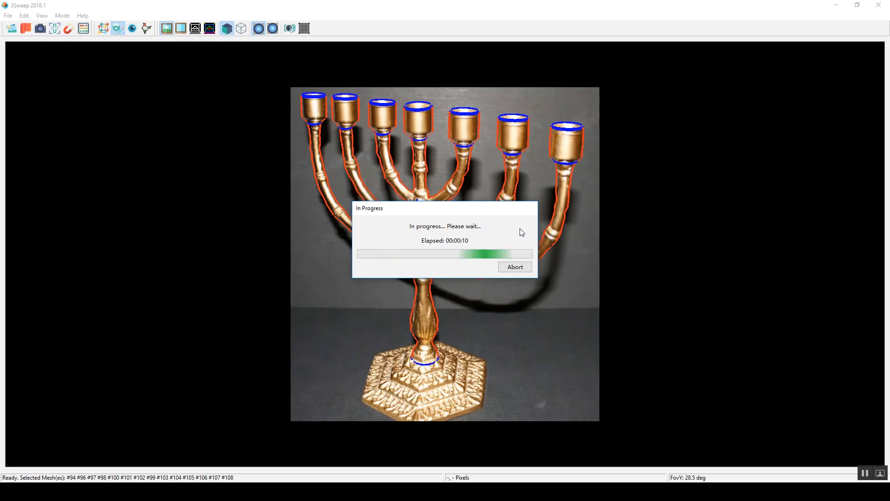
{"action": "left_click", "coordinate": [610, 213]}
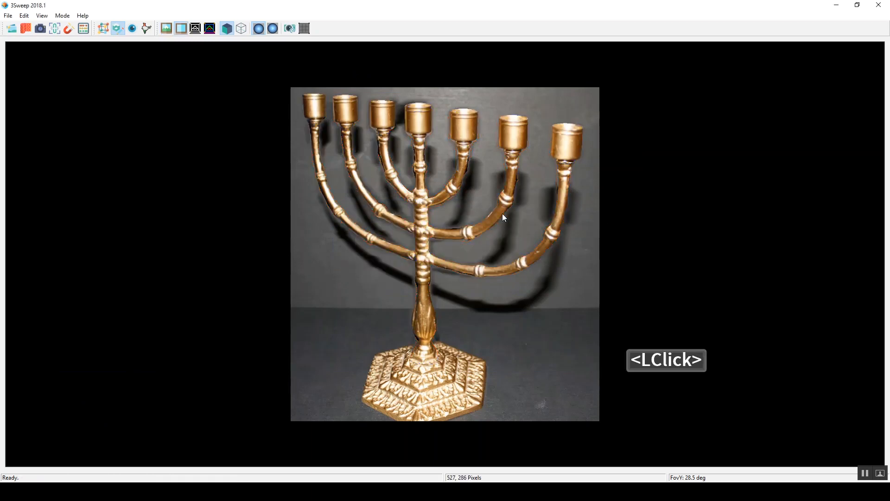
Step: Rotate the inner right arm together with its cup about the central cup's axis
{"action": "key", "text": "3"}
{"action": "right_click_drag", "start_coordinate": [469, 178], "coordinate": [456, 143]}
{"action": "key", "text": "2"}
{"action": "key", "text": "3"}
{"action": "left_click", "coordinate": [456, 144]}
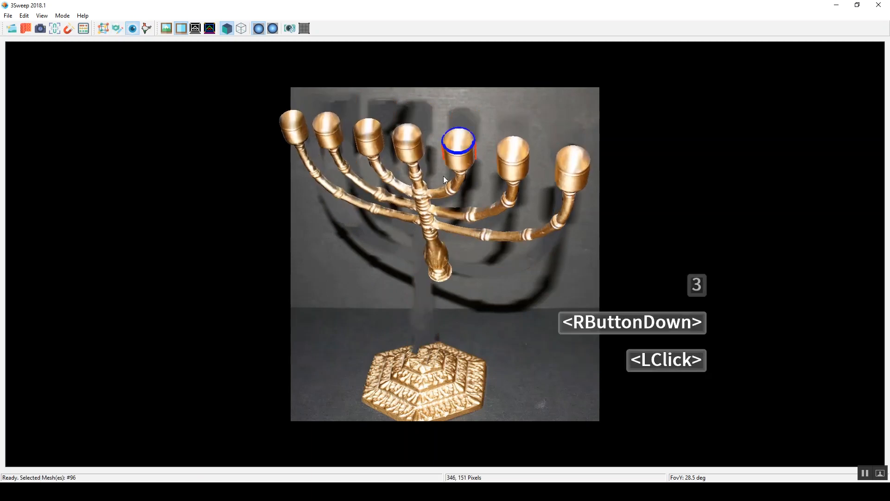
{"action": "left_click", "coordinate": [410, 147], "text": "shift"}
{"action": "key", "text": "2"}
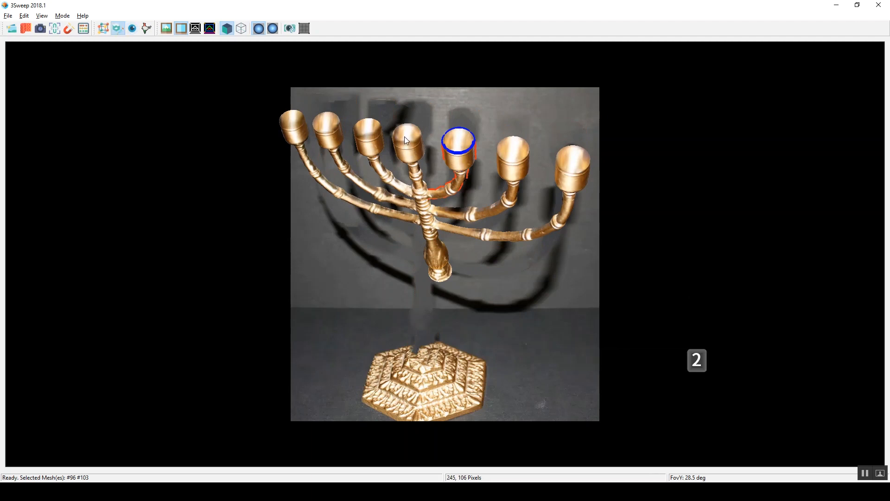
{"action": "left_click", "coordinate": [404, 137], "text": "alt"}
{"action": "mouse_move", "coordinate": [472, 155]}
{"action": "right_mouse_down"}
{"action": "mouse_move", "coordinate": [468, 125]}
{"action": "mouse_move", "coordinate": [472, 146]}
{"action": "right_mouse_up"}
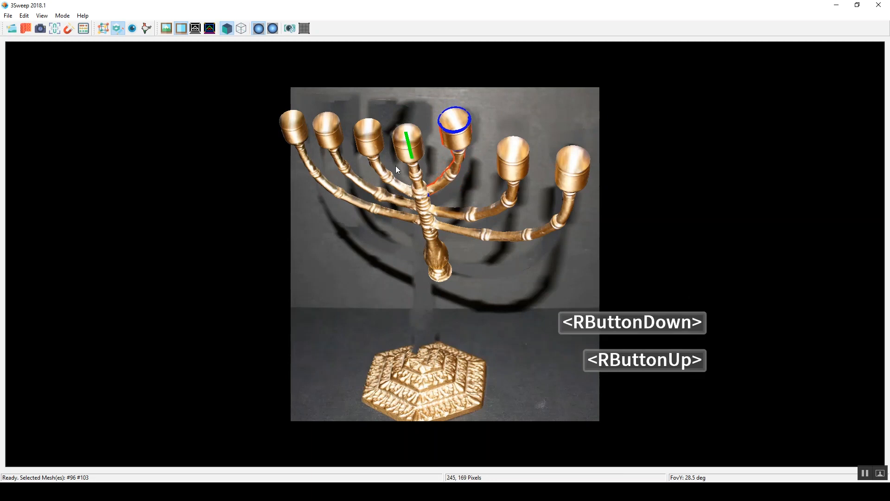
Step: Rotate the inner left arm together with its cup about the central cup's axis
{"action": "left_click", "coordinate": [376, 132]}
{"action": "left_click", "coordinate": [415, 131], "text": "shift"}
{"action": "left_click", "coordinate": [417, 138], "text": "alt"}
{"action": "right_click_drag", "start_coordinate": [383, 130], "coordinate": [363, 152]}
Step: Rotate the outermost left arm together with its cup about the central cup's axis
{"action": "left_click", "coordinate": [308, 155]}
{"action": "left_click", "coordinate": [309, 162], "text": "shift"}
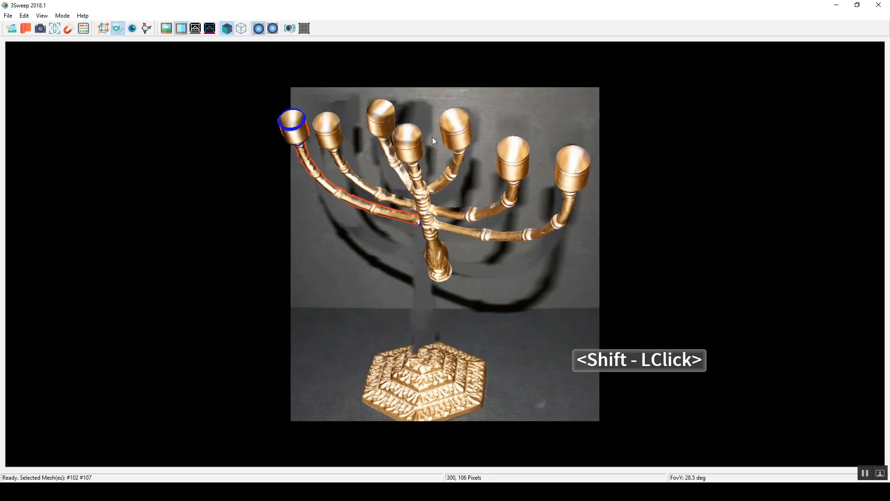
{"action": "left_click", "coordinate": [410, 142], "text": "alt"}
{"action": "right_click_drag", "start_coordinate": [372, 160], "coordinate": [355, 210]}
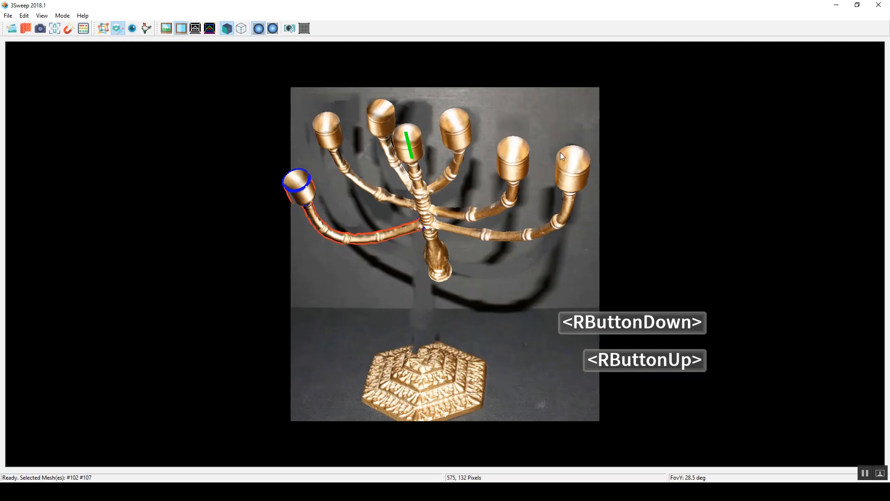
Step: Rotate the outermost right arm together with its cup about the central cup's axis
{"action": "left_click", "coordinate": [576, 168]}
{"action": "left_click", "coordinate": [554, 213], "text": "shift"}
{"action": "left_click", "coordinate": [414, 143], "text": "alt"}
{"action": "right_click_drag", "start_coordinate": [534, 172], "coordinate": [519, 190]}
{"action": "left_click", "coordinate": [536, 183]}
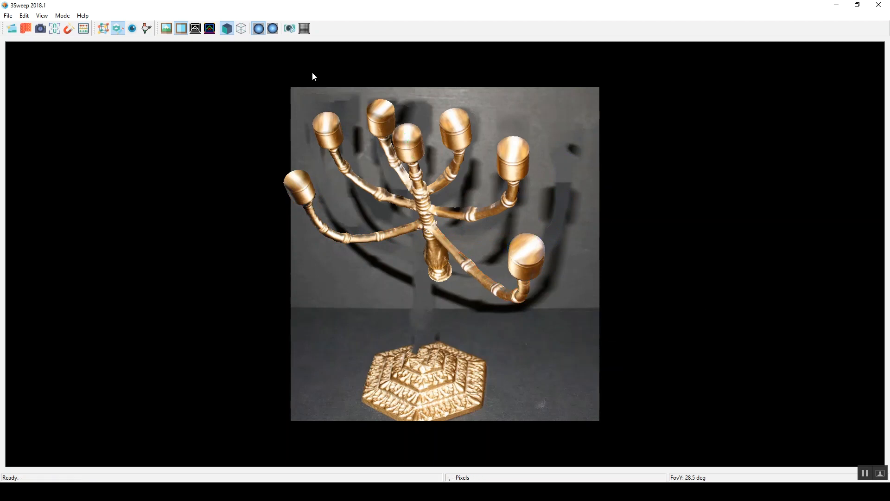
Step: Reset the view and spin the inner left, inner right and outermost right cups, each about its own axis
{"action": "left_click", "coordinate": [291, 32]}
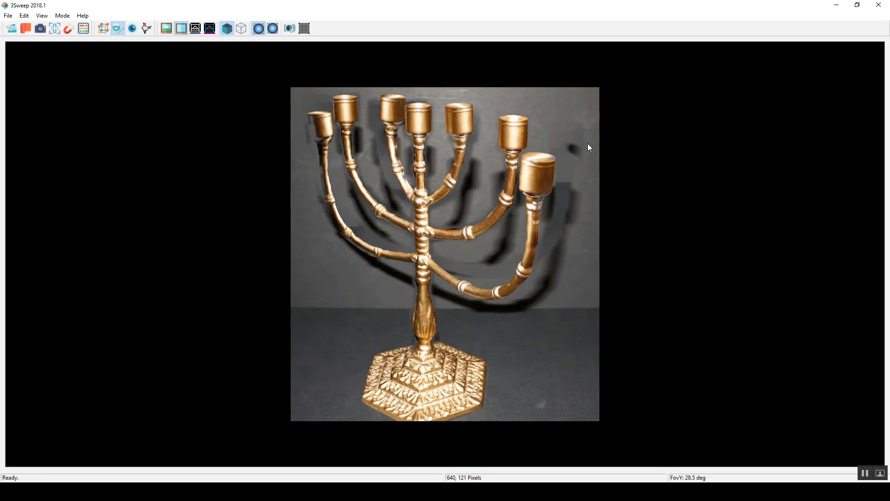
{"action": "left_click", "coordinate": [392, 112]}
{"action": "left_click", "coordinate": [388, 119], "text": "alt"}
{"action": "right_click", "coordinate": [393, 123]}
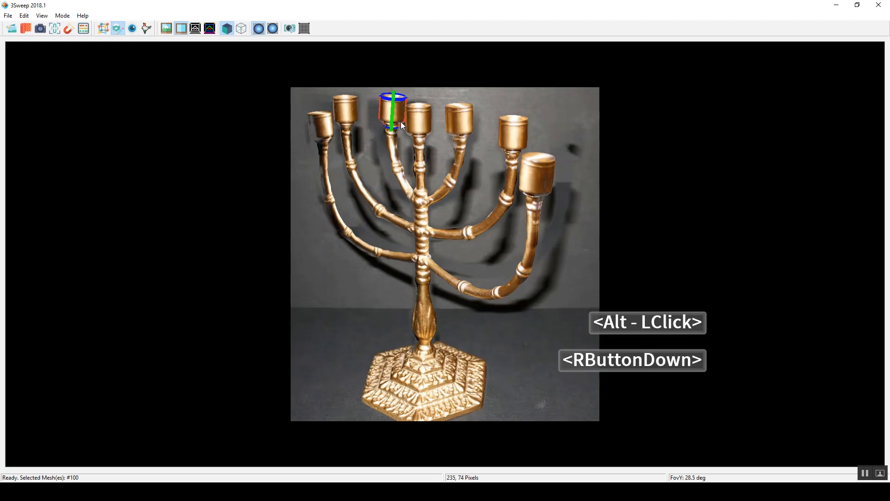
{"action": "left_click", "coordinate": [447, 102]}
{"action": "left_click", "coordinate": [460, 127], "text": "alt"}
{"action": "right_click_drag", "start_coordinate": [452, 128], "coordinate": [441, 129]}
{"action": "left_click", "coordinate": [531, 173]}
{"action": "left_click", "coordinate": [532, 175], "text": "alt"}
{"action": "right_click_drag", "start_coordinate": [532, 175], "coordinate": [547, 183]}
{"action": "left_click", "coordinate": [546, 183]}
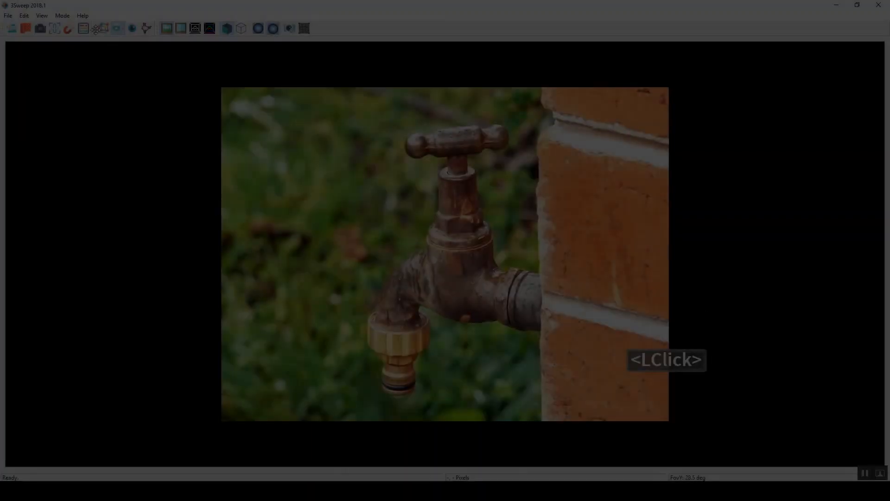
{"action": "double_click", "coordinate": [648, 475]}
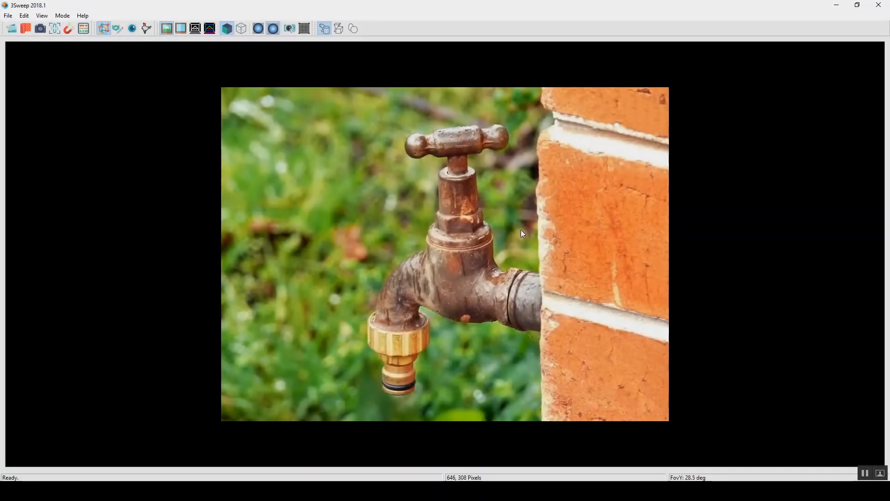
Step: Sweep the tap's pipe from the wall end, bending it down through the spout to the tip of the brass hose connector
{"action": "left_click_drag", "start_coordinate": [534, 272], "coordinate": [531, 330]}
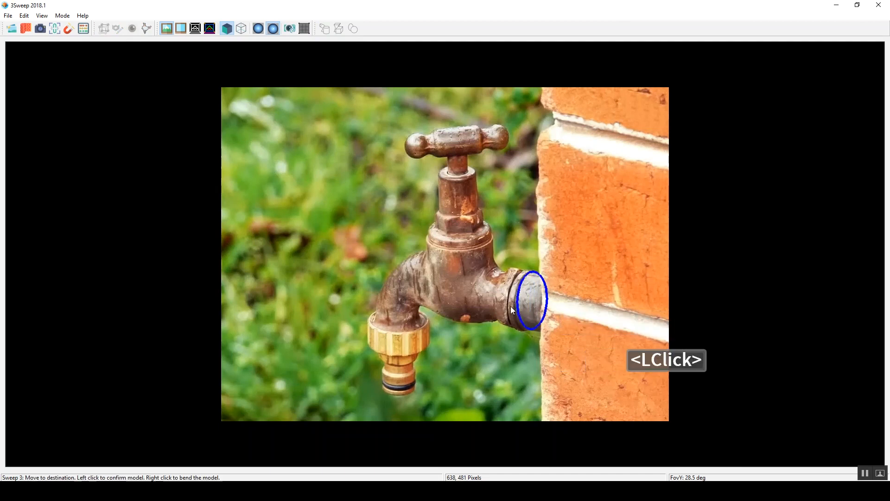
{"action": "left_click", "coordinate": [518, 311]}
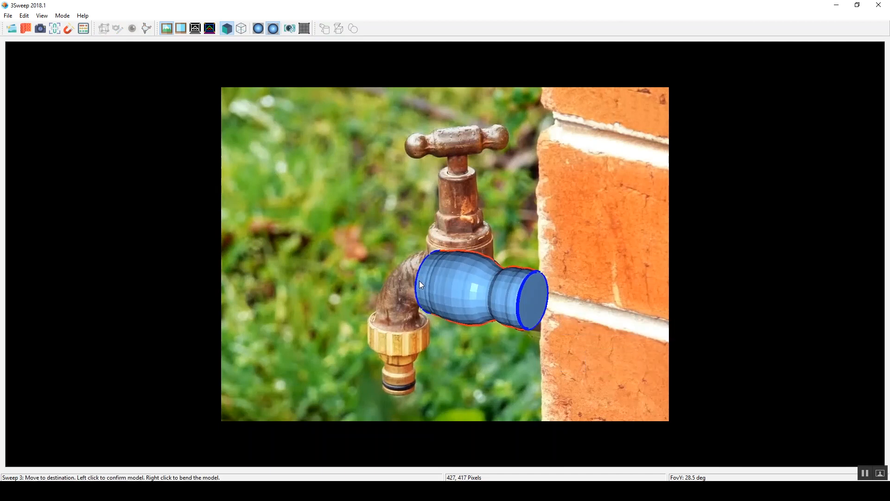
{"action": "right_click", "coordinate": [420, 283]}
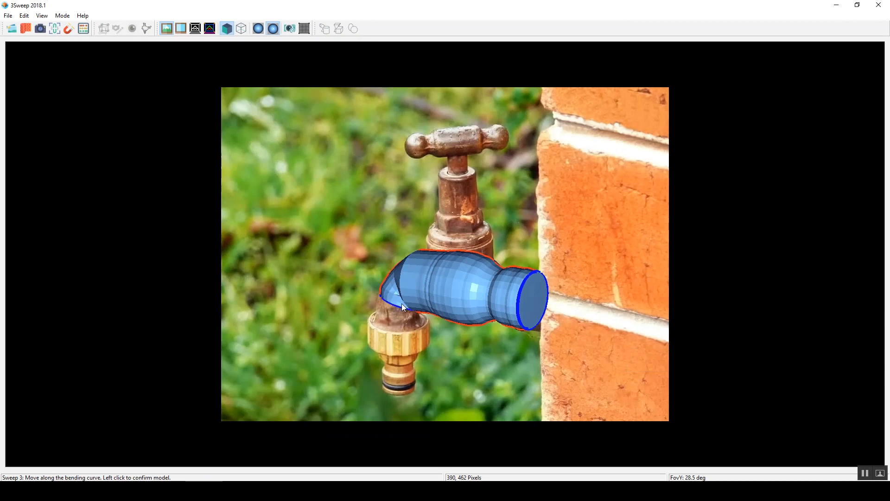
{"action": "left_click", "coordinate": [399, 394]}
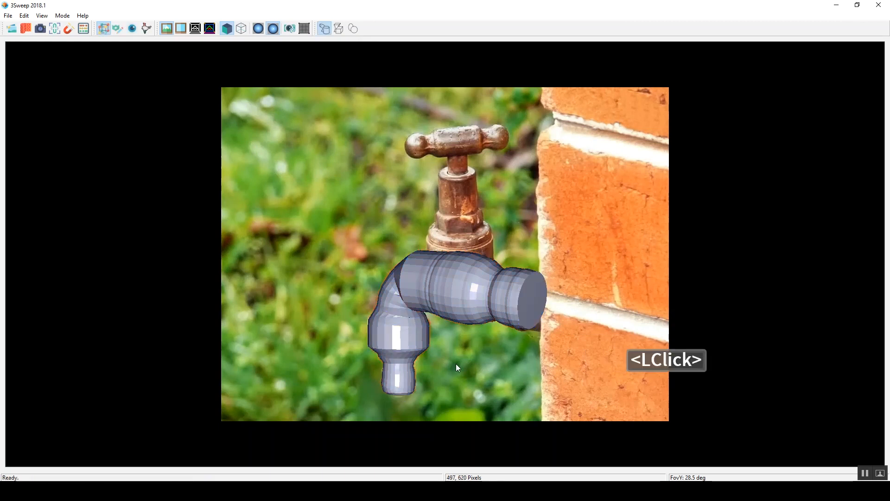
Step: Sweep the tap's vertical body from its top rim down into the horizontal pipe
{"action": "left_click", "coordinate": [440, 186]}
{"action": "left_click_drag", "start_coordinate": [440, 171], "coordinate": [468, 173]}
{"action": "left_click", "coordinate": [458, 181]}
{"action": "middle_click", "coordinate": [460, 260]}
{"action": "left_click", "coordinate": [460, 265]}
Step: Sweep the thin spindle from the top of the vertical body up to the tap handle
{"action": "left_click", "coordinate": [458, 176]}
{"action": "middle_click", "coordinate": [457, 158]}
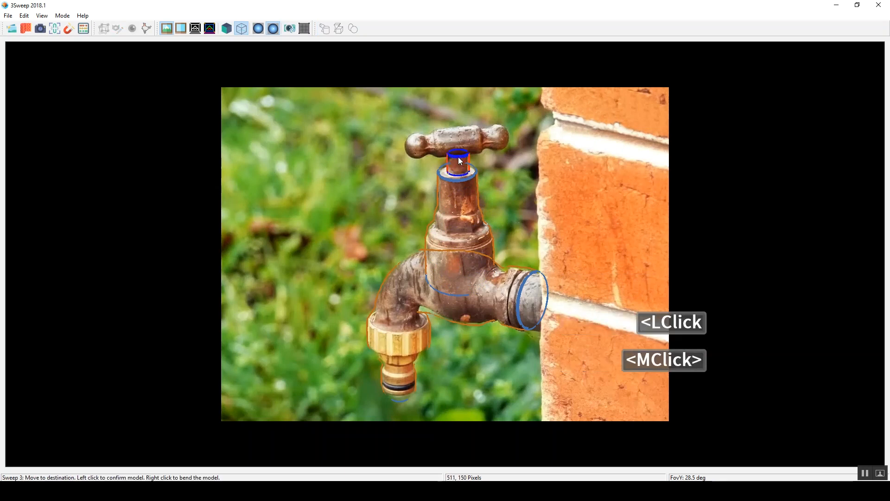
{"action": "left_click", "coordinate": [457, 156]}
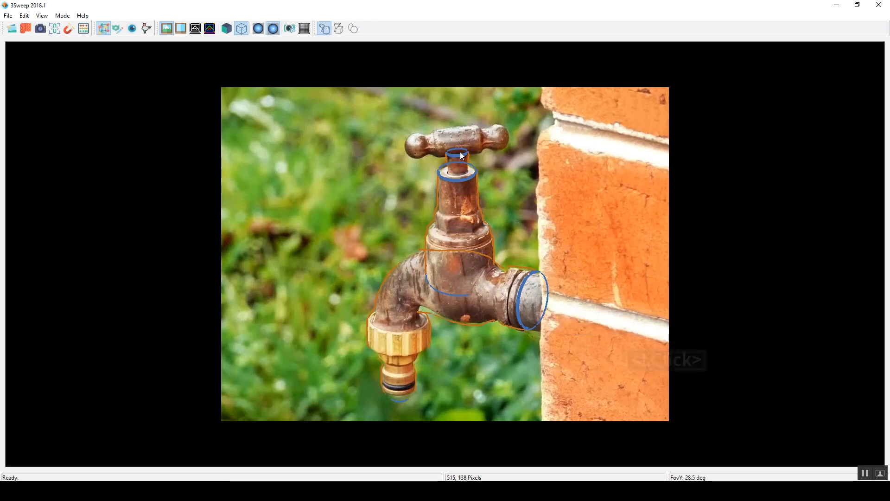
Step: Sweep the tap handle as two halves from its middle, one to the right knob and one to the left knob
{"action": "left_click_drag", "start_coordinate": [457, 156], "coordinate": [454, 130]}
{"action": "middle_click", "coordinate": [497, 136]}
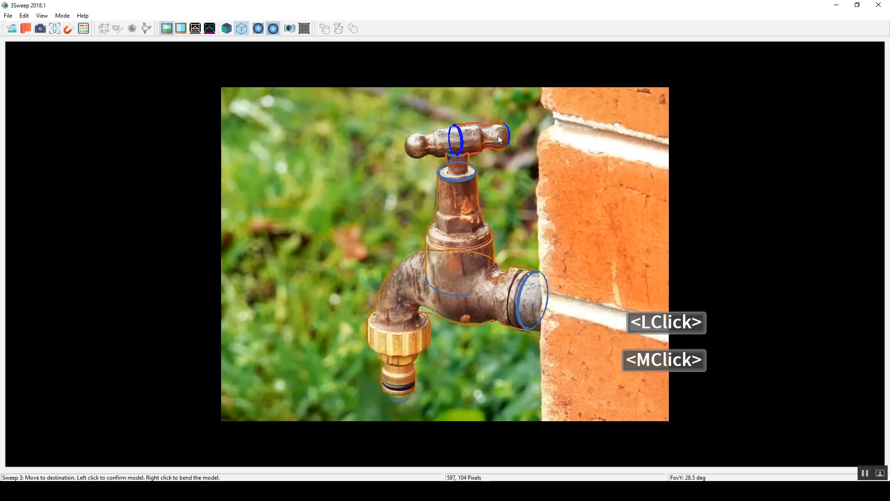
{"action": "left_click", "coordinate": [456, 126]}
{"action": "left_click_drag", "start_coordinate": [456, 126], "coordinate": [458, 155]}
{"action": "middle_click", "coordinate": [415, 146]}
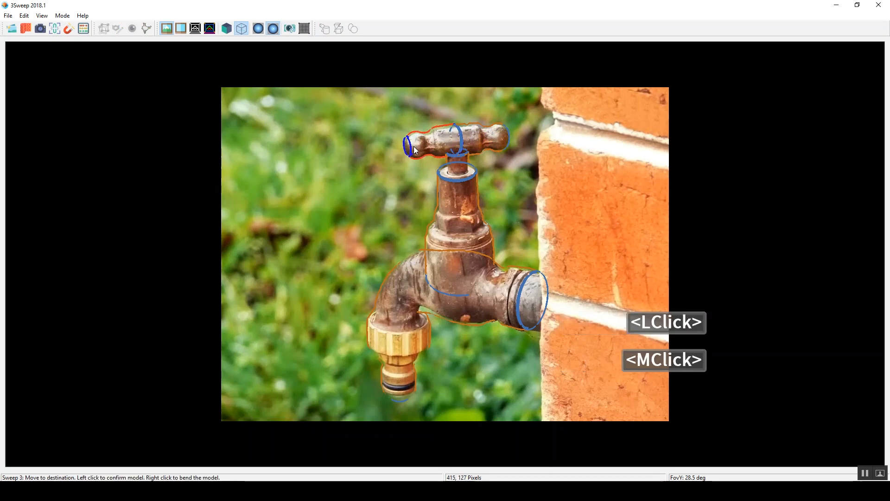
{"action": "left_click", "coordinate": [414, 146]}
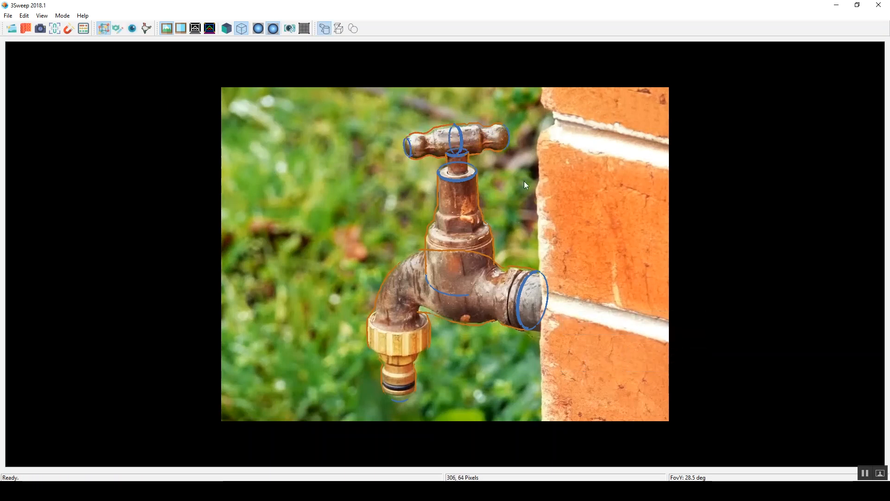
Step: Open the constraint window, add a Coplanar Axes constraint between the pipe and the vertical body, and show the model shaded
{"action": "left_click", "coordinate": [101, 28]}
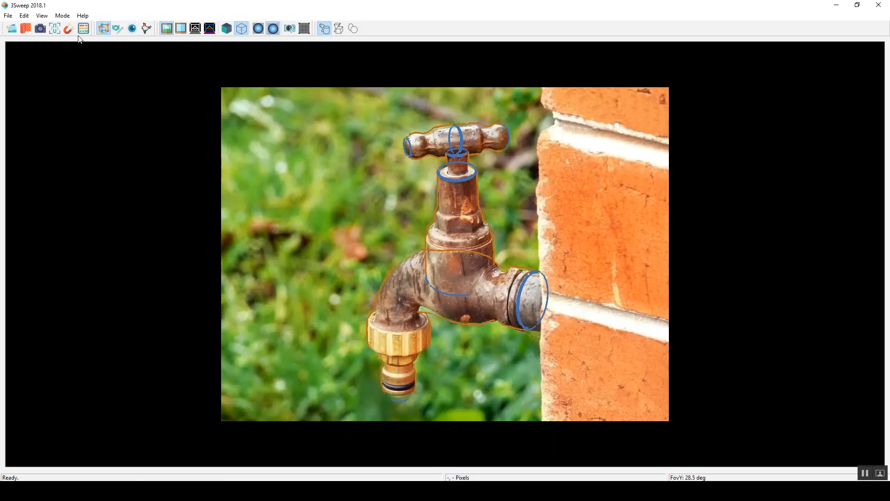
{"action": "left_click", "coordinate": [55, 29]}
{"action": "left_click_drag", "start_coordinate": [154, 88], "coordinate": [152, 88]}
{"action": "left_click", "coordinate": [297, 232]}
{"action": "left_click_drag", "start_coordinate": [183, 349], "coordinate": [180, 352]}
{"action": "left_click_drag", "start_coordinate": [157, 84], "coordinate": [184, 73]}
{"action": "left_click", "coordinate": [487, 297]}
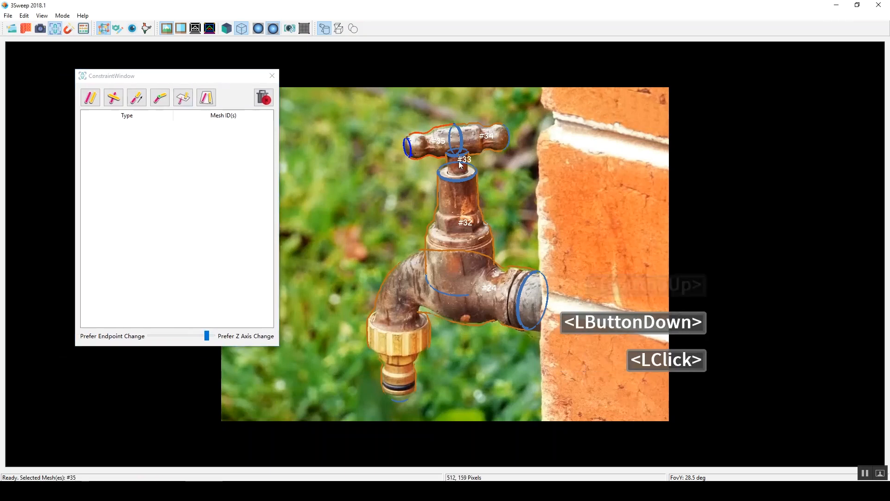
{"action": "left_click", "coordinate": [460, 213], "text": "shift"}
{"action": "left_click", "coordinate": [206, 97]}
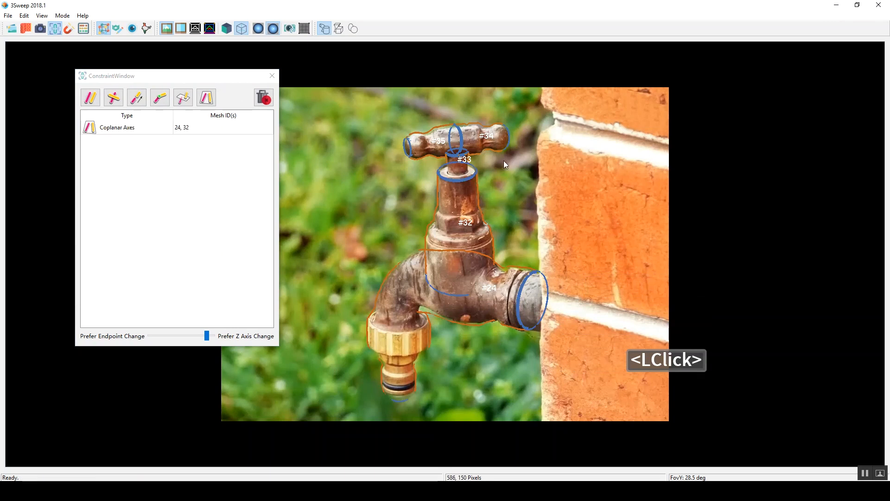
{"action": "left_click", "coordinate": [232, 29]}
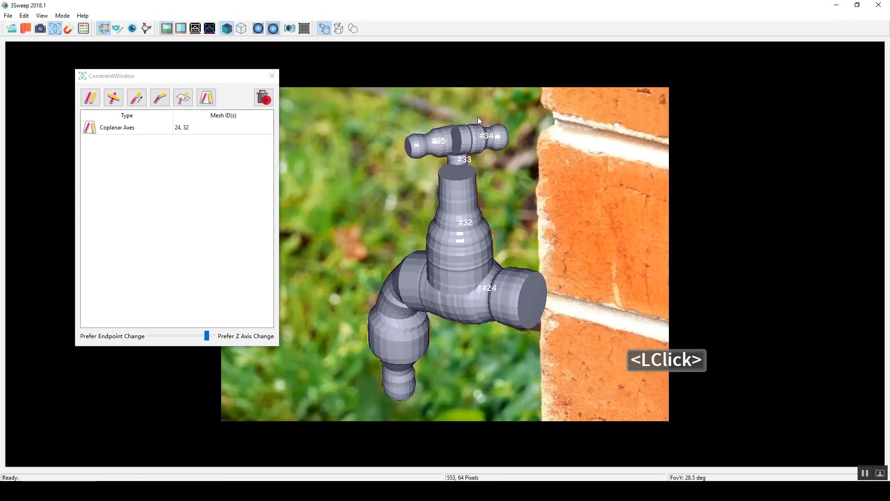
Step: Add Parallelism and Overlapping Axis Endpoints constraints to the two handle halves and to the vertical body with the spindle, and solve them
{"action": "key", "text": "3"}
{"action": "right_click", "coordinate": [472, 154]}
{"action": "left_click", "coordinate": [479, 160]}
{"action": "double_click", "coordinate": [438, 160], "text": "shift"}
{"action": "left_click", "coordinate": [91, 98]}
{"action": "left_click", "coordinate": [147, 95]}
{"action": "right_click_drag", "start_coordinate": [394, 166], "coordinate": [514, 223]}
{"action": "double_click", "coordinate": [514, 223], "text": "shift"}
{"action": "left_click", "coordinate": [94, 97]}
{"action": "left_click", "coordinate": [497, 162]}
{"action": "left_click", "coordinate": [86, 29]}
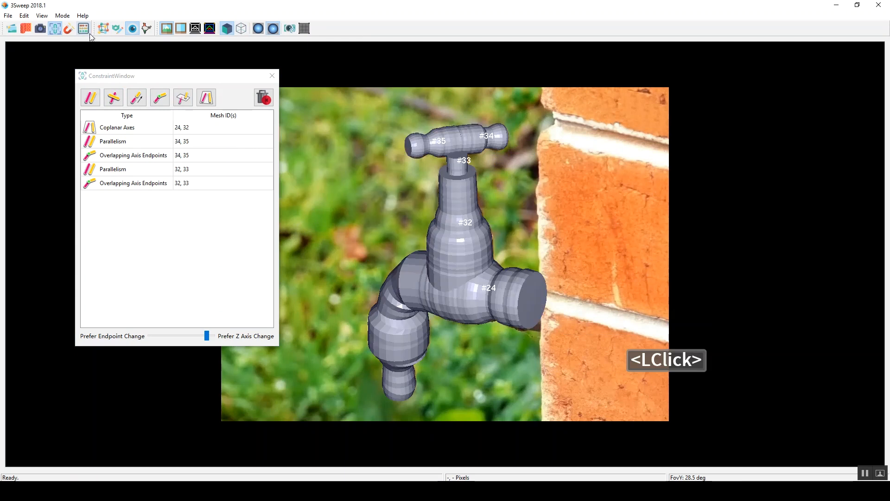
Step: Add a Coplanar Axes constraint between the spindle and the left handle half and solve the constraints
{"action": "right_click_drag", "start_coordinate": [386, 125], "coordinate": [455, 144]}
{"action": "left_click", "coordinate": [474, 144]}
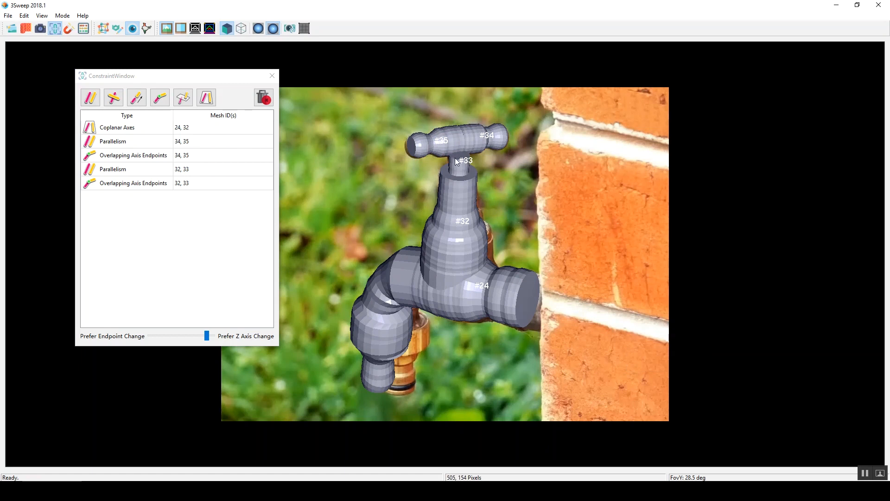
{"action": "left_click", "coordinate": [459, 143]}
{"action": "left_click", "coordinate": [465, 162], "text": "shift"}
{"action": "right_click_drag", "start_coordinate": [465, 163], "coordinate": [495, 206]}
{"action": "left_click", "coordinate": [207, 98]}
{"action": "left_click", "coordinate": [490, 143]}
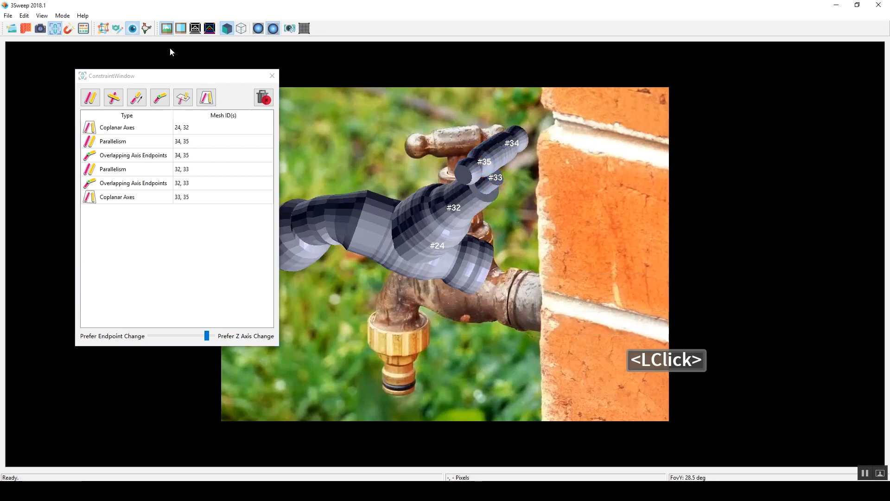
{"action": "left_click", "coordinate": [87, 29]}
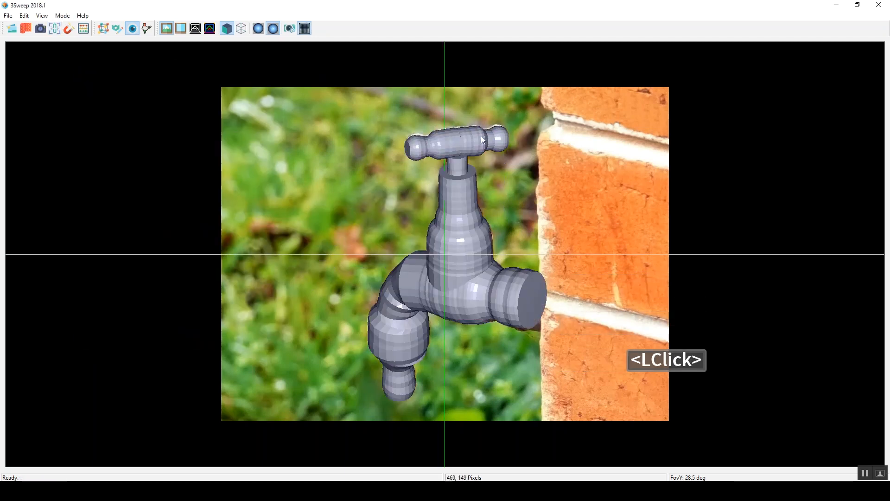
Step: Select all tap meshes in wireframe display and texture them from the photo, removing the foreground with Patch-Match
{"action": "left_click", "coordinate": [241, 28]}
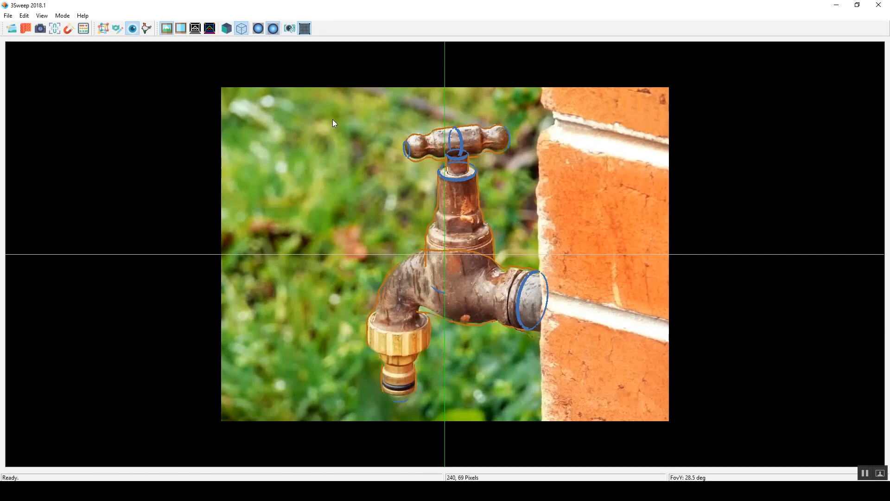
{"action": "left_click", "coordinate": [369, 141]}
{"action": "left_click_drag", "start_coordinate": [355, 106], "coordinate": [639, 370]}
{"action": "left_click", "coordinate": [41, 28]}
{"action": "left_click", "coordinate": [500, 259]}
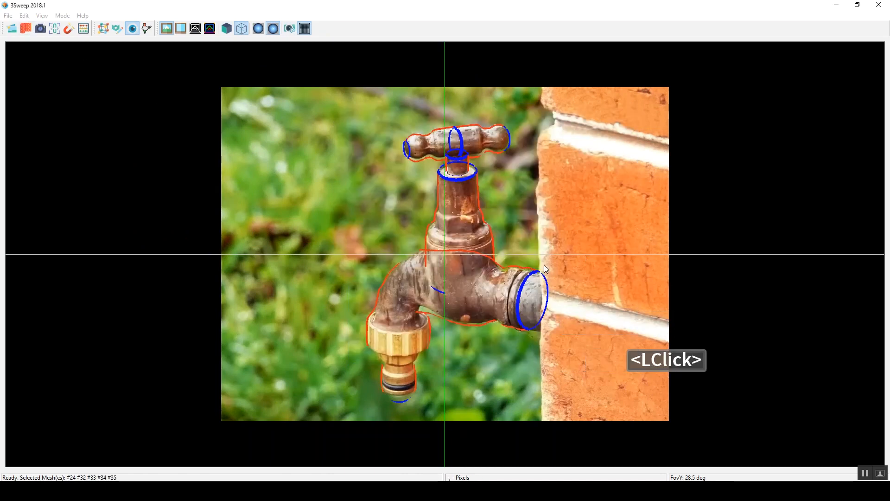
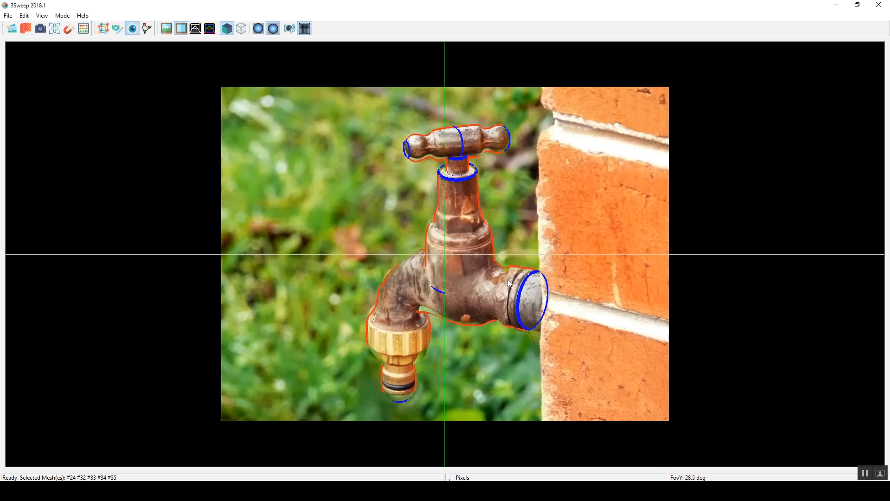
Step: Select both halves of the tap's handle and duplicate them in editing mode
{"action": "left_click", "coordinate": [517, 218]}
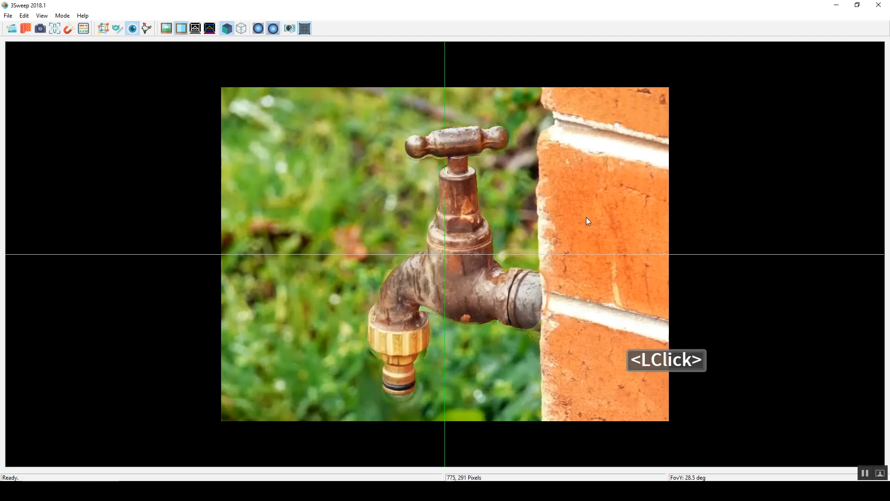
{"action": "left_click", "coordinate": [439, 144], "text": "shift"}
{"action": "left_click", "coordinate": [117, 28]}
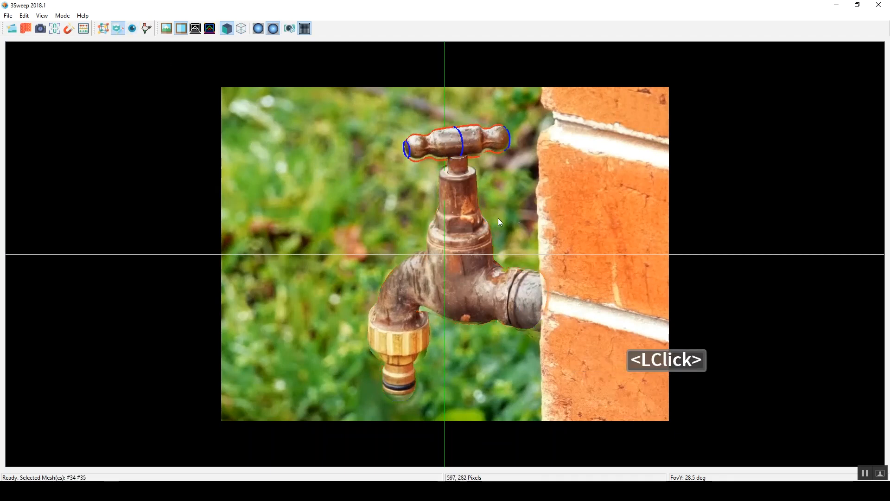
{"action": "key", "text": "ctrl+c"}
{"action": "key", "text": "ctrl+v"}
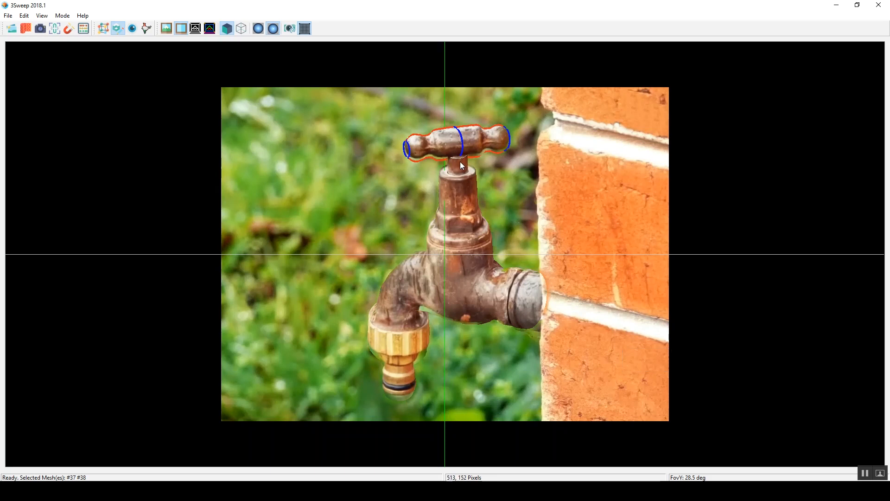
Step: Rotate and position the duplicated handle halves across the originals to form a four-armed cross handle
{"action": "left_click", "coordinate": [451, 156], "text": "alt"}
{"action": "right_click_drag", "start_coordinate": [422, 141], "coordinate": [477, 176]}
{"action": "middle_click_drag", "start_coordinate": [465, 160], "coordinate": [451, 171]}
{"action": "left_click", "coordinate": [492, 161]}
{"action": "left_click", "coordinate": [424, 139]}
{"action": "left_click", "coordinate": [482, 133], "text": "shift"}
{"action": "left_click", "coordinate": [455, 150], "text": "shift"}
{"action": "left_click", "coordinate": [446, 127], "text": "shift"}
{"action": "left_click", "coordinate": [468, 149], "text": "alt"}
{"action": "mouse_move", "coordinate": [467, 148]}
{"action": "right_mouse_down"}
{"action": "mouse_move", "coordinate": [482, 147]}
{"action": "mouse_move", "coordinate": [463, 141]}
{"action": "mouse_move", "coordinate": [469, 161]}
{"action": "right_mouse_up"}
{"action": "middle_click", "coordinate": [477, 150]}
{"action": "left_click", "coordinate": [492, 186]}
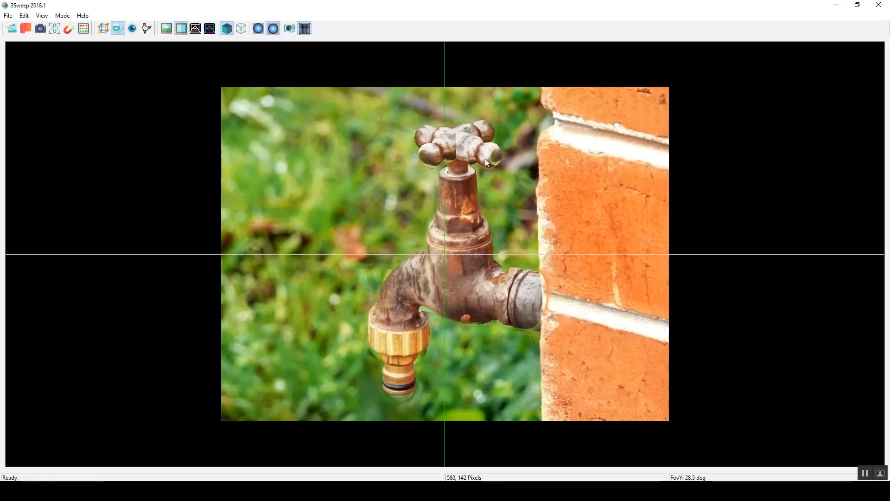
Step: Select all tap meshes and pose the whole tap in the photo by shifting it in depth and rotating it
{"action": "left_click_drag", "start_coordinate": [283, 87], "coordinate": [473, 284]}
{"action": "scroll", "coordinate": [491, 268], "scroll_direction": "down", "scroll_amount": 4}
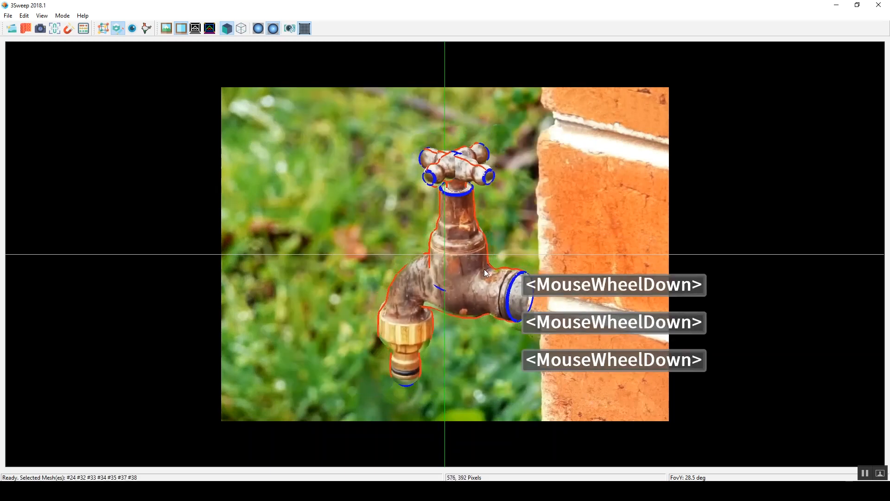
{"action": "middle_click_drag", "start_coordinate": [461, 265], "coordinate": [482, 267]}
{"action": "scroll", "coordinate": [482, 267], "scroll_direction": "up", "scroll_amount": 1}
{"action": "left_click", "coordinate": [413, 237]}
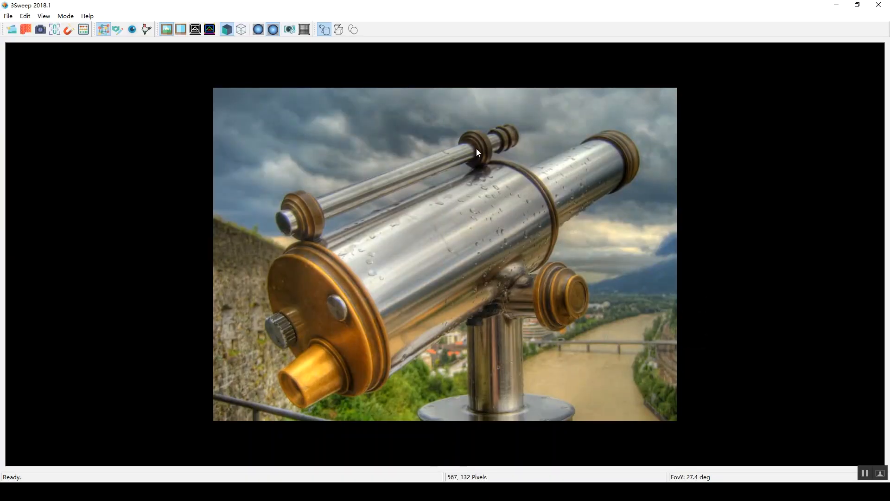
Step: Sweep the telescope's main barrel as a cylinder from the brass front face to the dark ring at its far end
{"action": "left_click_drag", "start_coordinate": [277, 257], "coordinate": [360, 395]}
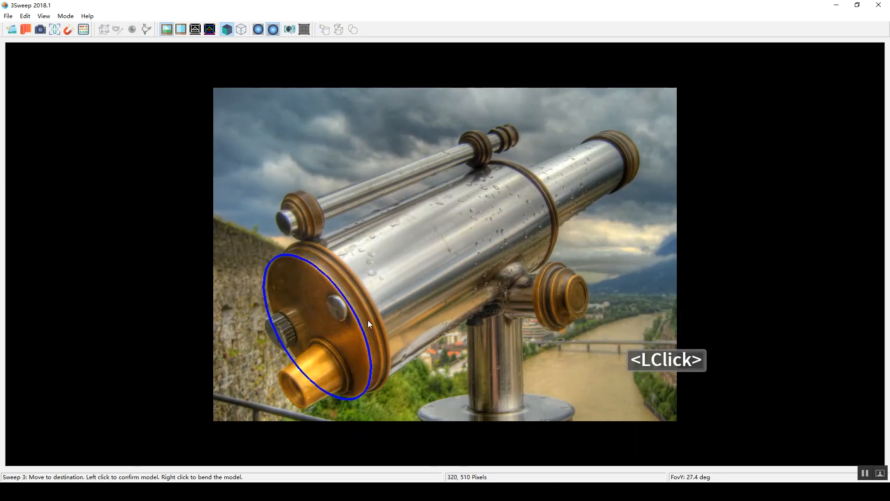
{"action": "left_click", "coordinate": [362, 323]}
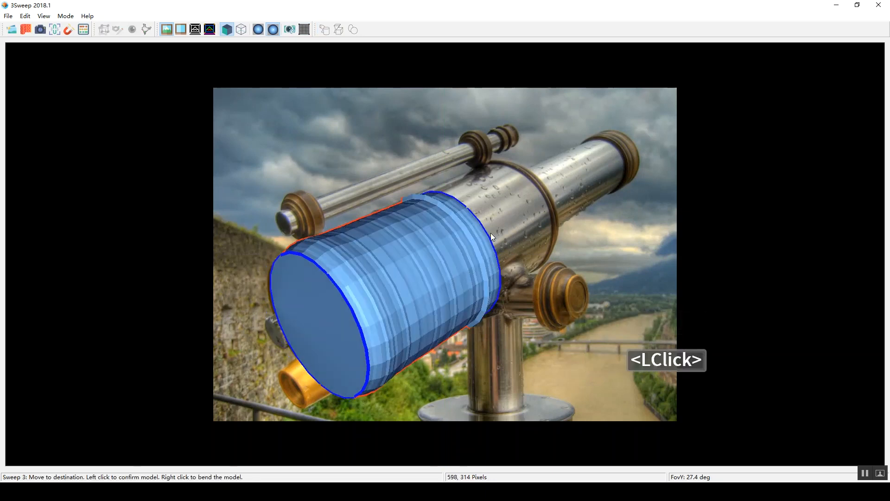
{"action": "left_click", "coordinate": [553, 193]}
Step: Sweep the telescope's narrow tube from its far end ring back to the main barrel, adjusting its depth until it meets the barrel
{"action": "left_click_drag", "start_coordinate": [609, 134], "coordinate": [631, 180]}
{"action": "left_click", "coordinate": [634, 144]}
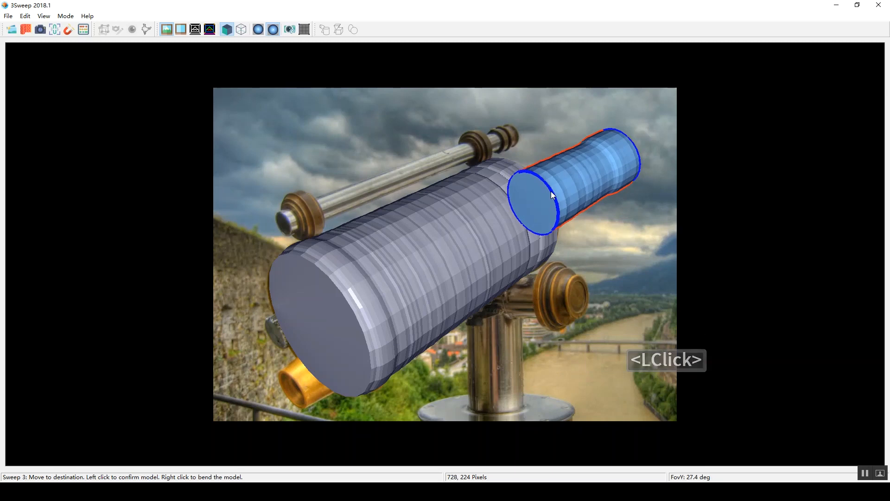
{"action": "key", "text": "ctrl+z"}
{"action": "key", "text": "ctrl+z"}
{"action": "key", "text": "ctrl+z"}
{"action": "key", "text": "ctrl+z"}
{"action": "key", "text": "ctrl+z"}
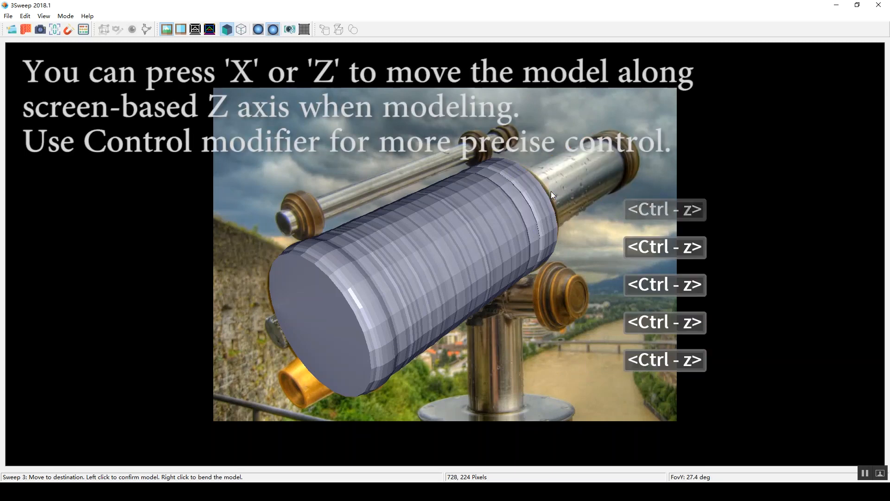
{"action": "key", "text": "ctrl+x"}
{"action": "key", "text": "ctrl+x"}
{"action": "key", "text": "ctrl+x"}
{"action": "key", "text": "ctrl+x"}
{"action": "key", "text": "ctrl+x"}
{"action": "key", "text": "ctrl+x"}
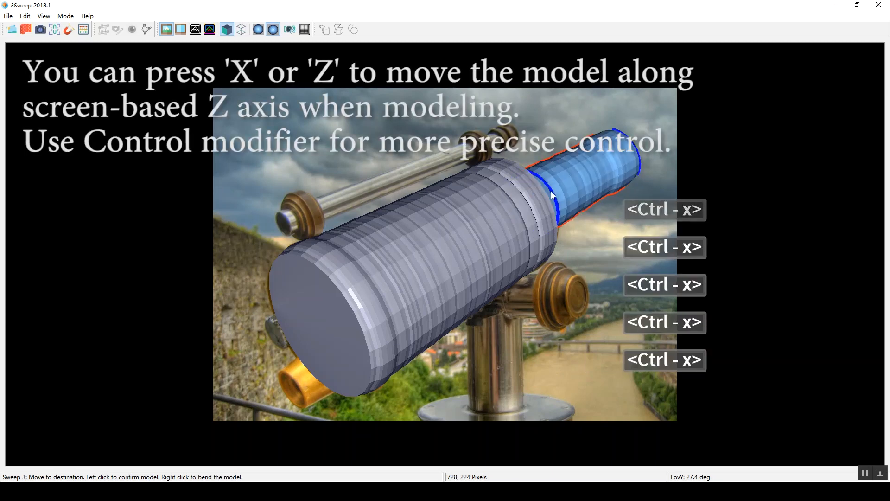
{"action": "key", "text": "ctrl+z"}
{"action": "key", "text": "ctrl+z"}
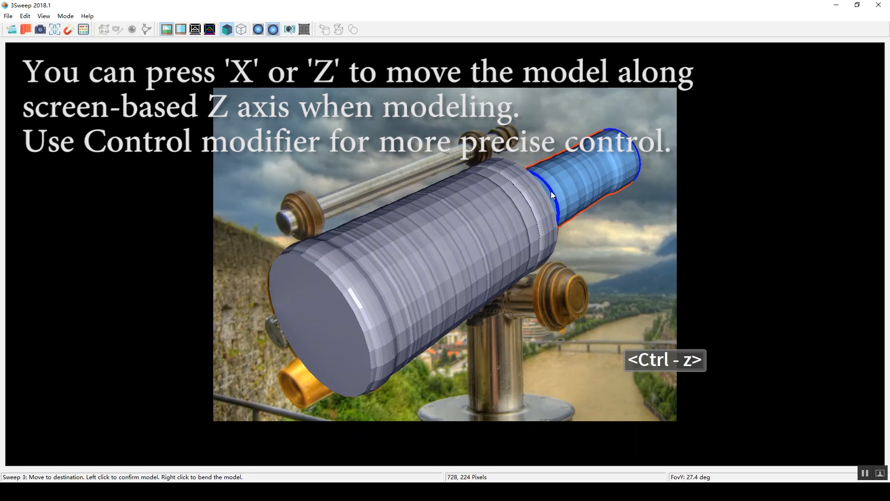
{"action": "left_click", "coordinate": [551, 191]}
Step: Select the main barrel and the narrow tube, open the constraint window and add an Overlapping Axis Endpoints constraint
{"action": "key", "text": "3"}
{"action": "right_click_drag", "start_coordinate": [586, 190], "coordinate": [529, 204]}
{"action": "left_click", "coordinate": [501, 206]}
{"action": "left_click", "coordinate": [561, 164], "text": "shift"}
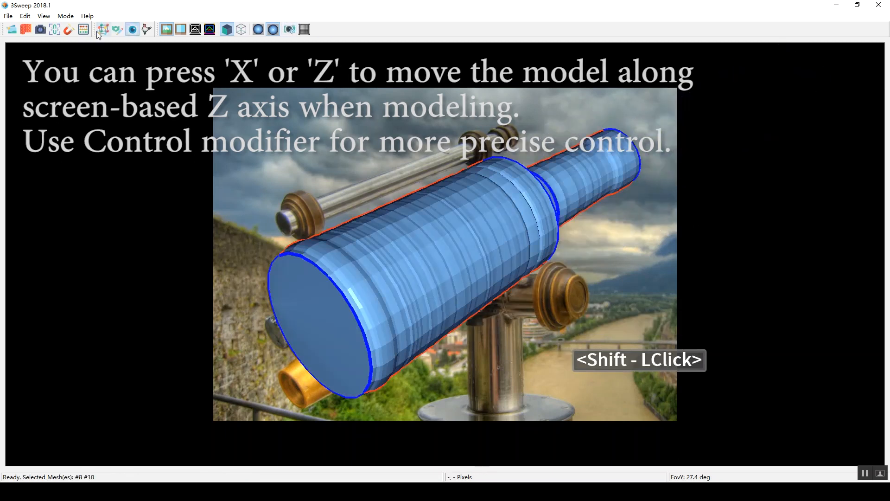
{"action": "left_click", "coordinate": [55, 30]}
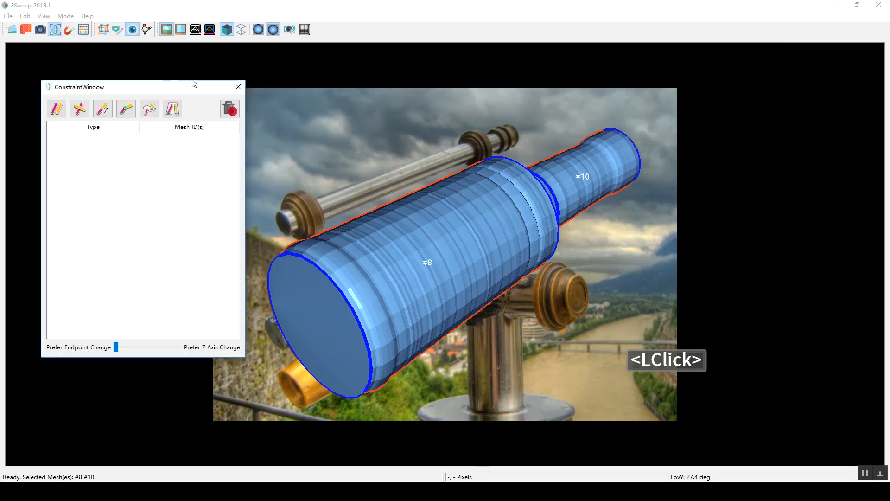
{"action": "left_click_drag", "start_coordinate": [182, 87], "coordinate": [172, 73]}
{"action": "left_click", "coordinate": [117, 93]}
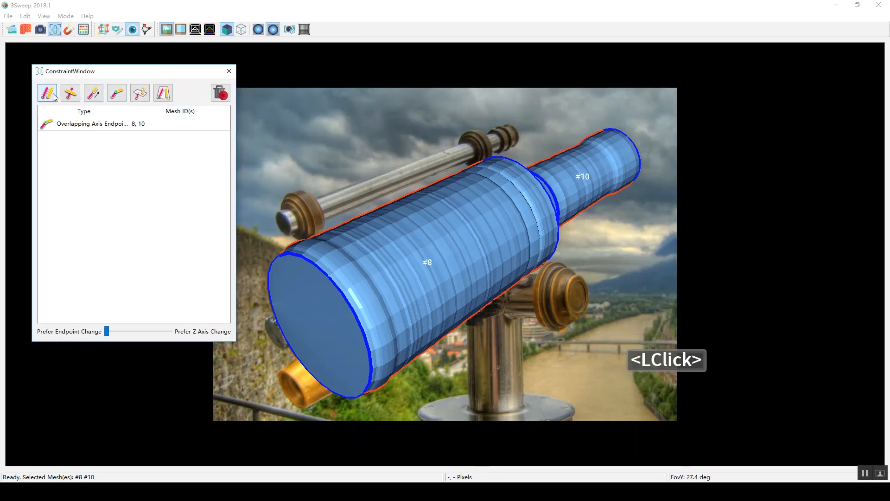
Step: Add a Colinear Axis Endpoints constraint to the barrel and narrow tube, with the solving preference shifted towards Z Axis Change
{"action": "left_click", "coordinate": [94, 93]}
{"action": "left_click_drag", "start_coordinate": [108, 332], "coordinate": [161, 332]}
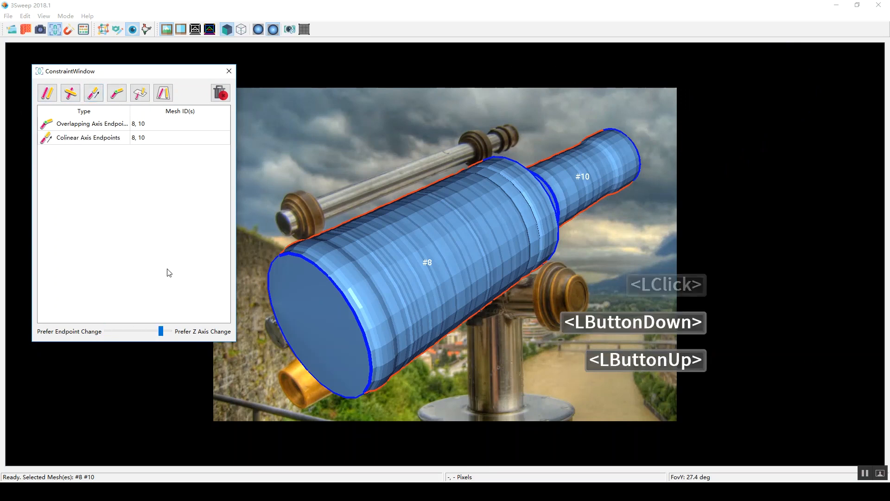
{"action": "left_click", "coordinate": [492, 114]}
Step: Sweep the vertical support post as a cylinder from its base plate up to the underside of the barrel
{"action": "left_click", "coordinate": [104, 29]}
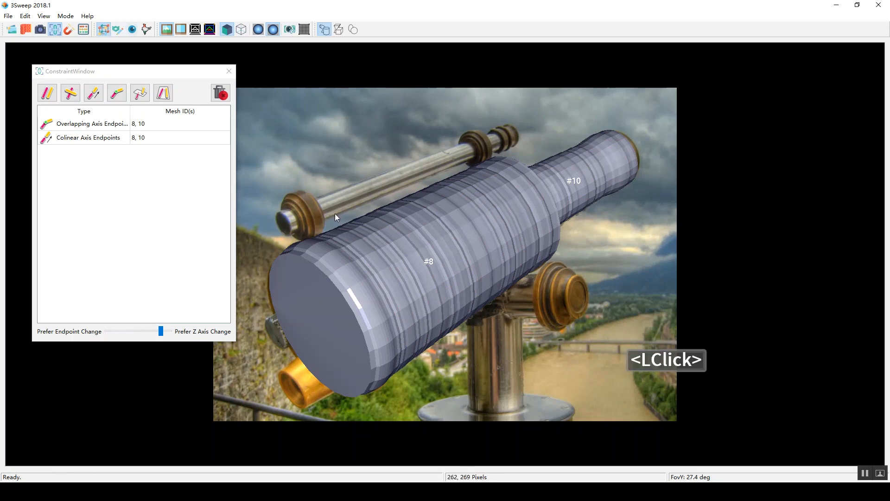
{"action": "left_click_drag", "start_coordinate": [469, 405], "coordinate": [524, 405]}
{"action": "left_click", "coordinate": [500, 413]}
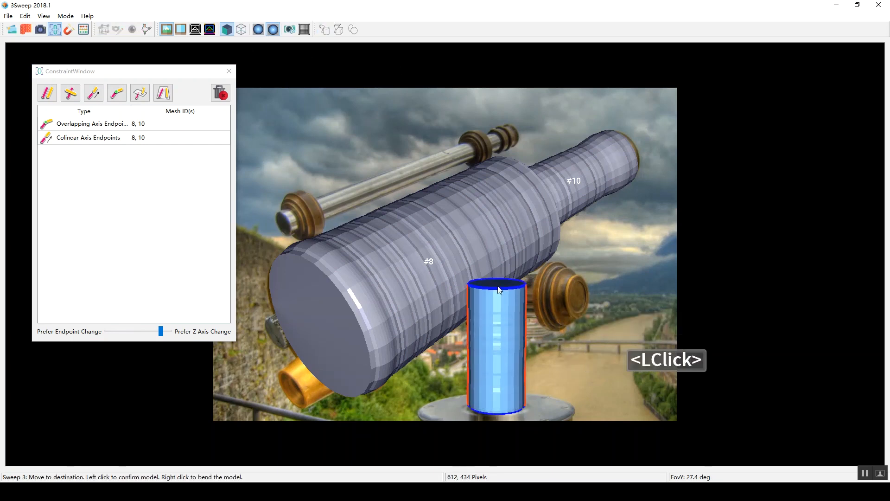
{"action": "left_click", "coordinate": [496, 283]}
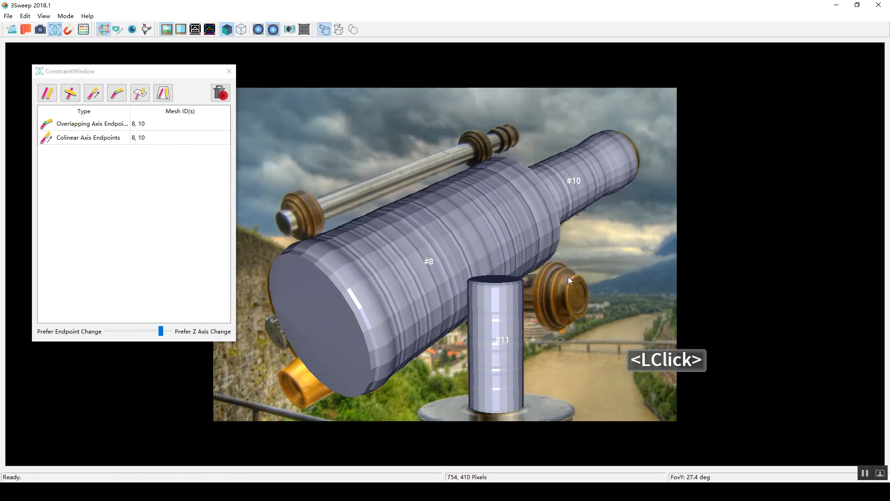
Step: Sweep the brass side knob from its round end face back to the support post
{"action": "left_click_drag", "start_coordinate": [577, 274], "coordinate": [579, 309]}
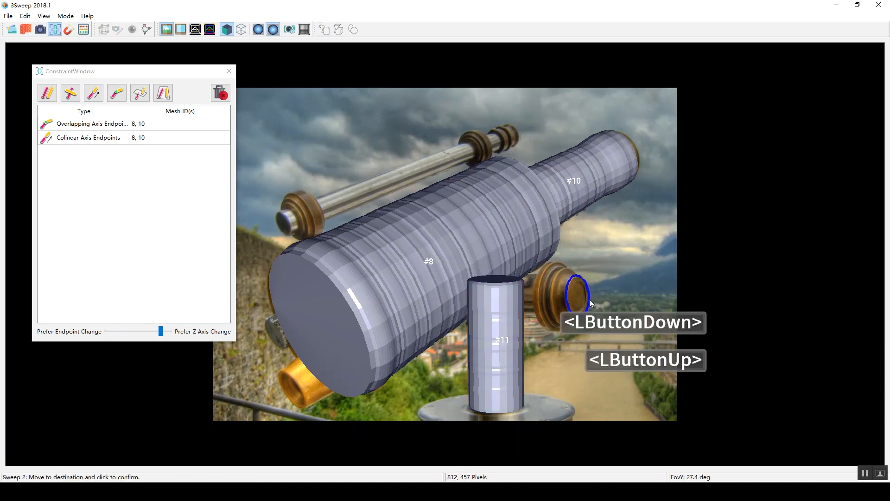
{"action": "left_click", "coordinate": [588, 299]}
{"action": "middle_click", "coordinate": [520, 297]}
{"action": "left_click", "coordinate": [517, 296]}
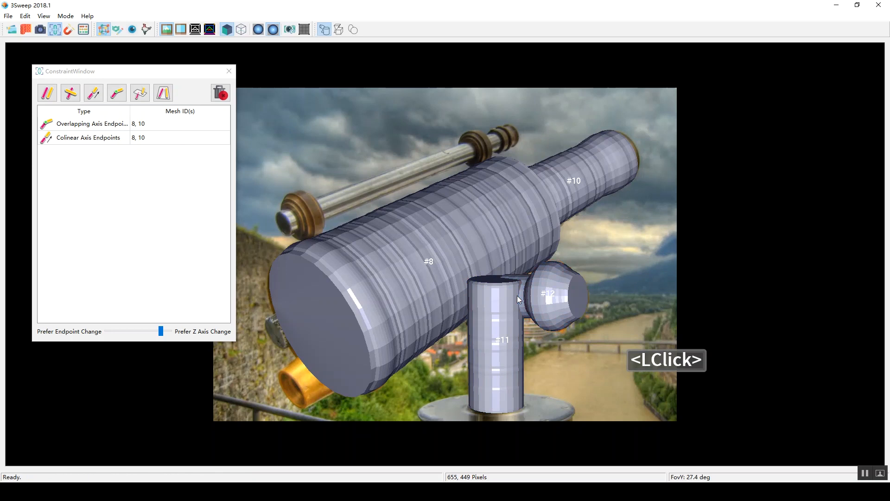
Step: Add Coplanar Axes constraints between the main barrel and the post and between the post and the side knob, and solve them
{"action": "left_click", "coordinate": [500, 264]}
{"action": "left_click", "coordinate": [497, 306], "text": "shift"}
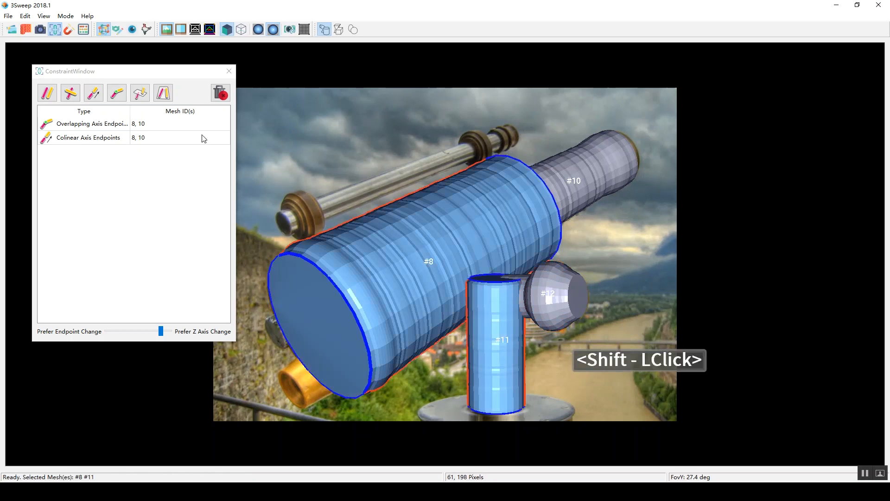
{"action": "left_click", "coordinate": [168, 93]}
{"action": "left_click", "coordinate": [549, 288]}
{"action": "left_click", "coordinate": [482, 210], "text": "shift"}
{"action": "left_click", "coordinate": [607, 305]}
{"action": "left_click", "coordinate": [564, 302]}
{"action": "left_click", "coordinate": [484, 309], "text": "shift"}
{"action": "left_click", "coordinate": [162, 95]}
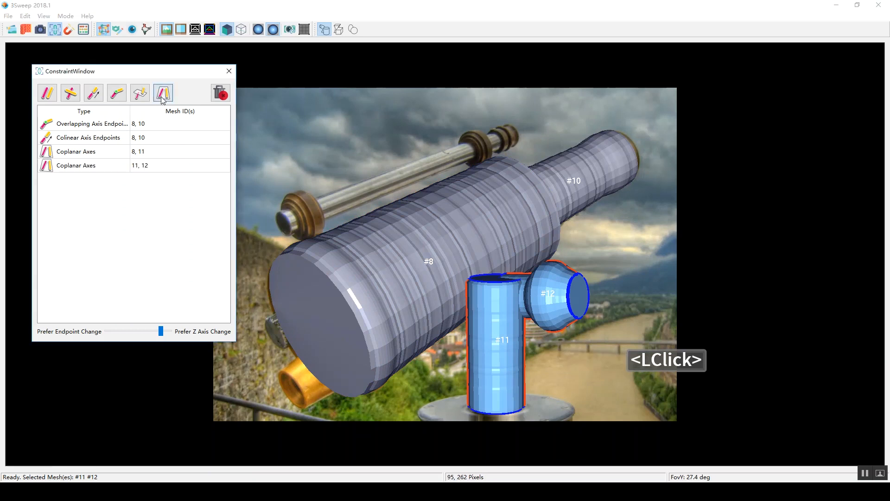
{"action": "left_click", "coordinate": [83, 30]}
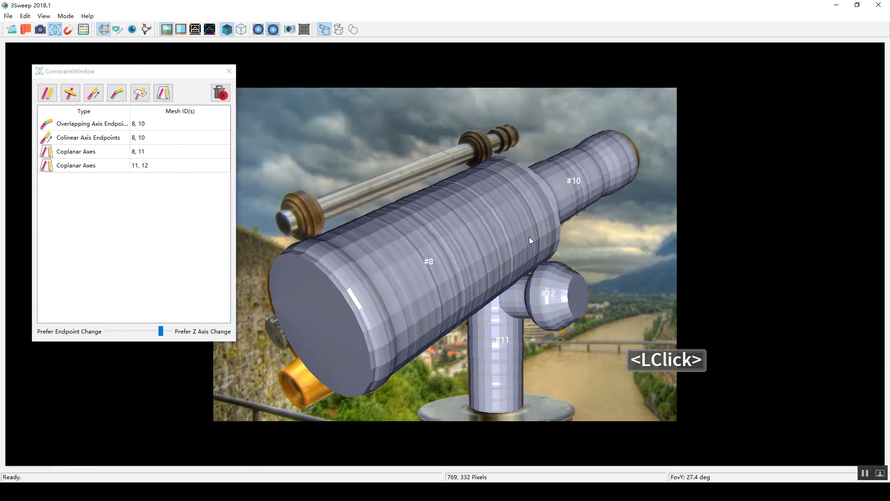
{"action": "right_click_drag", "start_coordinate": [511, 281], "coordinate": [543, 278]}
{"action": "left_click", "coordinate": [372, 266]}
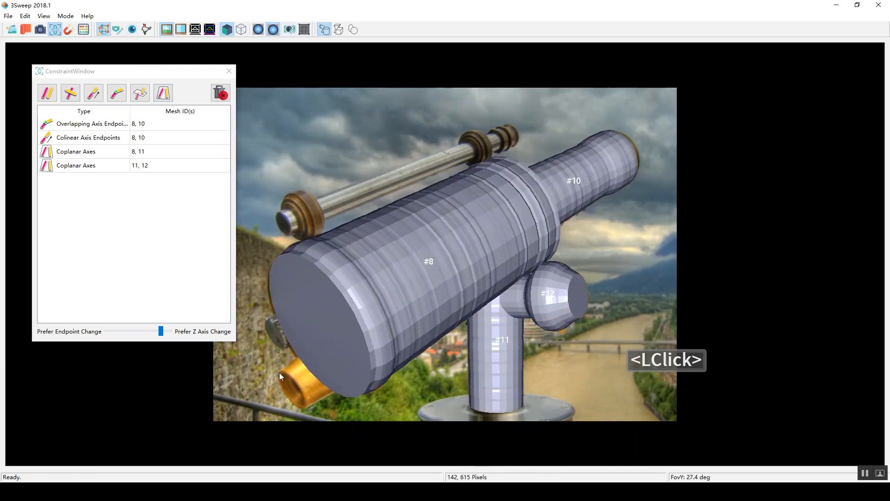
Step: Sweep the brass eyepiece from its open rim to the barrel's front face, adjusting its depth to meet the face
{"action": "left_click_drag", "start_coordinate": [280, 371], "coordinate": [302, 408]}
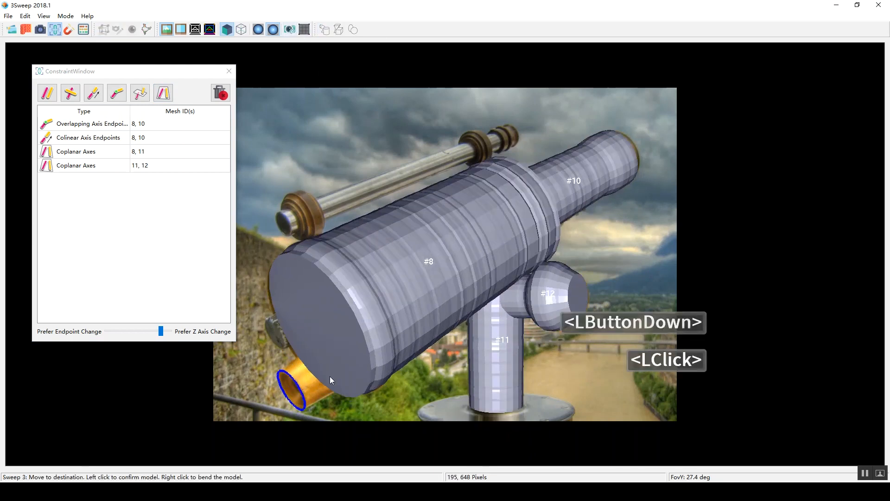
{"action": "key", "text": "z"}
{"action": "key", "text": "x"}
{"action": "key", "text": "ctrl+x"}
{"action": "key", "text": "ctrl+x"}
{"action": "key", "text": "ctrl+z"}
{"action": "key", "text": "ctrl+z"}
{"action": "key", "text": "ctrl+z"}
{"action": "key", "text": "ctrl+z"}
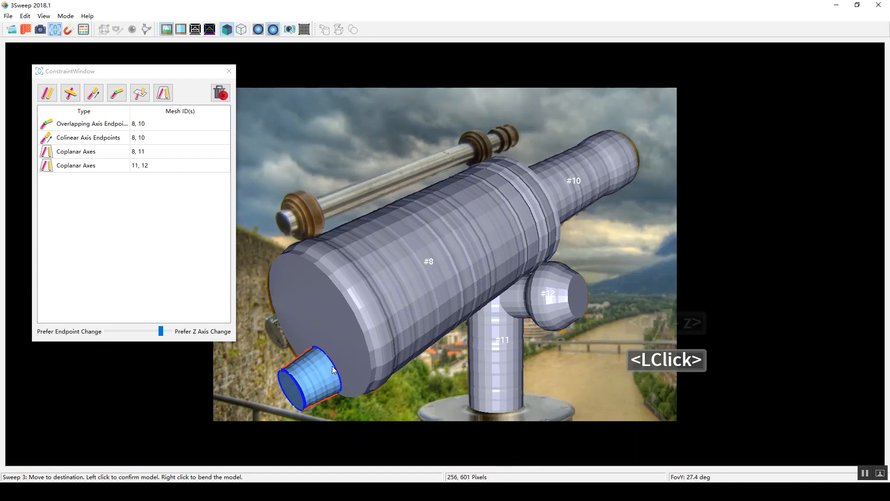
{"action": "left_click", "coordinate": [332, 366]}
Step: Sweep the small ribbed knob beside the eyepiece back to the barrel's front face and adjust its depth
{"action": "left_click_drag", "start_coordinate": [266, 316], "coordinate": [283, 348]}
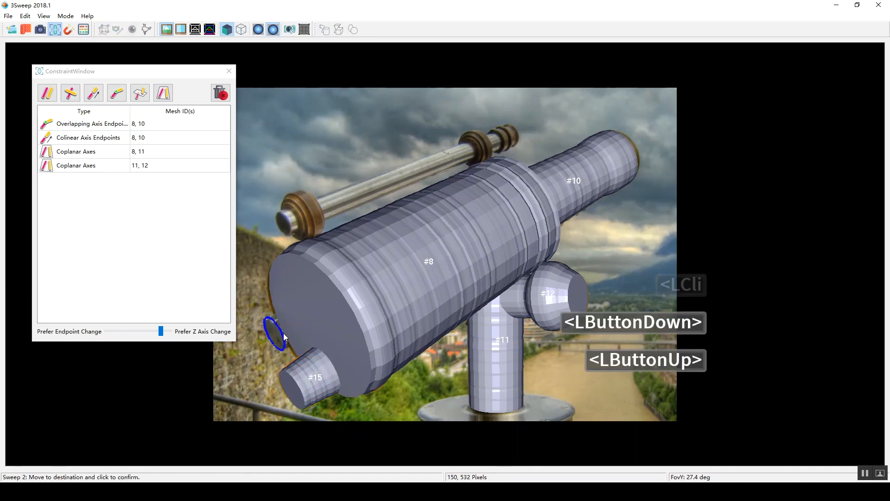
{"action": "left_click", "coordinate": [285, 338]}
{"action": "key", "text": "ctrl+x"}
{"action": "key", "text": "ctrl+z"}
{"action": "key", "text": "ctrl+z"}
{"action": "key", "text": "ctrl+z"}
{"action": "left_click", "coordinate": [303, 329]}
Step: Add Coplanar Axis Endpoints constraints from the main barrel to the small knob and to the eyepiece, and solve them
{"action": "double_click", "coordinate": [305, 302], "text": "shift"}
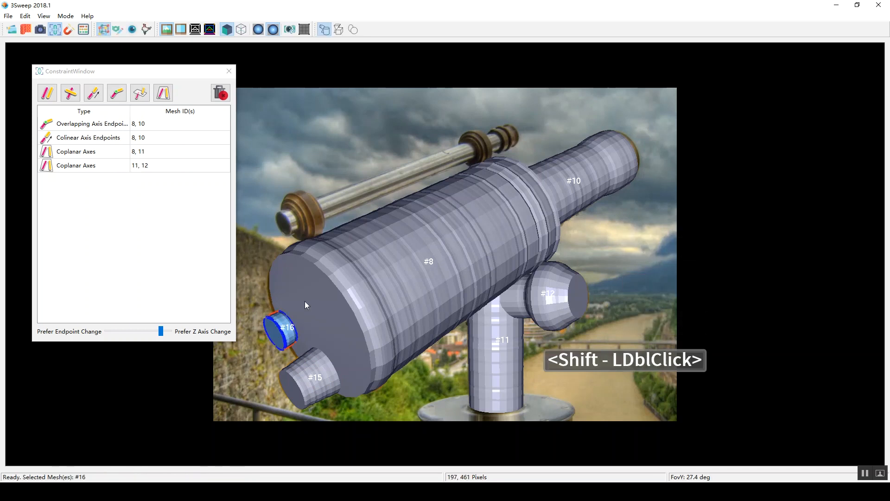
{"action": "left_click", "coordinate": [140, 93]}
{"action": "left_click", "coordinate": [315, 378], "text": "shift"}
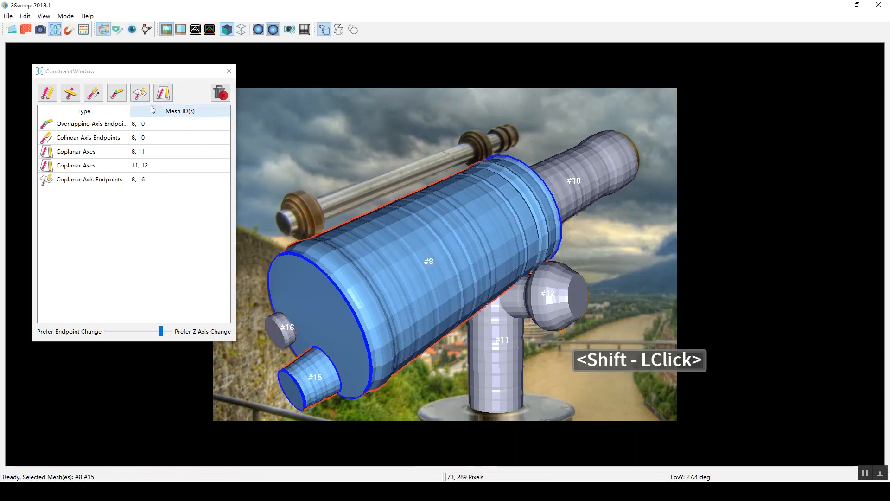
{"action": "left_click", "coordinate": [139, 92]}
{"action": "key", "text": "3"}
{"action": "mouse_move", "coordinate": [319, 240]}
{"action": "right_mouse_down"}
{"action": "mouse_move", "coordinate": [334, 260]}
{"action": "mouse_move", "coordinate": [304, 247]}
{"action": "mouse_move", "coordinate": [311, 235]}
{"action": "mouse_move", "coordinate": [322, 243]}
{"action": "right_mouse_up"}
{"action": "left_click", "coordinate": [83, 30]}
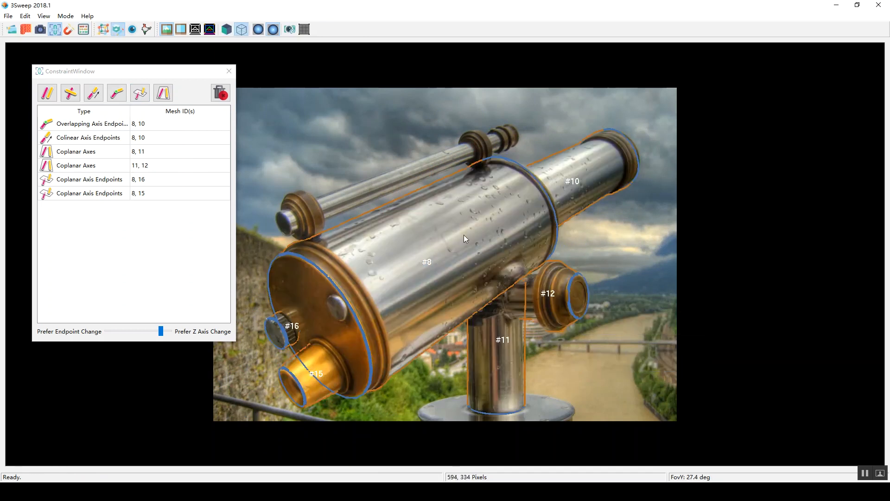
Step: Sweep the thin finder scope above the barrel from its front rim through both brass rings to its far end
{"action": "left_click", "coordinate": [103, 30]}
{"action": "left_click_drag", "start_coordinate": [277, 212], "coordinate": [290, 237]}
{"action": "left_click", "coordinate": [276, 227]}
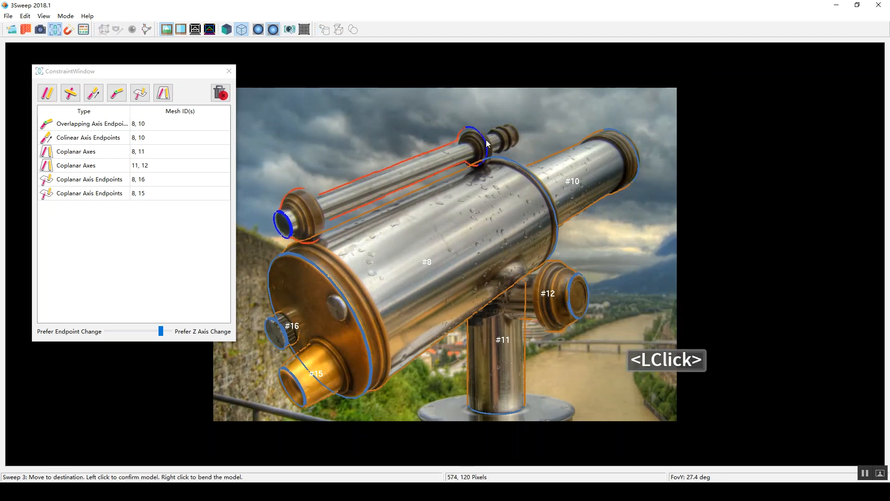
{"action": "left_click", "coordinate": [518, 135]}
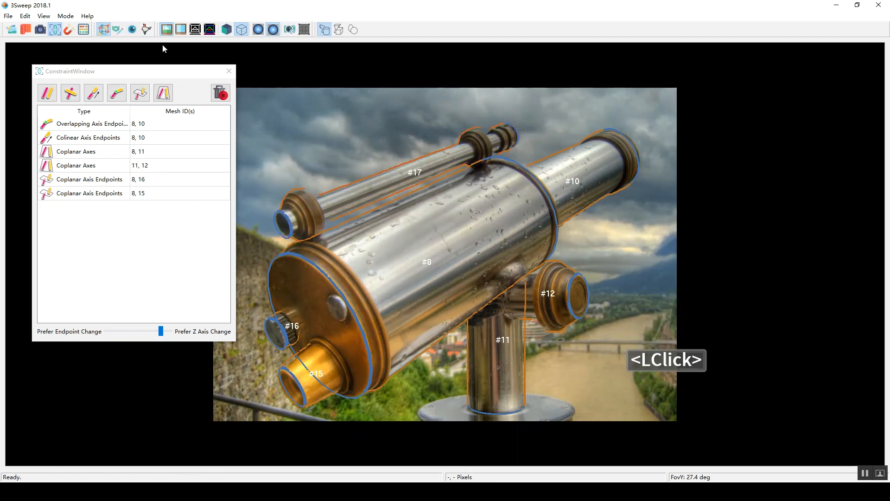
Step: Show the model shaded and add a Parallelism constraint between the main barrel and the narrow tube
{"action": "left_click", "coordinate": [226, 29]}
{"action": "key", "text": "3"}
{"action": "right_click_drag", "start_coordinate": [377, 193], "coordinate": [396, 218]}
{"action": "left_click", "coordinate": [541, 111]}
{"action": "left_click", "coordinate": [483, 195], "text": "shift"}
{"action": "left_click", "coordinate": [46, 93]}
{"action": "left_click", "coordinate": [403, 154]}
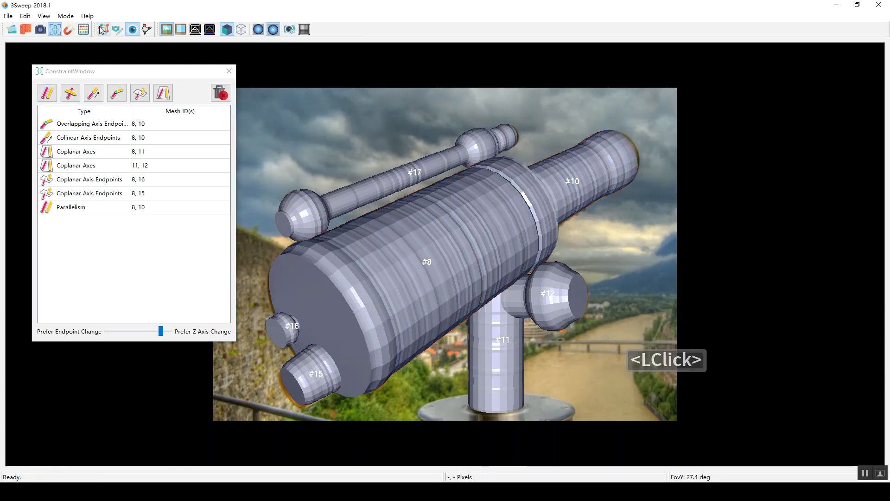
{"action": "mouse_move", "coordinate": [378, 139]}
{"action": "right_mouse_down"}
{"action": "mouse_move", "coordinate": [410, 174]}
{"action": "mouse_move", "coordinate": [435, 179]}
{"action": "mouse_move", "coordinate": [363, 154]}
{"action": "mouse_move", "coordinate": [344, 121]}
{"action": "mouse_move", "coordinate": [394, 139]}
{"action": "mouse_move", "coordinate": [390, 147]}
{"action": "right_mouse_up"}
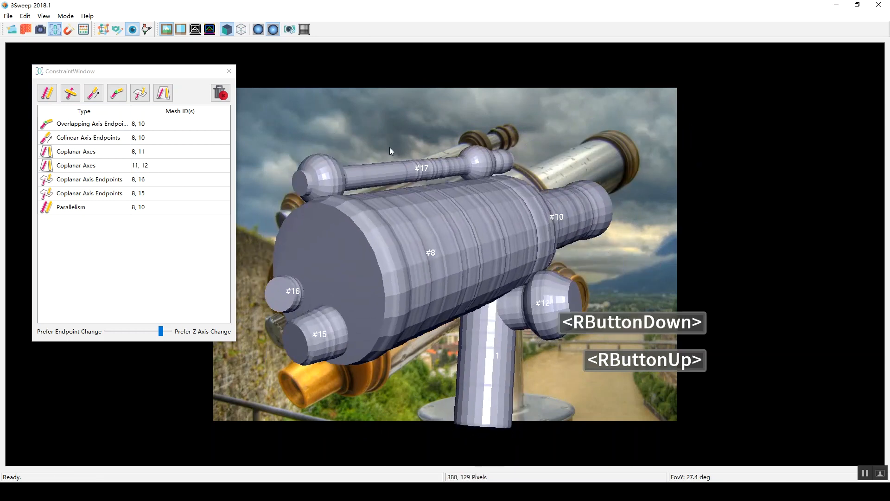
Step: Close the constraint list and show the telescope parts as outlines over the photo instead of shaded
{"action": "left_click", "coordinate": [277, 325]}
{"action": "right_click_drag", "start_coordinate": [276, 326], "coordinate": [240, 212]}
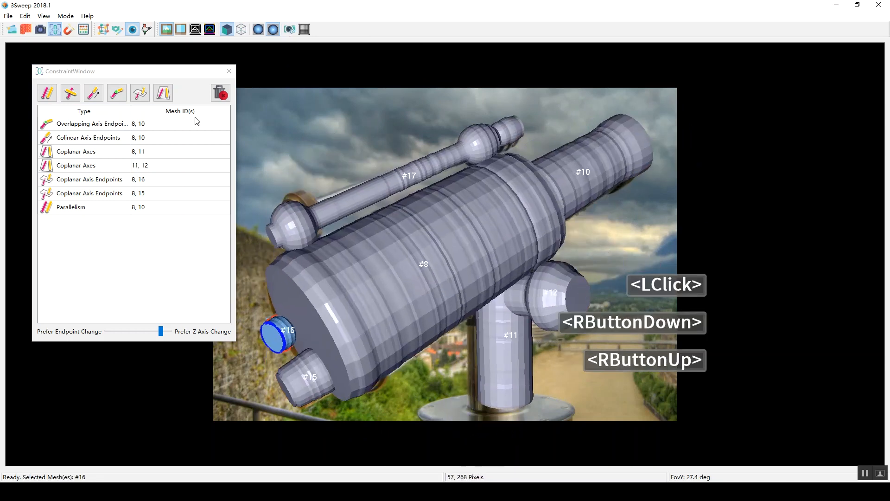
{"action": "left_click", "coordinate": [229, 71]}
{"action": "right_click_drag", "start_coordinate": [281, 327], "coordinate": [274, 327]}
{"action": "left_click", "coordinate": [242, 30]}
{"action": "left_click", "coordinate": [246, 281]}
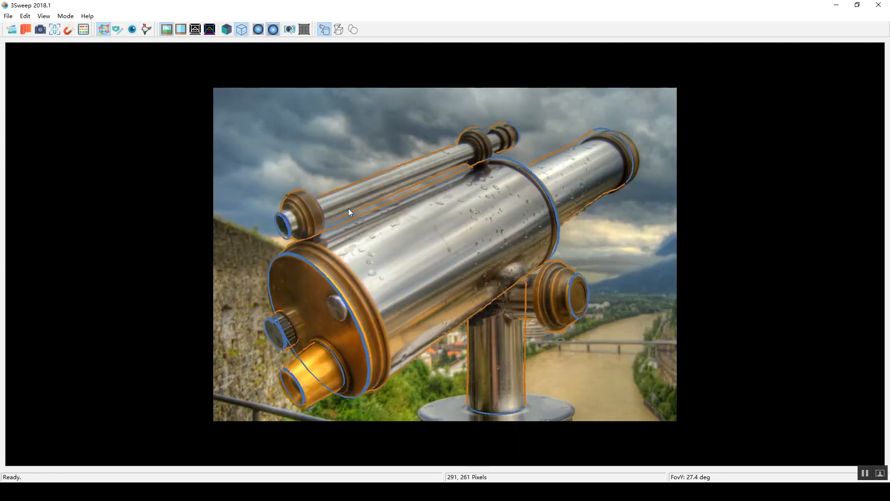
Step: Select all telescope parts and texture them from the photo
{"action": "key", "text": "ctrl+a"}
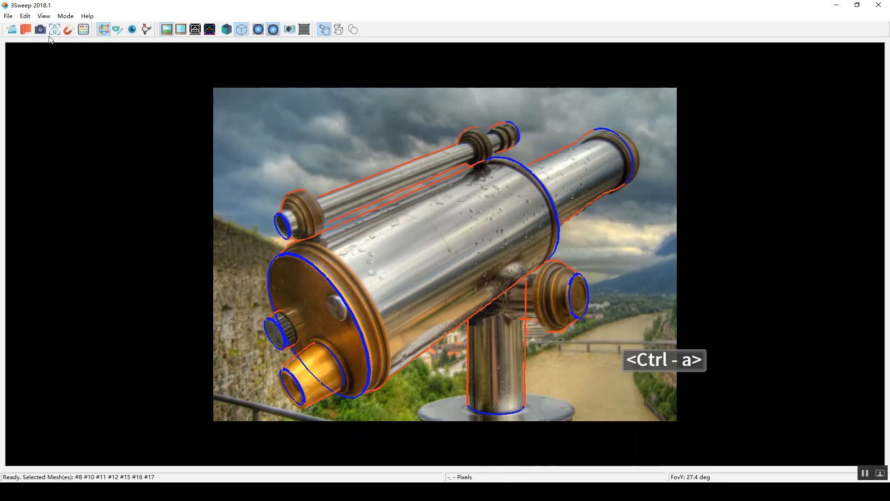
{"action": "left_click", "coordinate": [25, 30]}
{"action": "left_click", "coordinate": [495, 260]}
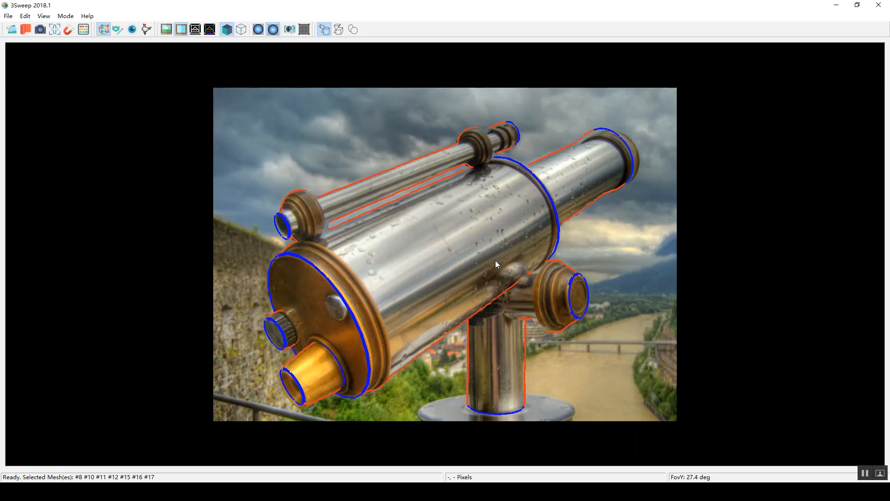
Step: Select the main barrel, narrow tube, finder scope, small ribbed knob and eyepiece together, leaving out the support post and side knob
{"action": "left_click", "coordinate": [625, 230]}
{"action": "left_click", "coordinate": [621, 157]}
{"action": "left_click", "coordinate": [494, 241]}
{"action": "left_click", "coordinate": [643, 239]}
{"action": "left_click", "coordinate": [434, 242]}
{"action": "left_click", "coordinate": [377, 198], "text": "shift"}
{"action": "left_click", "coordinate": [579, 192], "text": "shift"}
{"action": "left_click", "coordinate": [281, 328], "text": "shift"}
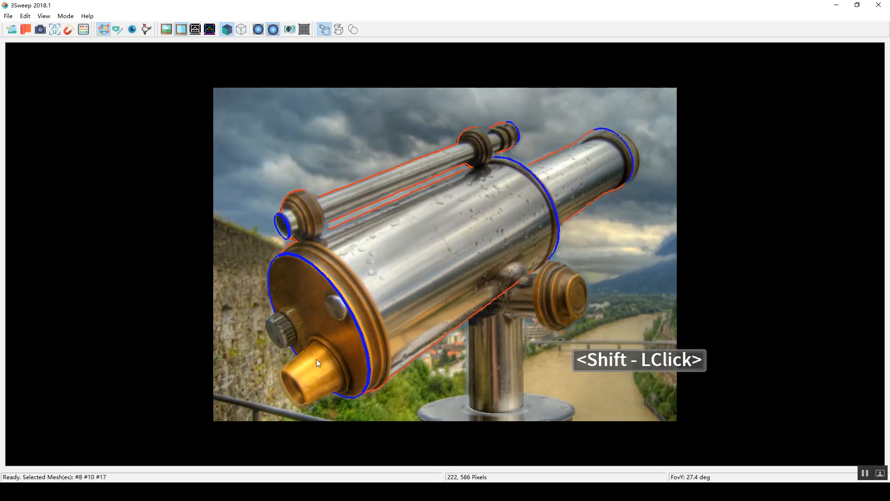
{"action": "double_click", "coordinate": [316, 362], "text": "shift"}
Step: Rotate the telescope's barrel assembly to a nearly level pose and shift the side knob slightly downward to match
{"action": "left_click", "coordinate": [499, 342], "text": "alt"}
{"action": "mouse_move", "coordinate": [403, 285]}
{"action": "right_mouse_down"}
{"action": "mouse_move", "coordinate": [424, 296]}
{"action": "mouse_move", "coordinate": [393, 291]}
{"action": "right_mouse_up"}
{"action": "left_click", "coordinate": [533, 308], "text": "alt"}
{"action": "right_click_drag", "start_coordinate": [534, 308], "coordinate": [435, 244]}
{"action": "mouse_move", "coordinate": [435, 244]}
{"action": "middle_mouse_down"}
{"action": "mouse_move", "coordinate": [448, 232]}
{"action": "mouse_move", "coordinate": [450, 247]}
{"action": "middle_mouse_up"}
{"action": "left_click", "coordinate": [563, 284]}
{"action": "middle_click_drag", "start_coordinate": [563, 284], "coordinate": [562, 300]}
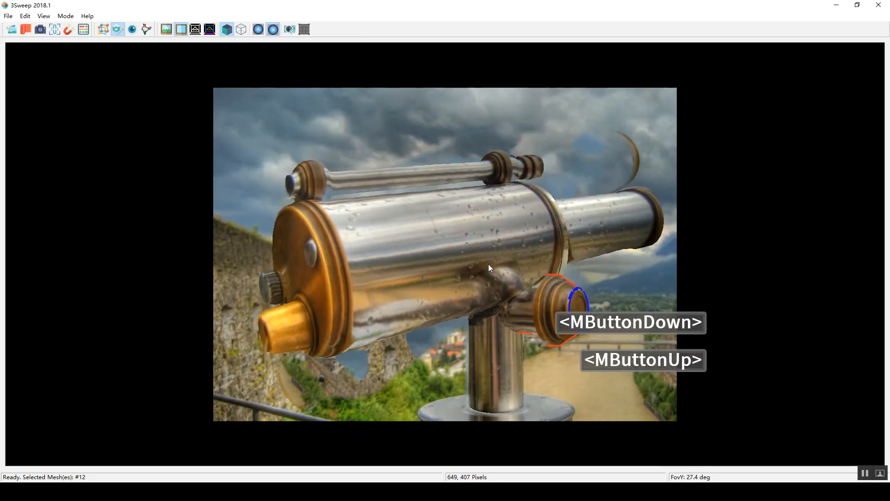
Step: Enlarge the finder scope slightly and nudge it into position above the main barrel
{"action": "left_click", "coordinate": [407, 177]}
{"action": "scroll", "coordinate": [408, 177], "scroll_direction": "down", "scroll_amount": 1}
{"action": "scroll", "coordinate": [407, 177], "scroll_direction": "up", "scroll_amount": 3}
{"action": "middle_click_drag", "start_coordinate": [407, 177], "coordinate": [405, 175]}
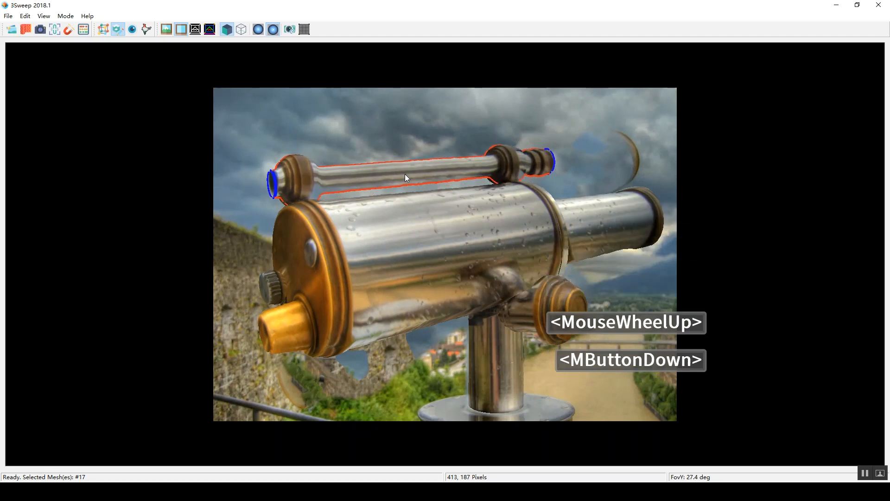
Step: Examine the posed, textured telescope from another angle and restore the original viewpoint
{"action": "left_click", "coordinate": [393, 149]}
{"action": "key", "text": "3"}
{"action": "mouse_move", "coordinate": [492, 244]}
{"action": "right_mouse_down"}
{"action": "mouse_move", "coordinate": [502, 252]}
{"action": "mouse_move", "coordinate": [507, 239]}
{"action": "mouse_move", "coordinate": [514, 246]}
{"action": "mouse_move", "coordinate": [501, 242]}
{"action": "right_mouse_up"}
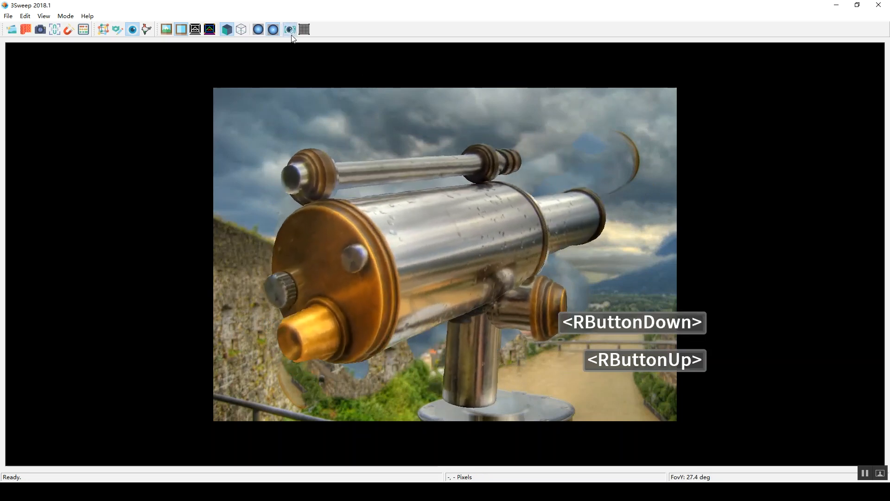
{"action": "left_click", "coordinate": [289, 29]}
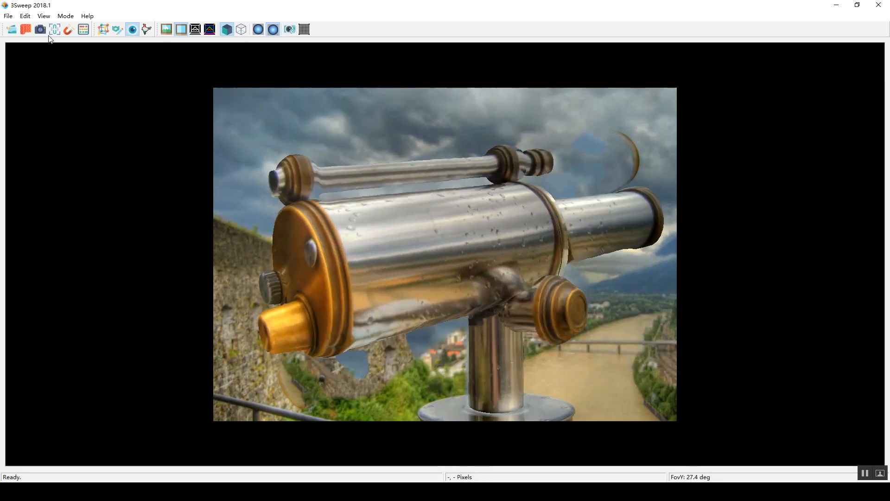
{"action": "left_click", "coordinate": [719, 482]}
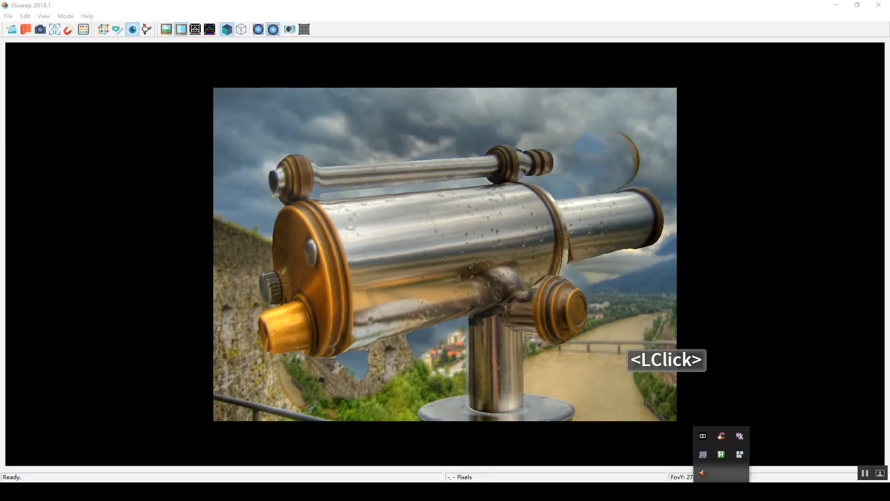